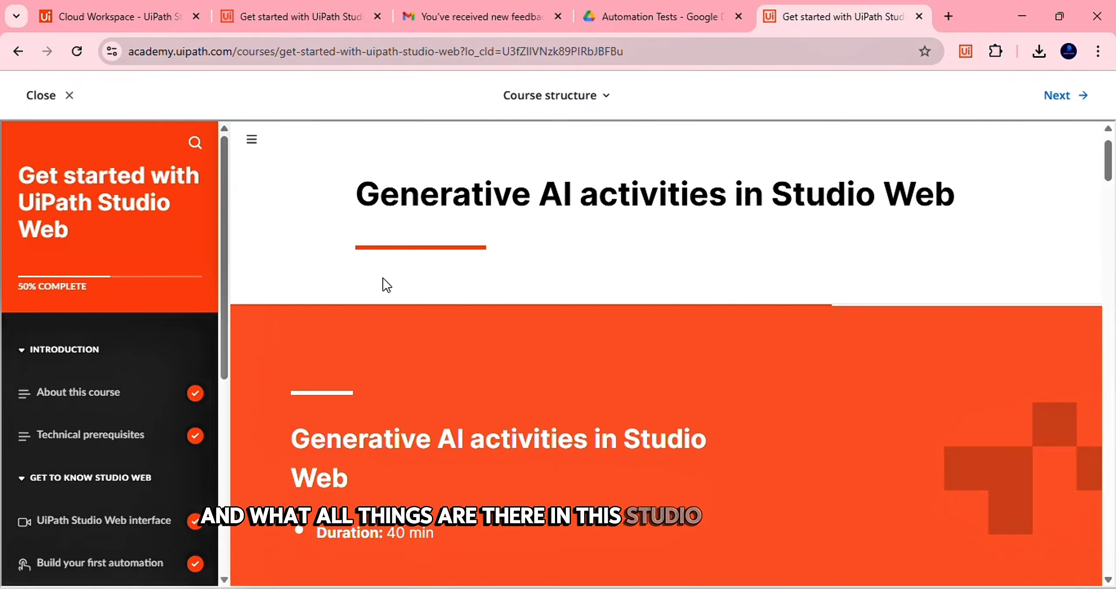
{"action": "scroll", "coordinate": [65, 397], "scroll_direction": "down", "scroll_amount": 3}
{"action": "scroll", "coordinate": [91, 398], "scroll_direction": "down", "scroll_amount": 3}
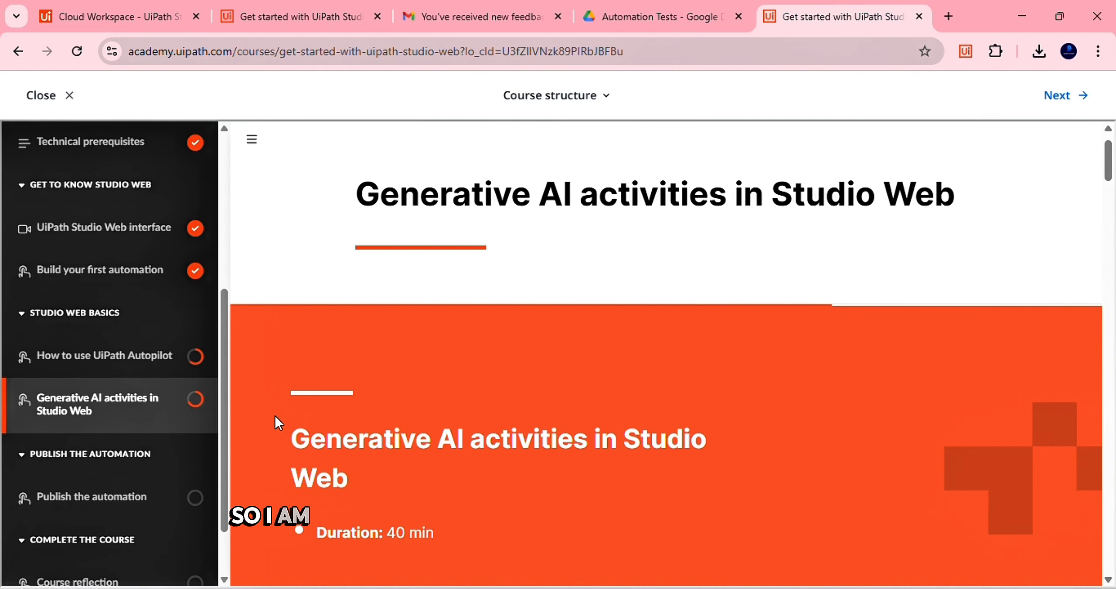
{"action": "scroll", "coordinate": [275, 416], "scroll_direction": "down", "scroll_amount": 10}
{"action": "scroll", "coordinate": [278, 423], "scroll_direction": "down", "scroll_amount": 15}
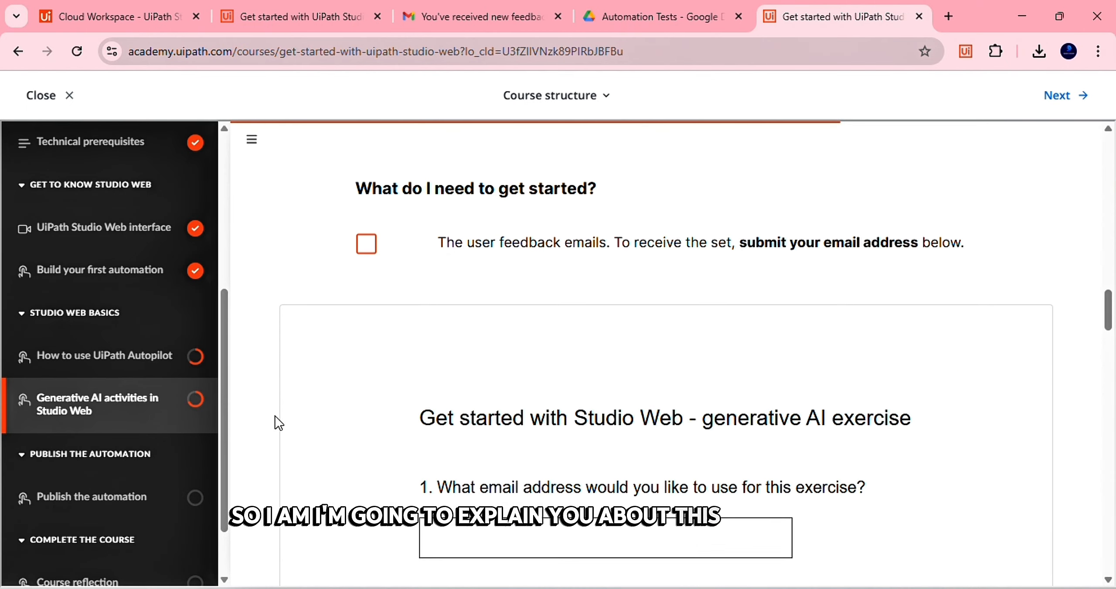
{"action": "scroll", "coordinate": [278, 423], "scroll_direction": "down", "scroll_amount": 15}
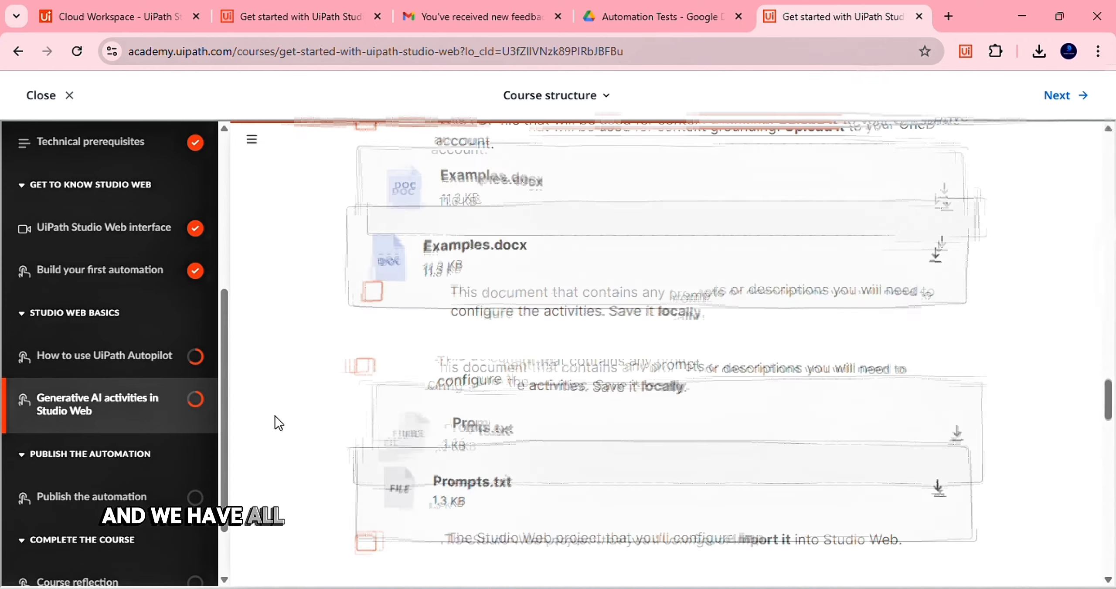
{"action": "scroll", "coordinate": [279, 423], "scroll_direction": "up", "scroll_amount": 15}
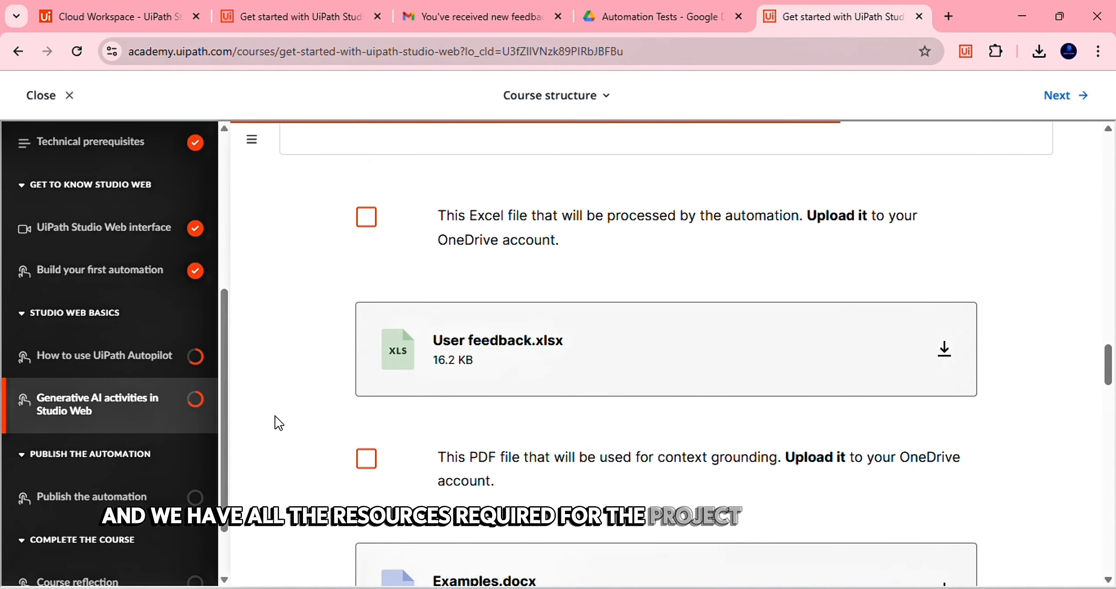
{"action": "scroll", "coordinate": [275, 417], "scroll_direction": "down", "scroll_amount": 4}
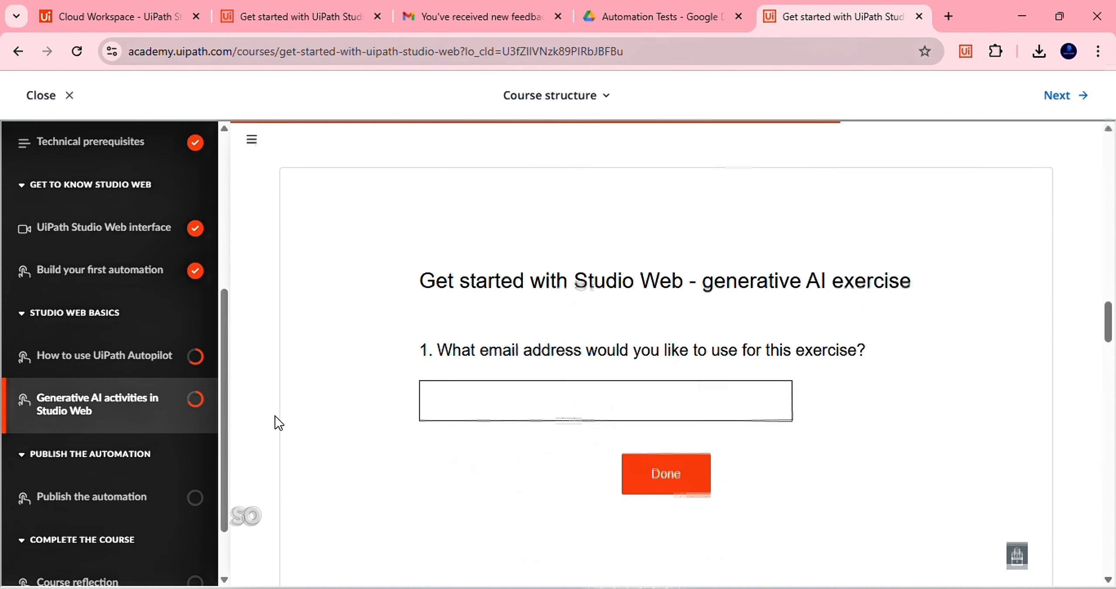
{"action": "scroll", "coordinate": [274, 423], "scroll_direction": "up", "scroll_amount": 1}
{"action": "scroll", "coordinate": [279, 425], "scroll_direction": "down", "scroll_amount": 3}
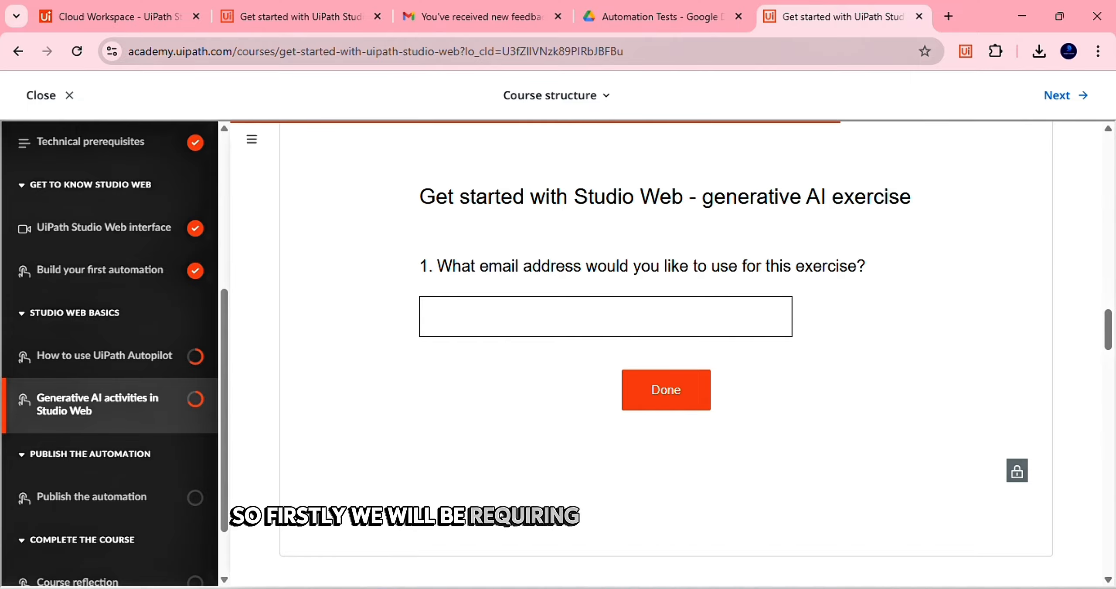
{"action": "left_click", "coordinate": [705, 588]}
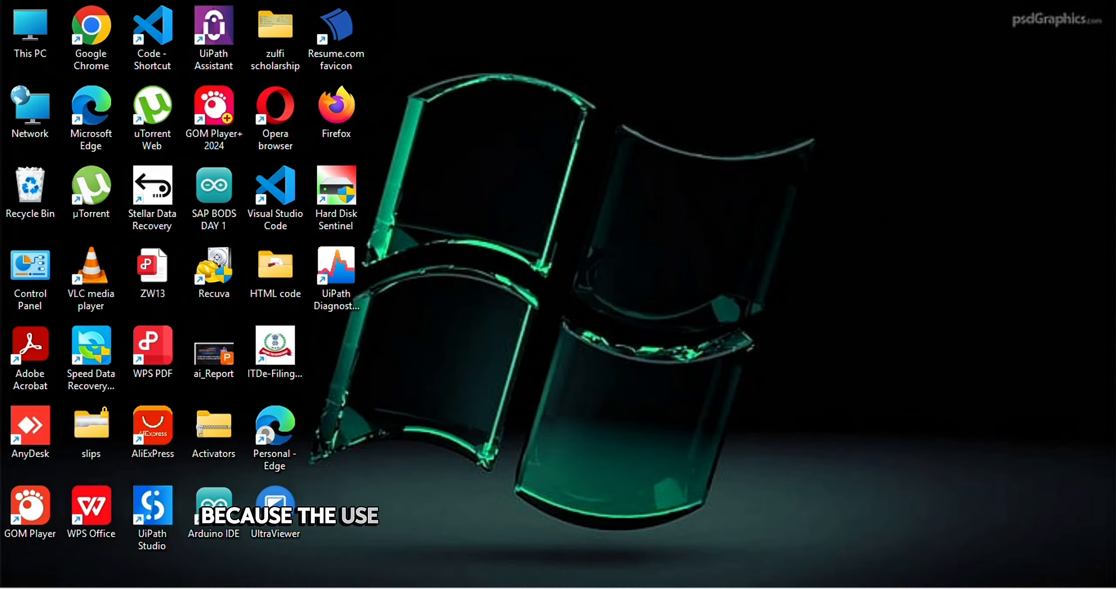
Open the Gmail feedback thread, expand its 5 collapsed messages and read the export-crash feedback
{"action": "left_click", "coordinate": [705, 588]}
{"action": "left_click", "coordinate": [417, 16]}
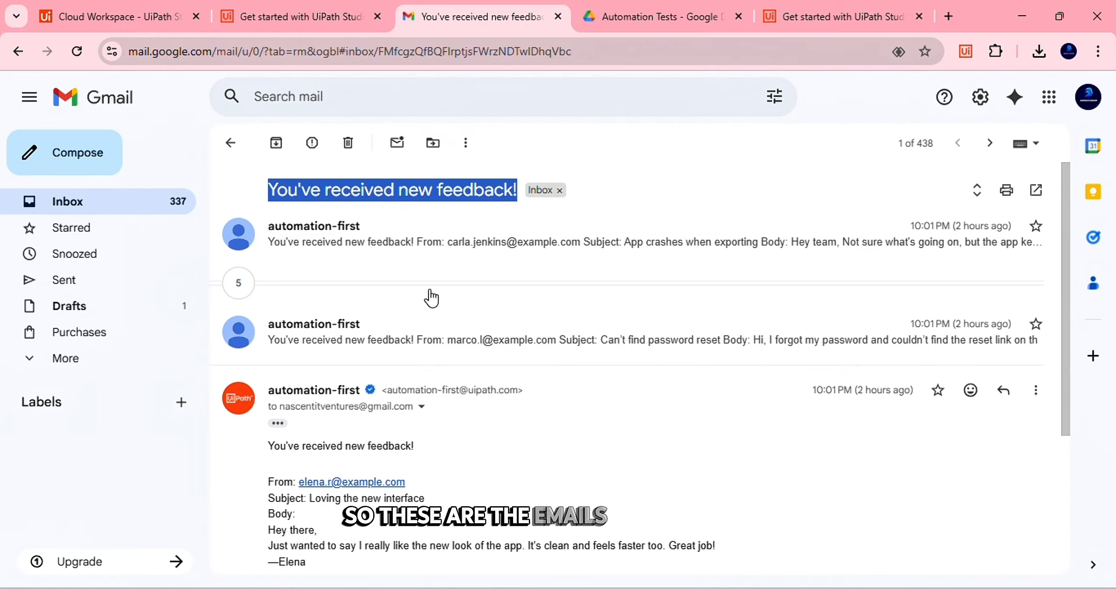
{"action": "left_click", "coordinate": [591, 278]}
{"action": "left_click", "coordinate": [331, 243]}
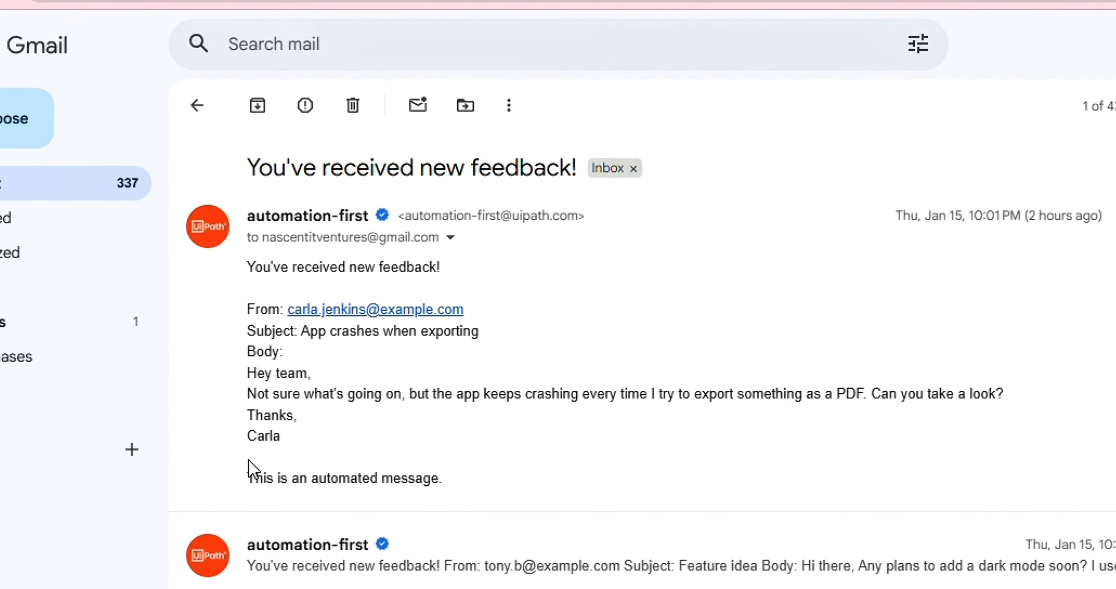
{"action": "left_click_drag", "start_coordinate": [240, 315], "coordinate": [366, 464]}
{"action": "left_click", "coordinate": [366, 465]}
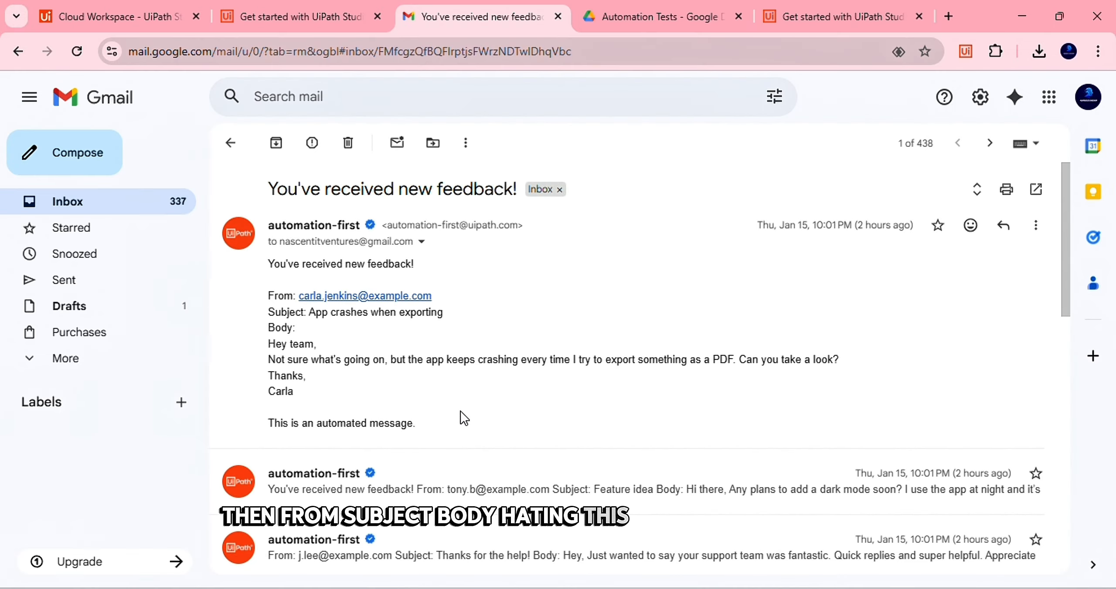
Expand the Feature idea feedback message, then return to the UiPath Academy lesson
{"action": "scroll", "coordinate": [461, 418], "scroll_direction": "down", "scroll_amount": 1}
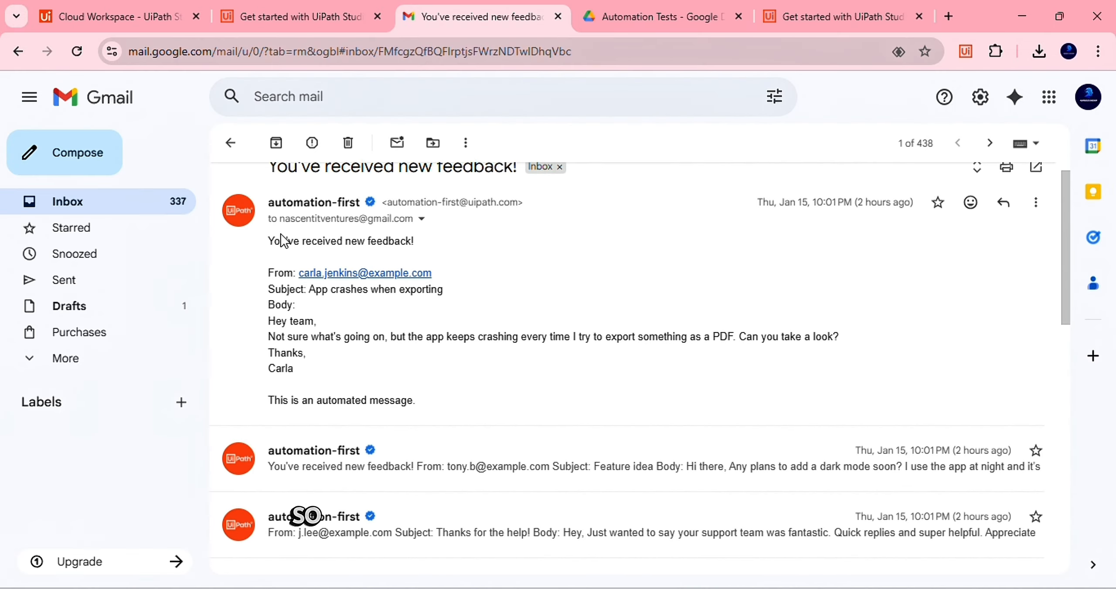
{"action": "scroll", "coordinate": [370, 337], "scroll_direction": "down", "scroll_amount": 3}
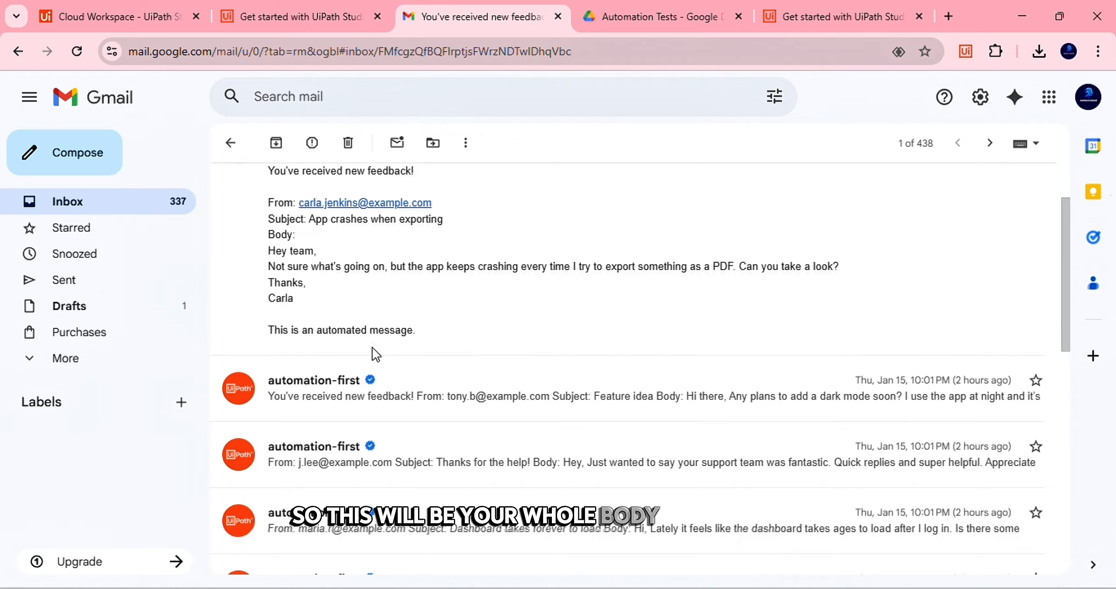
{"action": "left_click", "coordinate": [380, 391]}
{"action": "scroll", "coordinate": [385, 384], "scroll_direction": "down", "scroll_amount": 5}
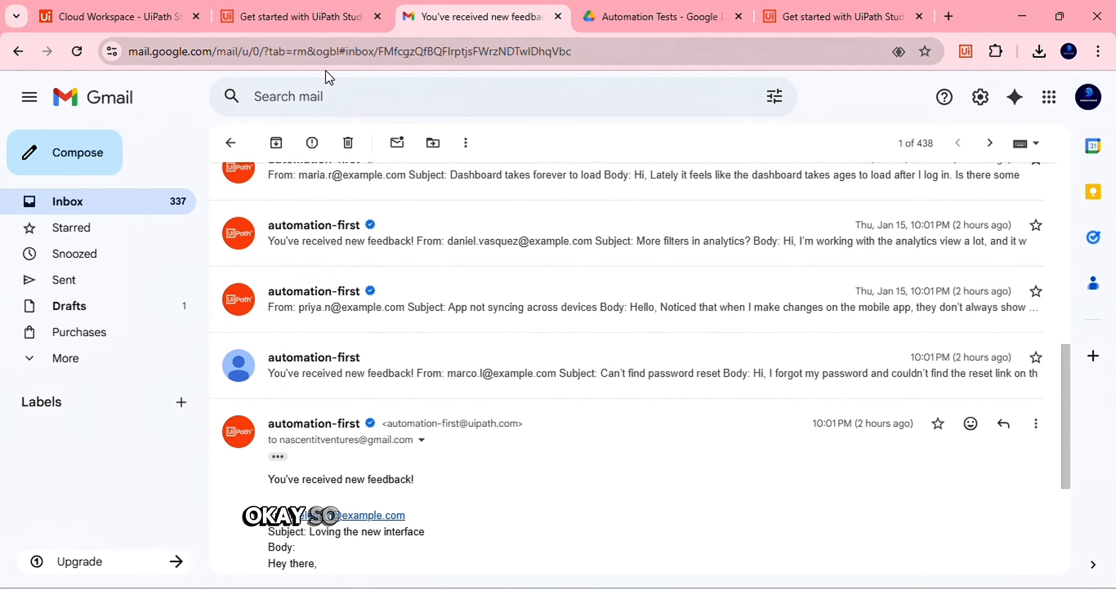
{"action": "left_click", "coordinate": [298, 17]}
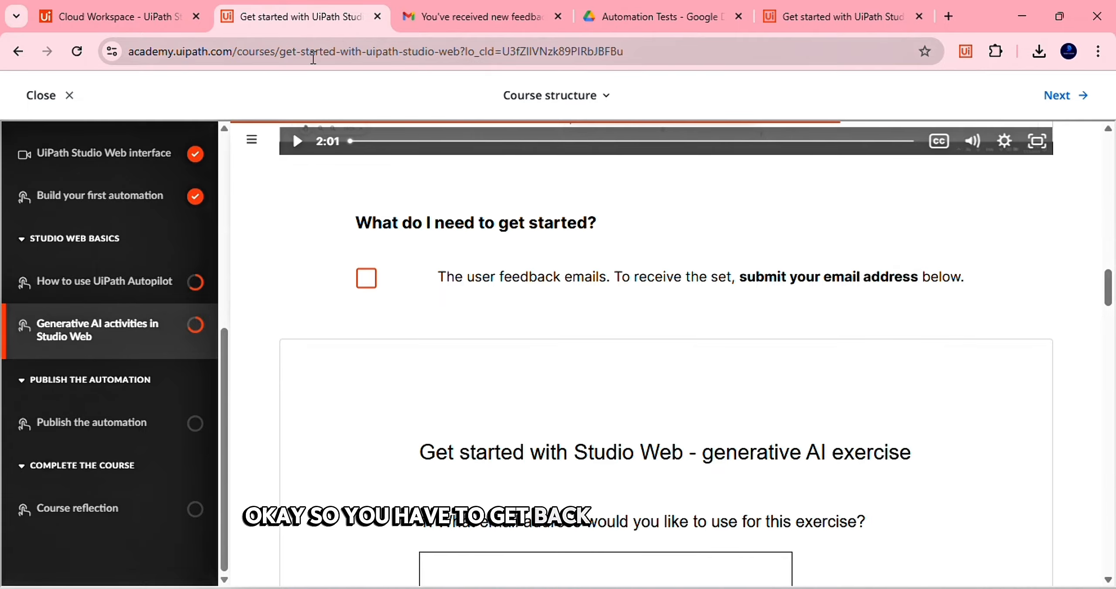
{"action": "scroll", "coordinate": [563, 339], "scroll_direction": "down", "scroll_amount": 2}
{"action": "left_click", "coordinate": [487, 493]}
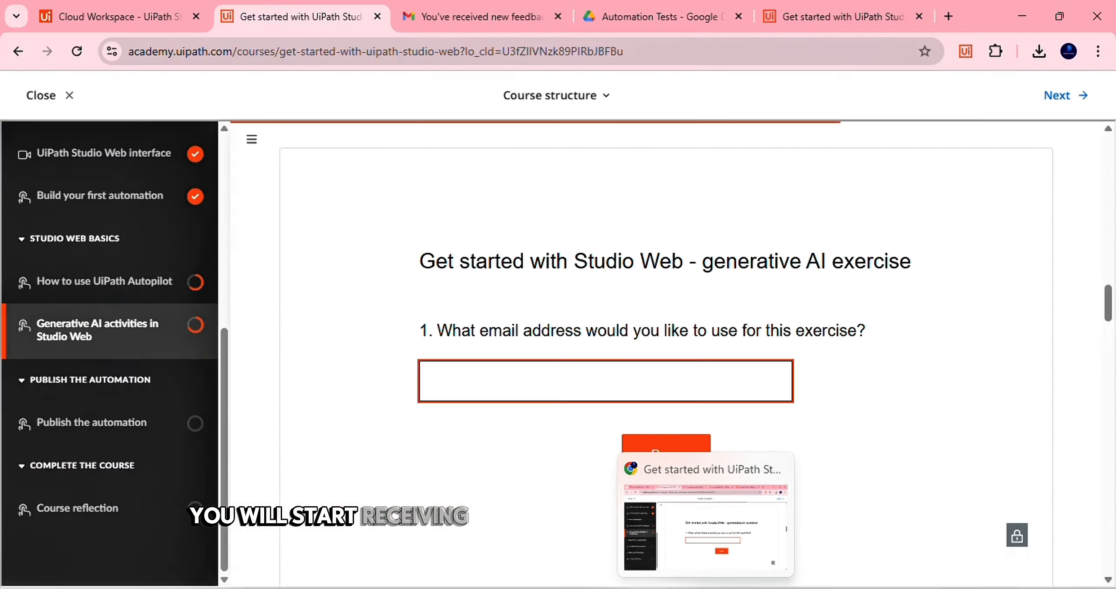
{"action": "left_click", "coordinate": [706, 588]}
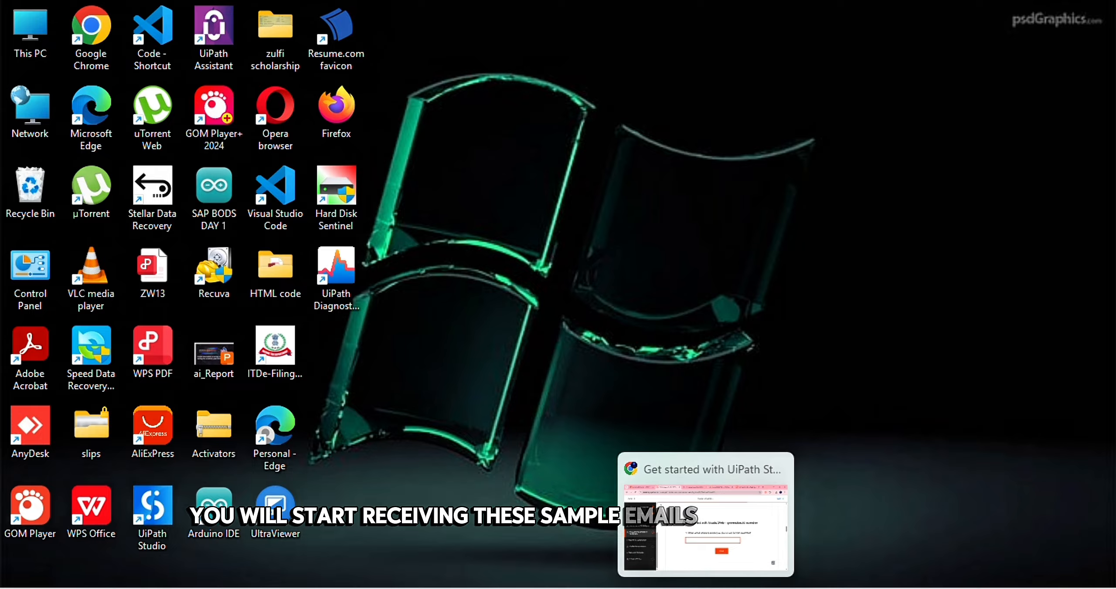
{"action": "left_click", "coordinate": [706, 528]}
{"action": "left_click", "coordinate": [420, 21]}
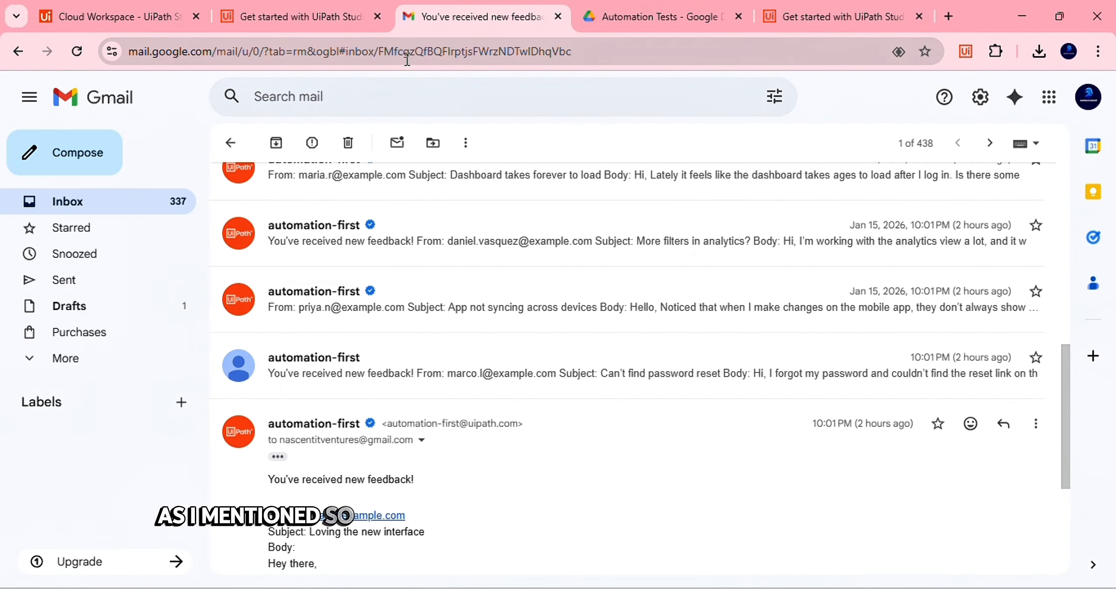
{"action": "scroll", "coordinate": [424, 306], "scroll_direction": "up", "scroll_amount": 10}
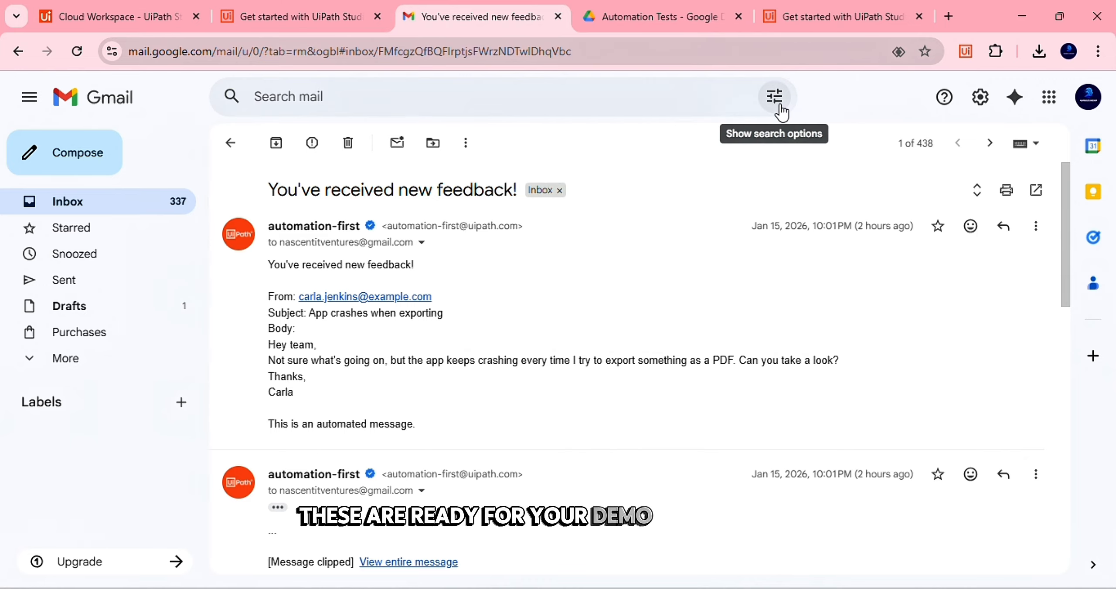
{"action": "left_click", "coordinate": [232, 34]}
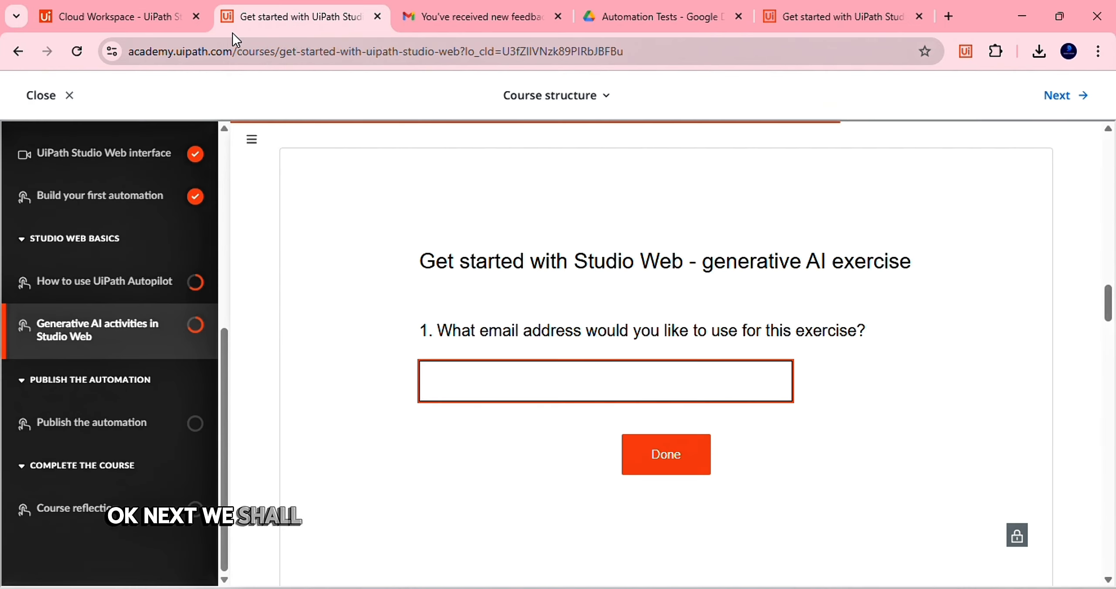
From the Studio Web projects list, dismiss Create New and open the GenAiContent_Generation project
{"action": "left_click", "coordinate": [89, 15]}
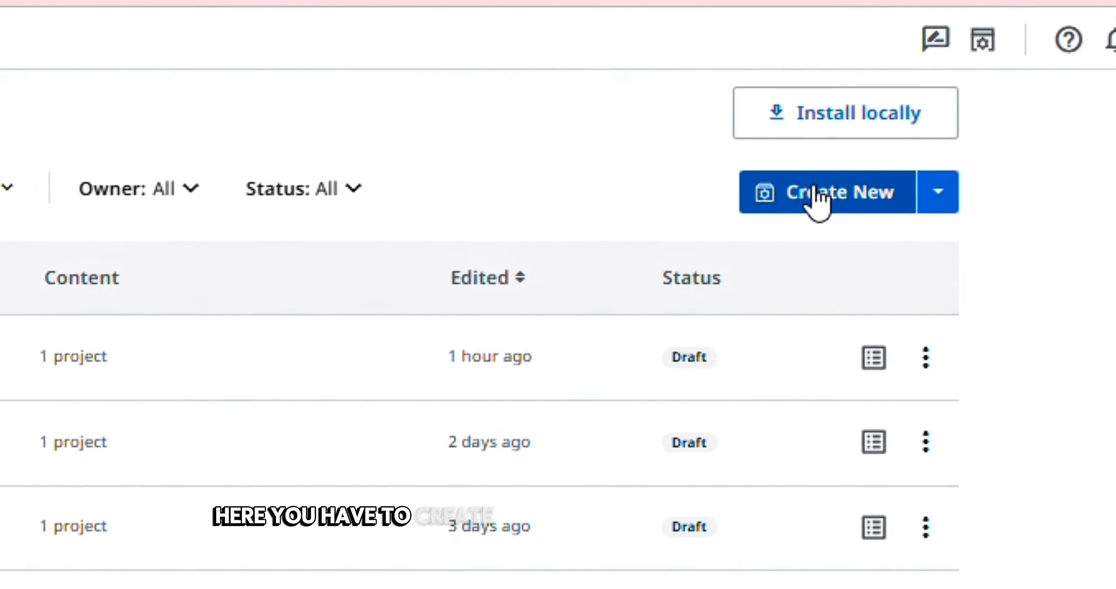
{"action": "left_click", "coordinate": [952, 136]}
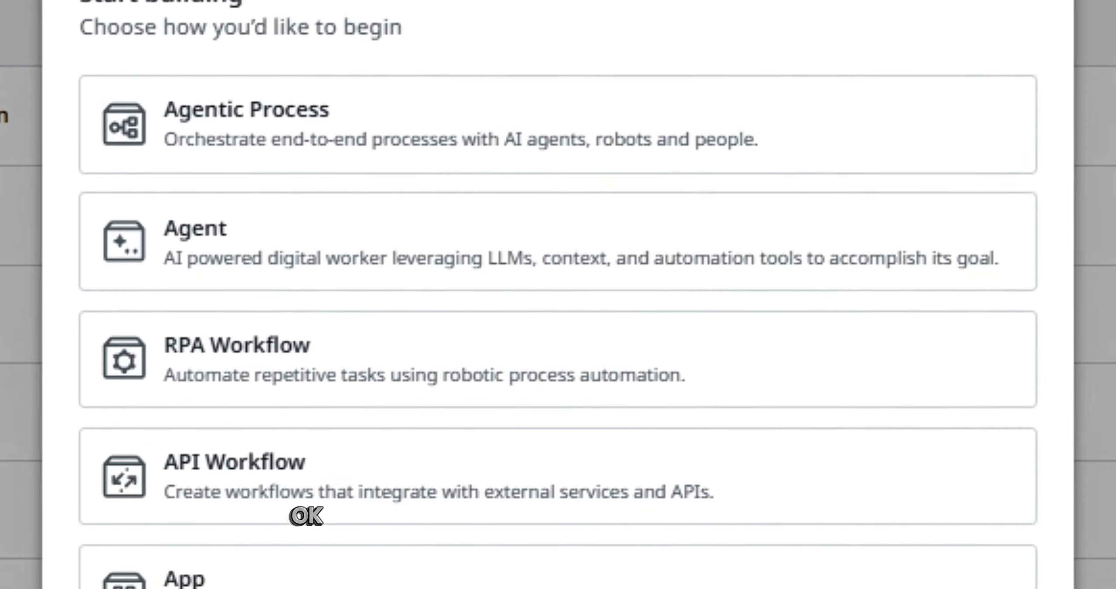
{"action": "left_click", "coordinate": [1021, 280]}
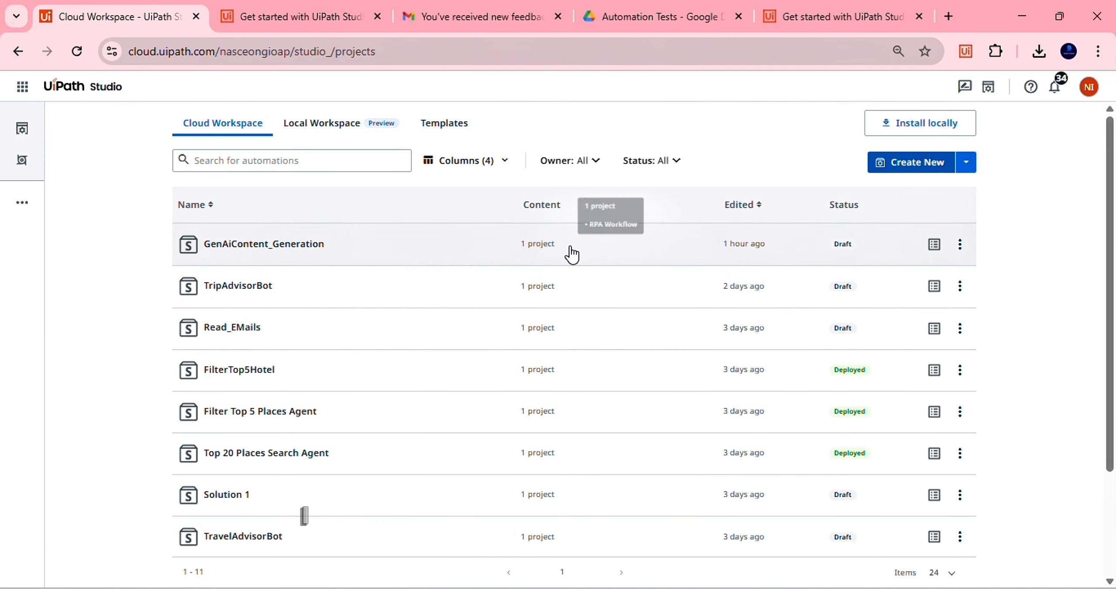
{"action": "left_click", "coordinate": [570, 247]}
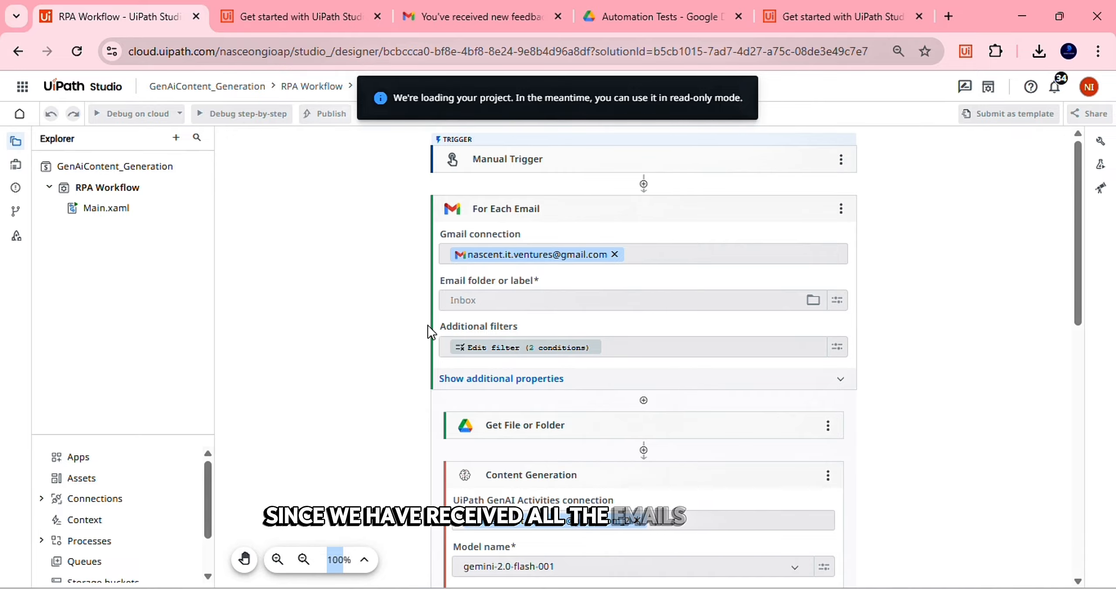
Read the dark mode Feature idea feedback email in Gmail, then return to the RPA Workflow
{"action": "left_click", "coordinate": [408, 20]}
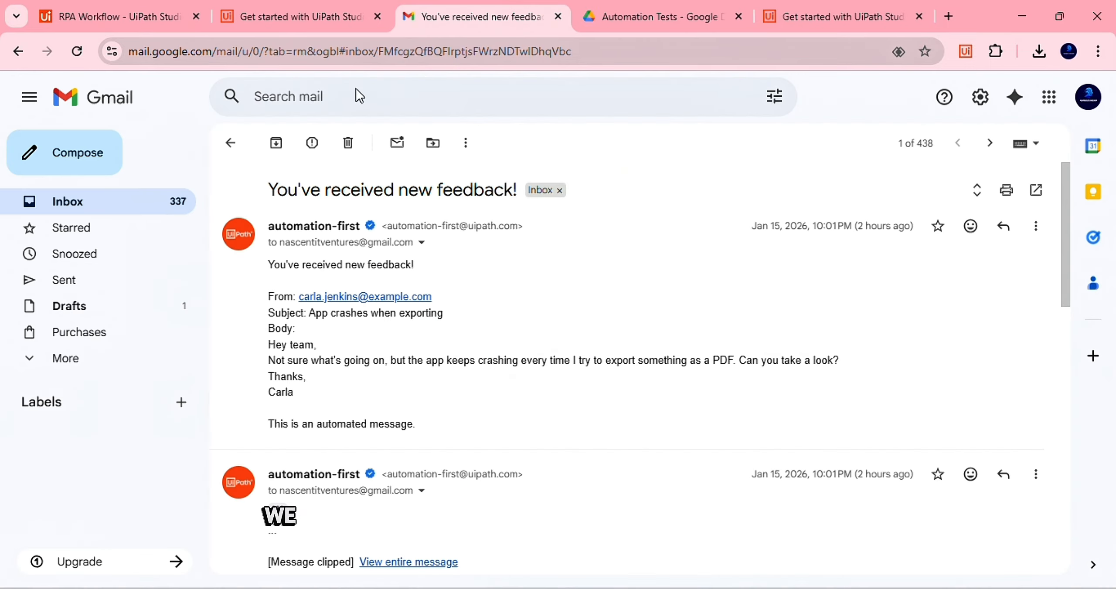
{"action": "scroll", "coordinate": [338, 356], "scroll_direction": "down", "scroll_amount": 5}
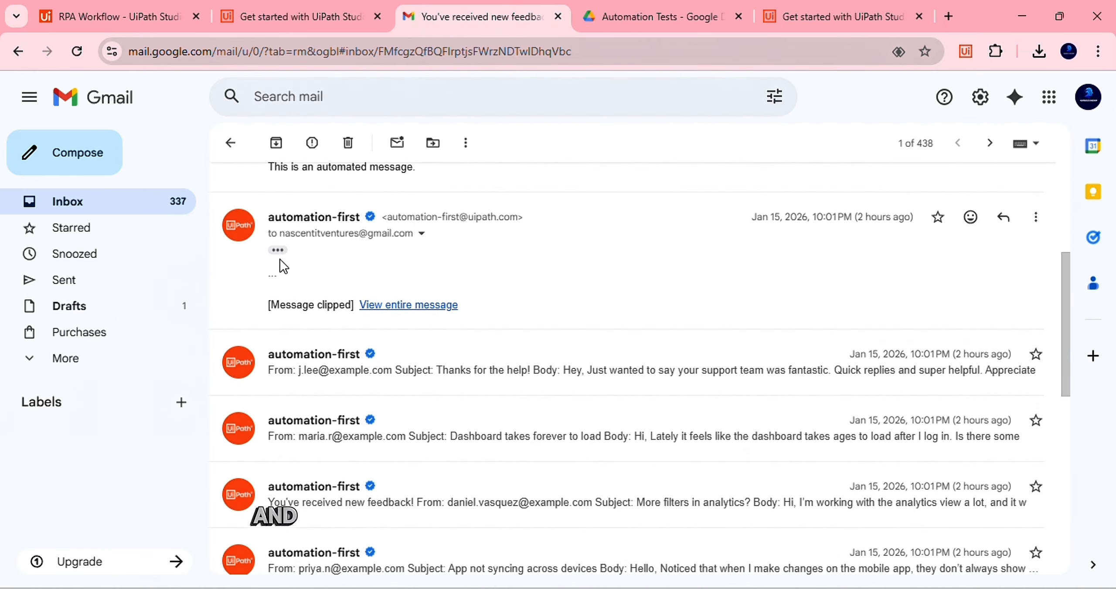
{"action": "left_click", "coordinate": [278, 255]}
{"action": "scroll", "coordinate": [472, 389], "scroll_direction": "up", "scroll_amount": 2}
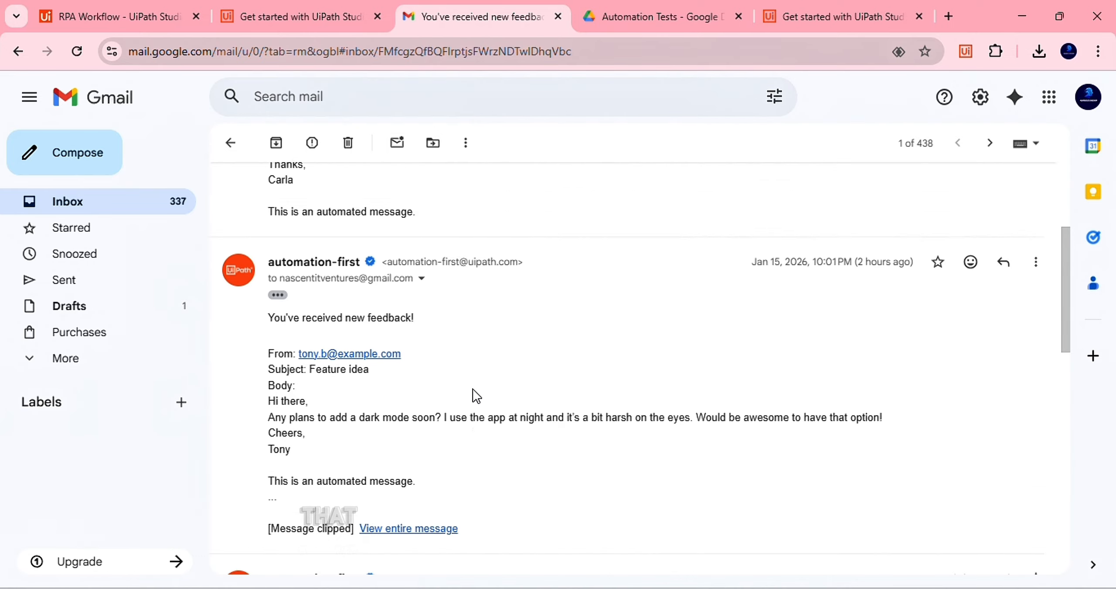
{"action": "scroll", "coordinate": [472, 389], "scroll_direction": "down", "scroll_amount": 3}
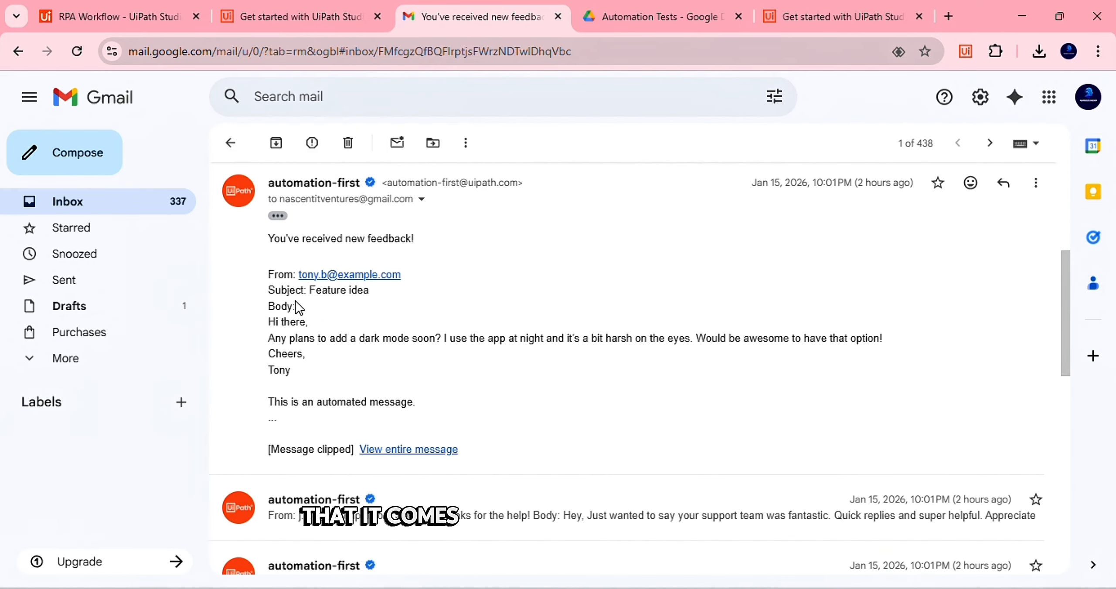
{"action": "scroll", "coordinate": [484, 379], "scroll_direction": "down", "scroll_amount": 2}
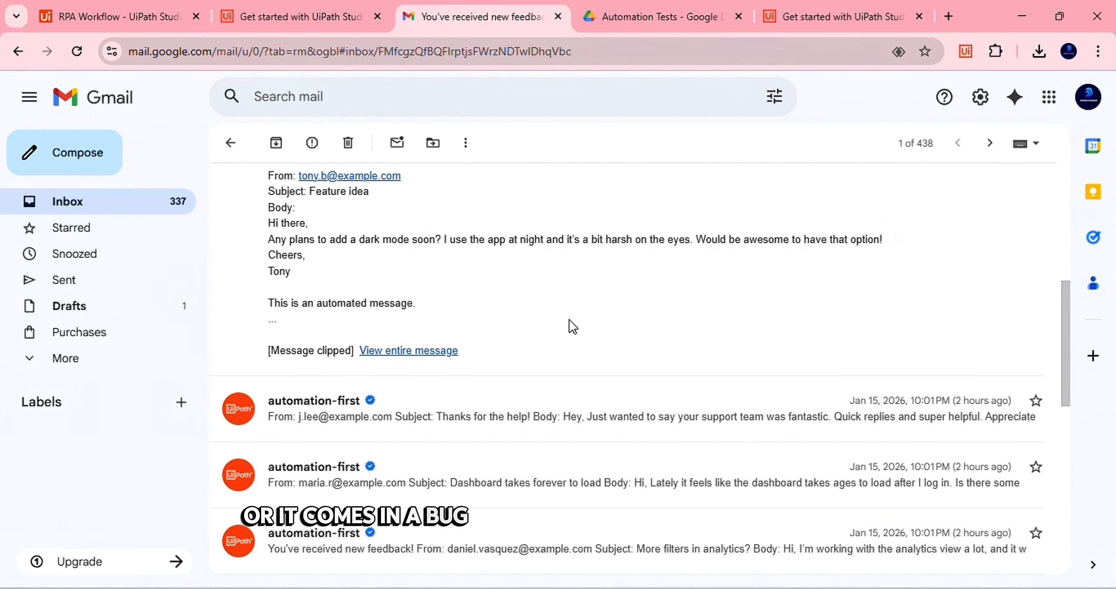
{"action": "scroll", "coordinate": [569, 327], "scroll_direction": "down", "scroll_amount": 1}
{"action": "scroll", "coordinate": [523, 297], "scroll_direction": "up", "scroll_amount": 4}
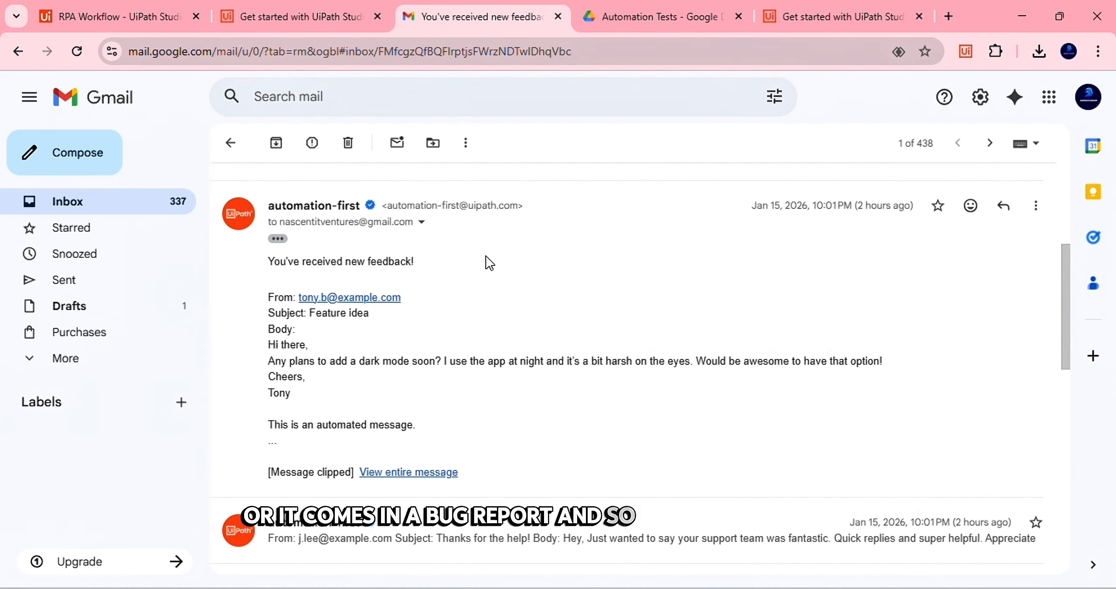
{"action": "left_click", "coordinate": [144, 24]}
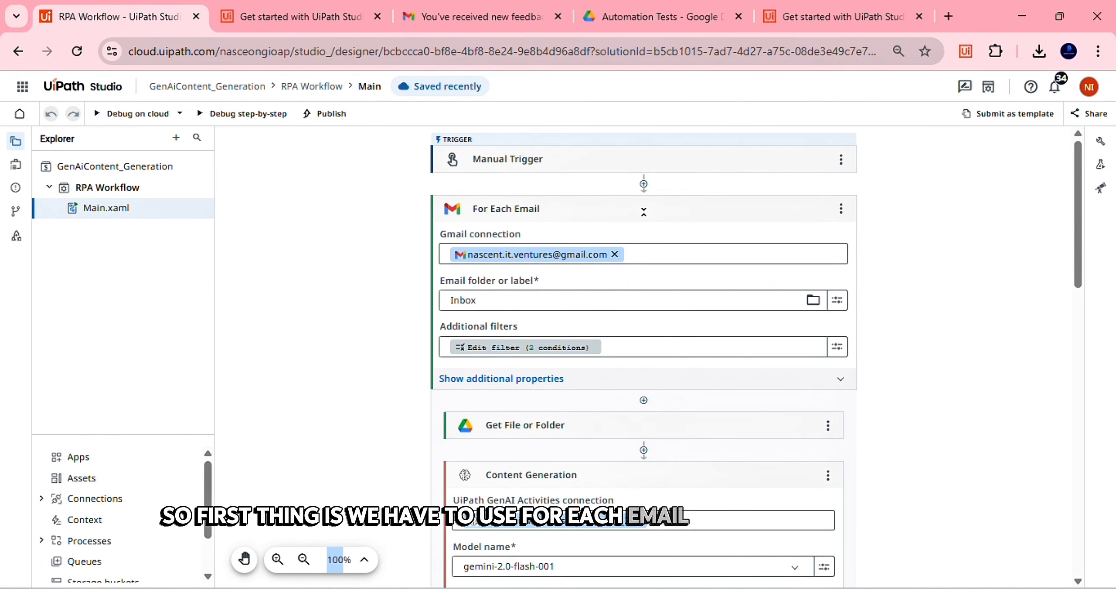
{"action": "left_click", "coordinate": [643, 184]}
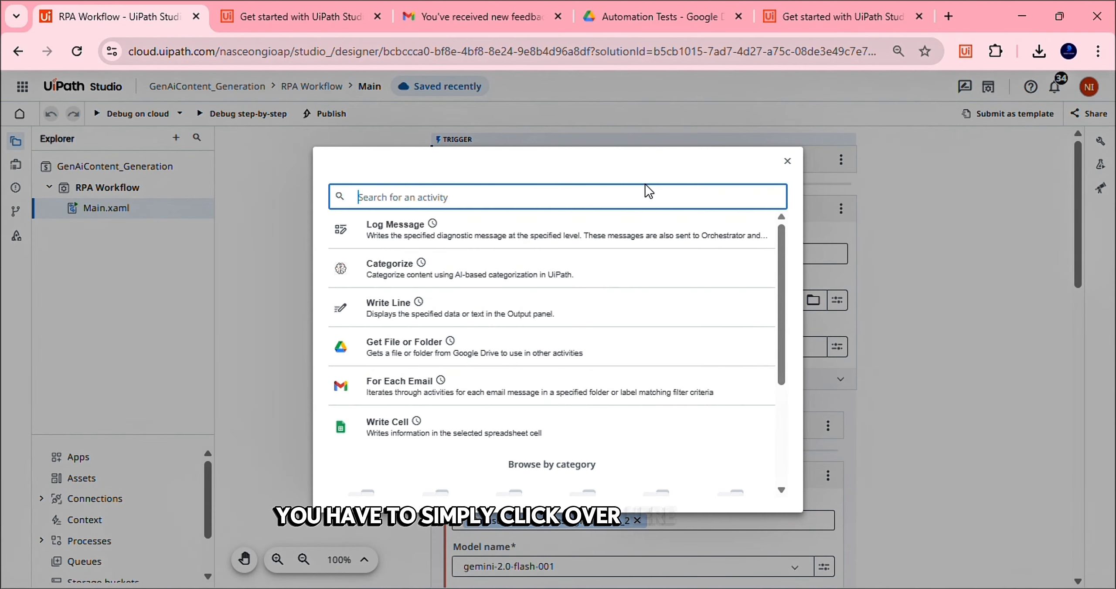
{"action": "type", "text": "for "}
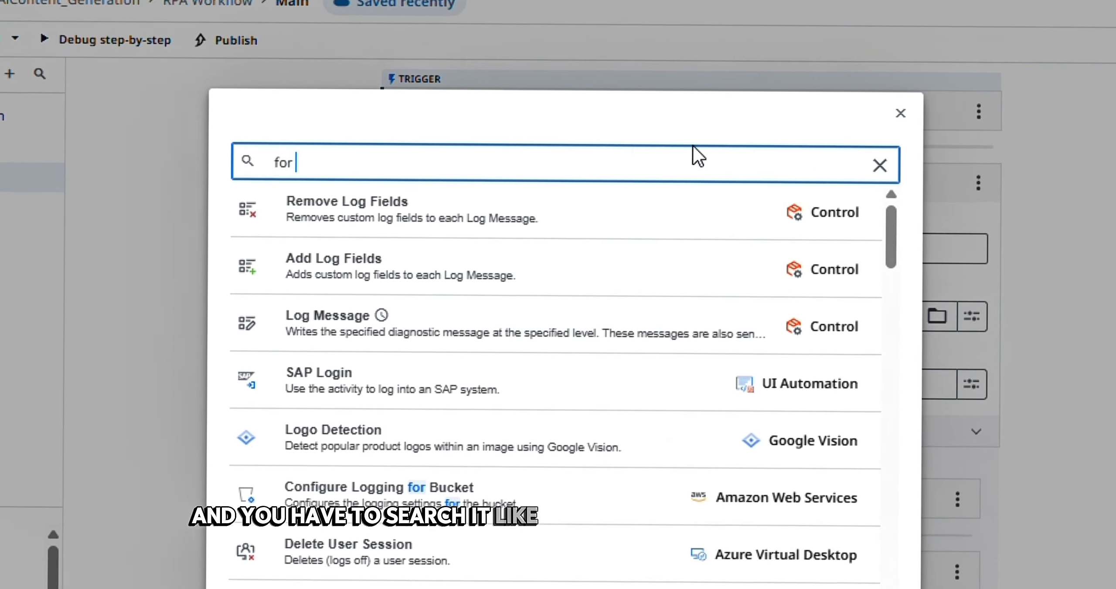
{"action": "type", "text": "each email"}
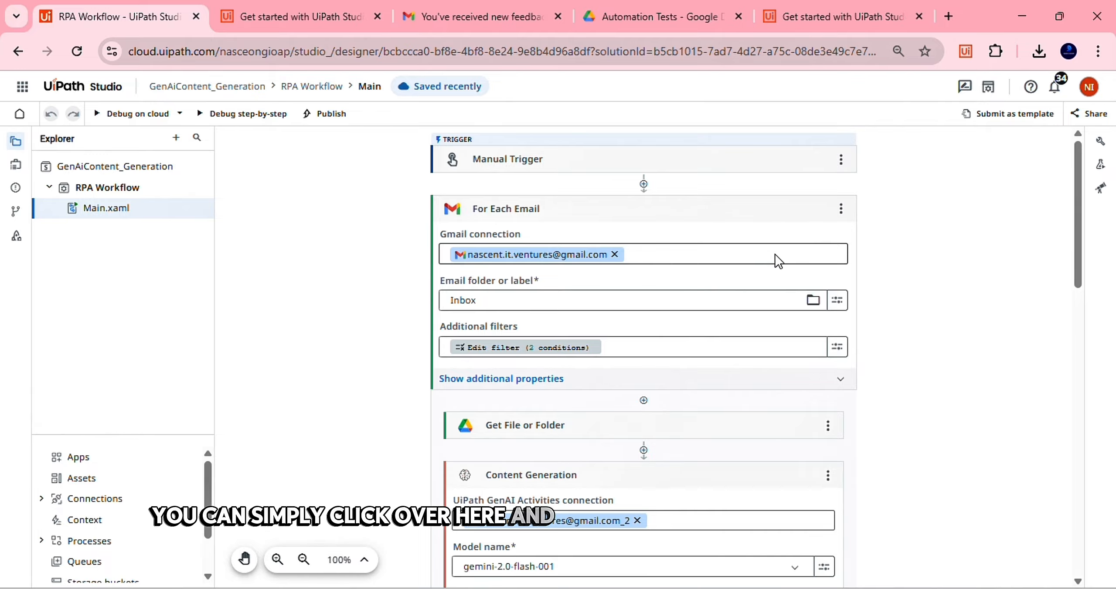
Keep Inbox as the For Each Email folder, open its filter conditions, and view the feedback email in Gmail
{"action": "scroll", "coordinate": [793, 253], "scroll_direction": "down", "scroll_amount": 1}
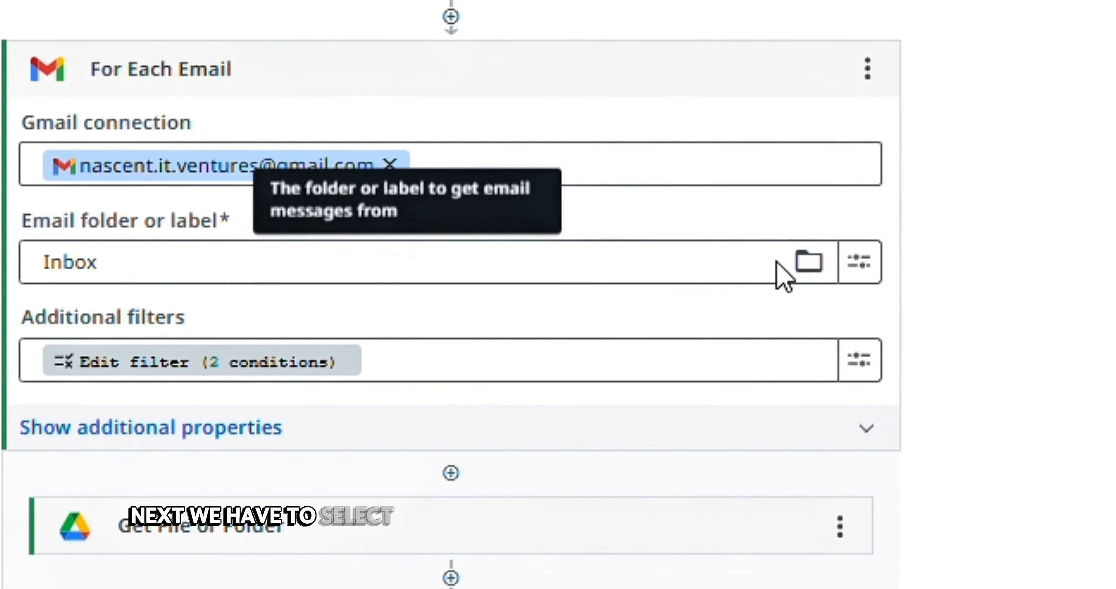
{"action": "left_click", "coordinate": [813, 285]}
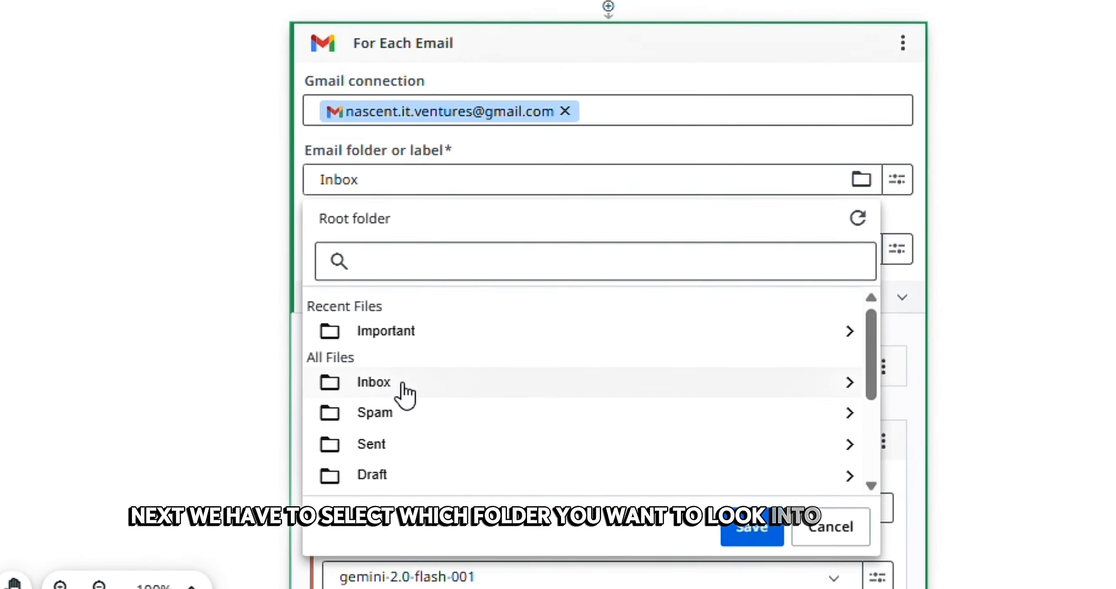
{"action": "scroll", "coordinate": [436, 405], "scroll_direction": "down", "scroll_amount": 5}
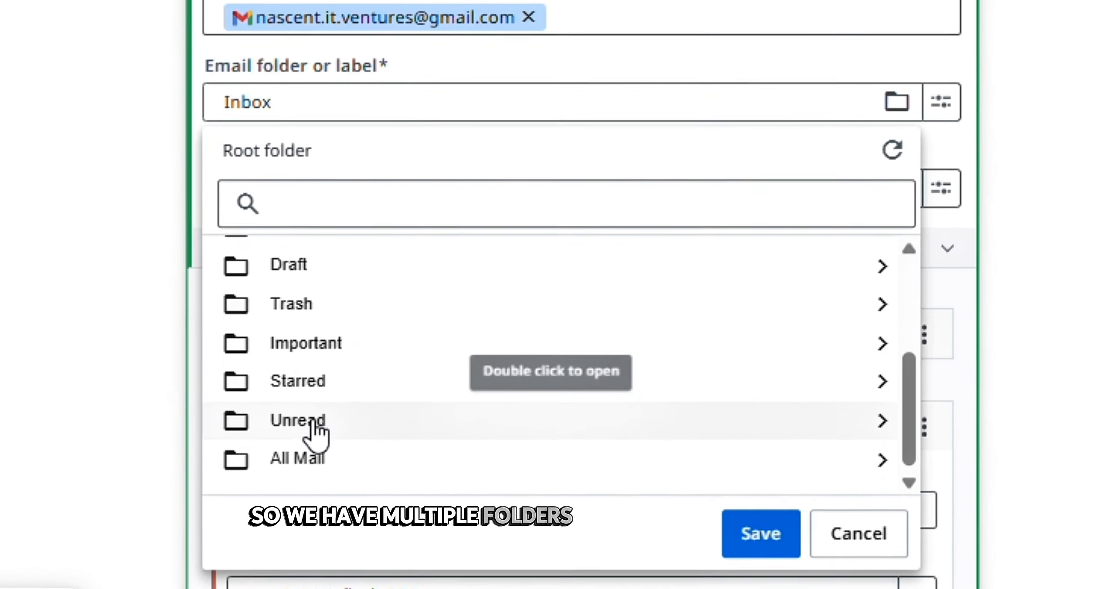
{"action": "scroll", "coordinate": [310, 432], "scroll_direction": "up", "scroll_amount": 5}
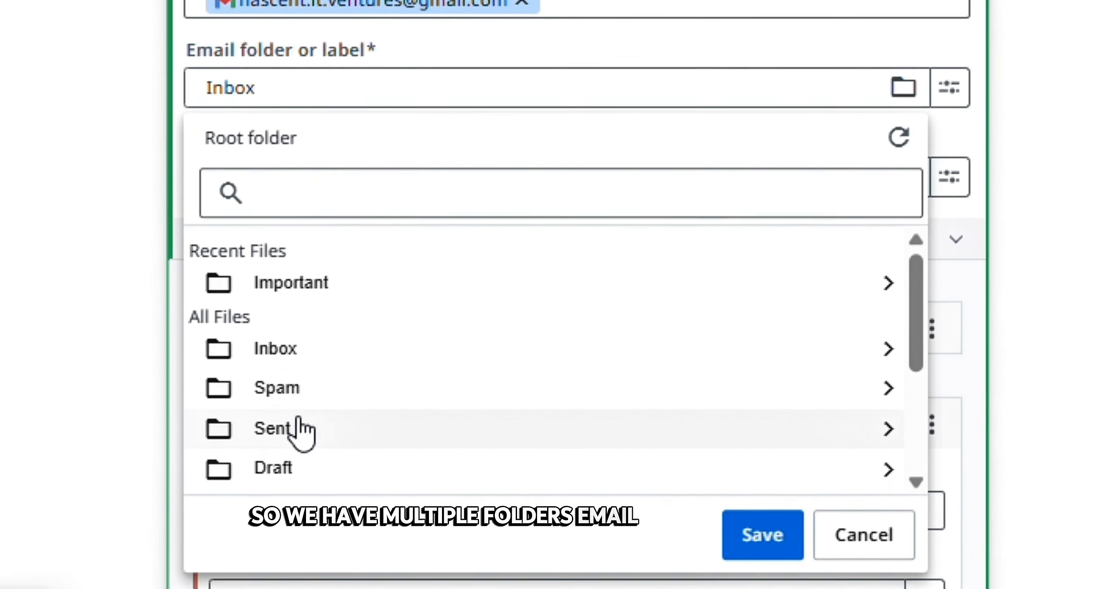
{"action": "scroll", "coordinate": [312, 438], "scroll_direction": "down", "scroll_amount": 2}
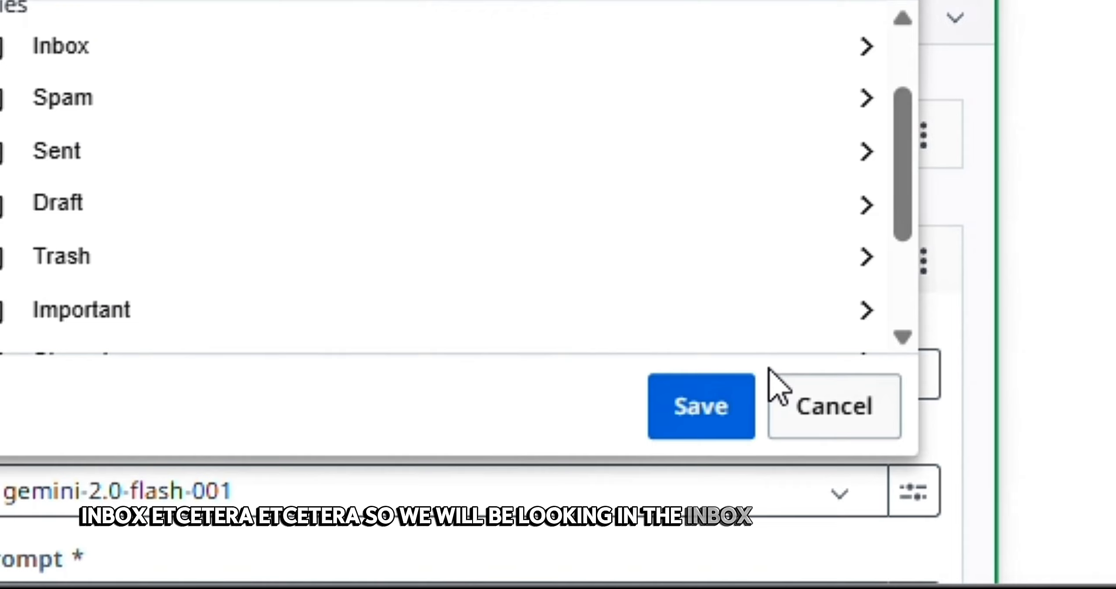
{"action": "left_click", "coordinate": [701, 407]}
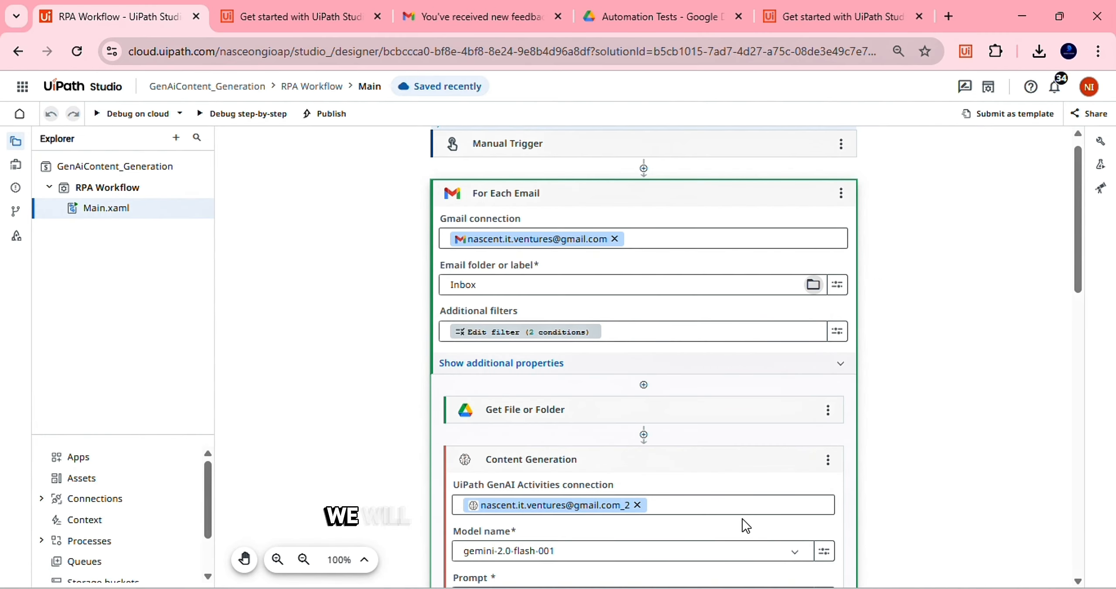
{"action": "left_click", "coordinate": [650, 332]}
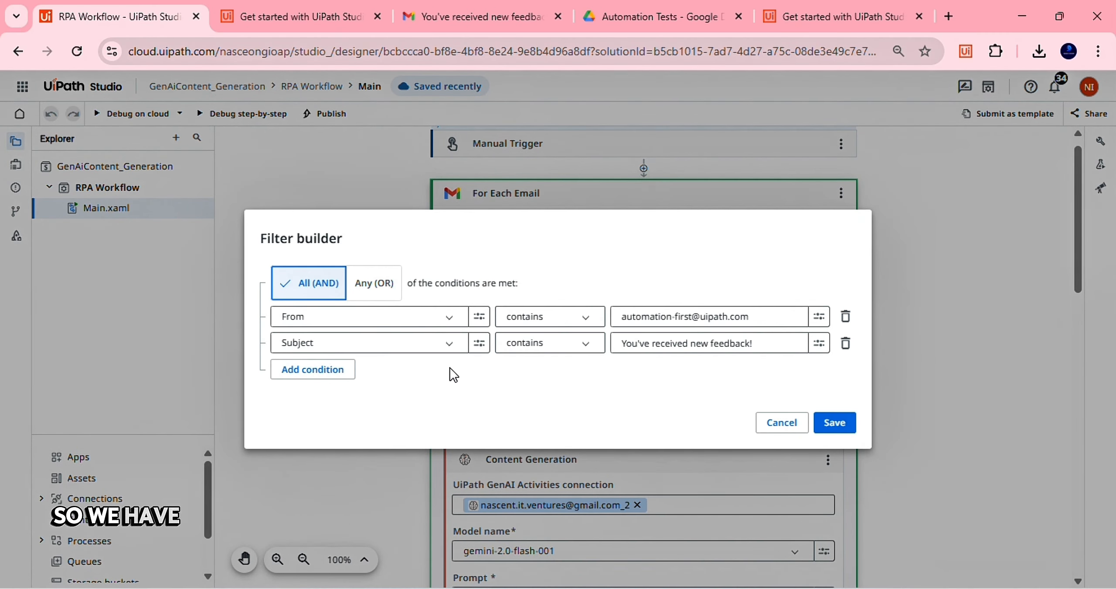
{"action": "left_click", "coordinate": [410, 19]}
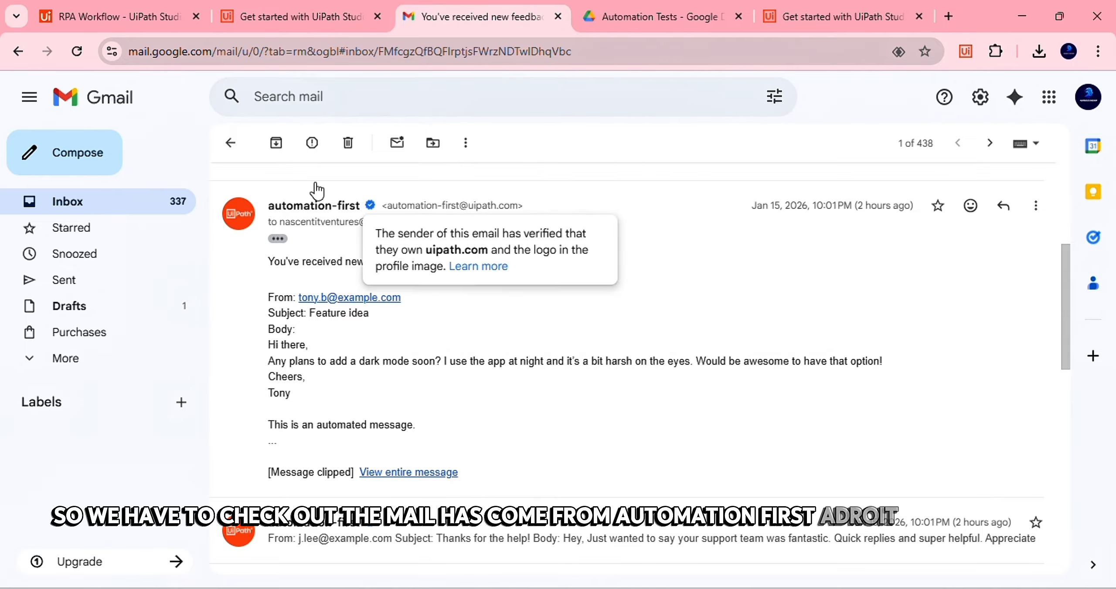
After checking the automation-first sender in Gmail, return to the For Each Email filter builder
{"action": "left_click", "coordinate": [126, 18]}
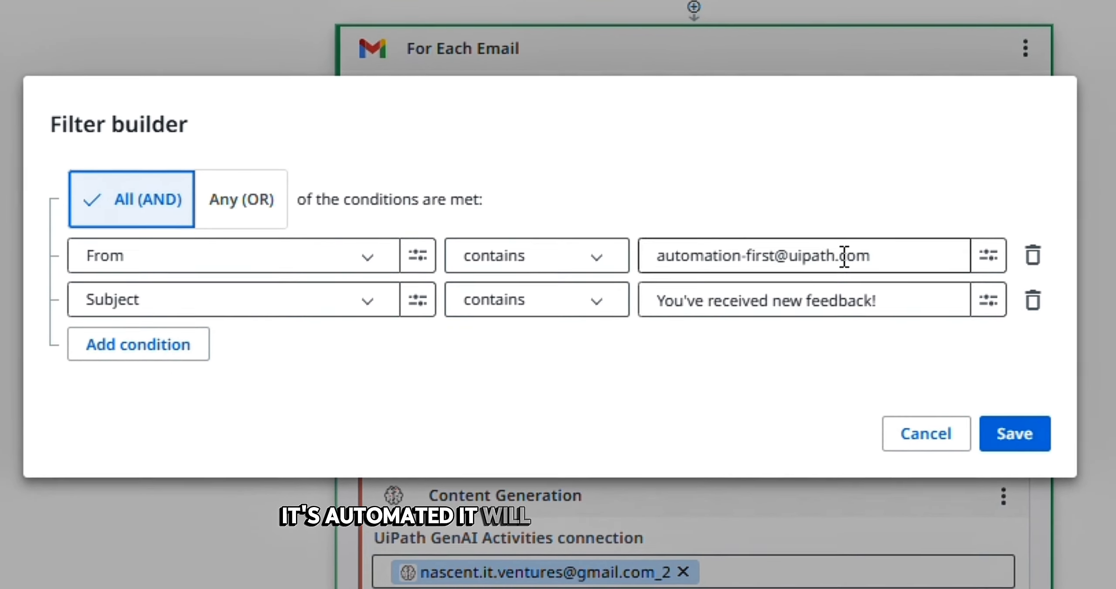
Keep Subject as the second condition's field, compare against Gmail, and save both sender and subject filters
{"action": "left_click", "coordinate": [189, 301]}
{"action": "scroll", "coordinate": [153, 458], "scroll_direction": "down", "scroll_amount": 2}
{"action": "scroll", "coordinate": [150, 455], "scroll_direction": "up", "scroll_amount": 3}
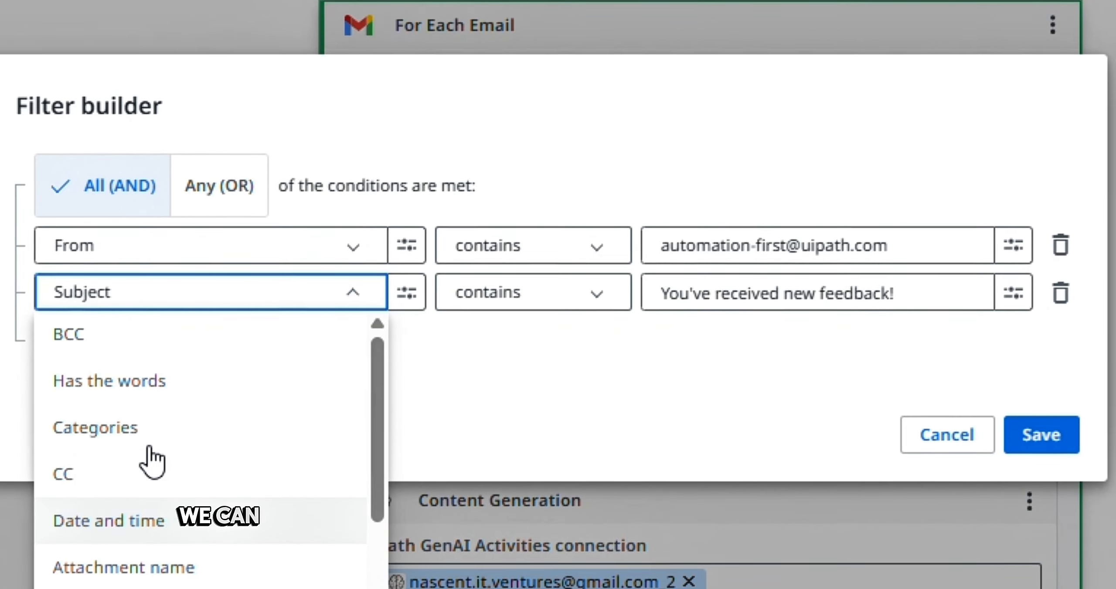
{"action": "scroll", "coordinate": [152, 462], "scroll_direction": "down", "scroll_amount": 3}
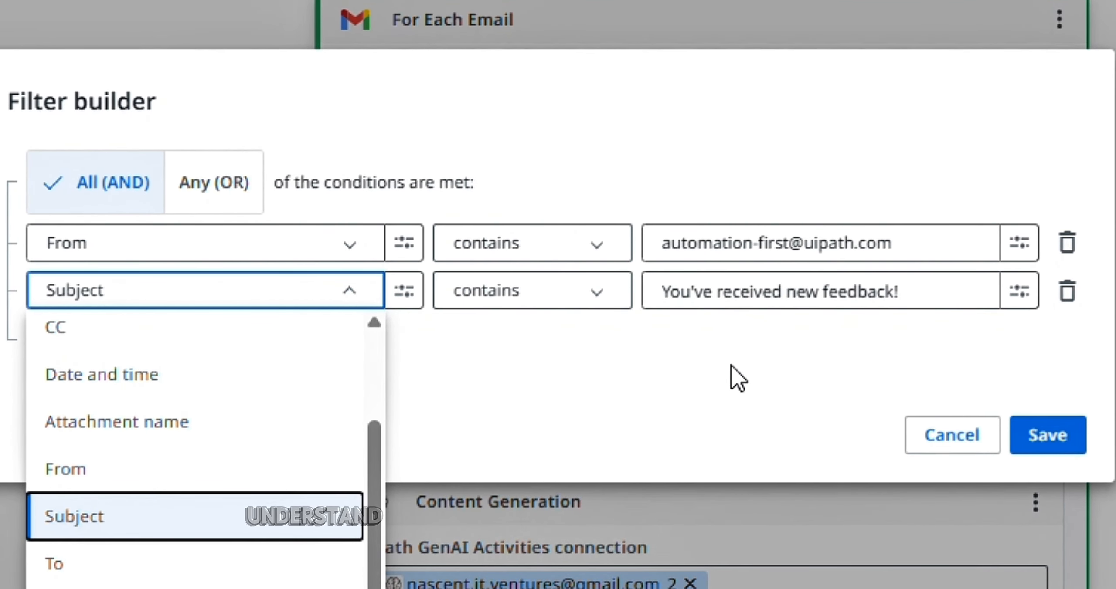
{"action": "left_click", "coordinate": [731, 367]}
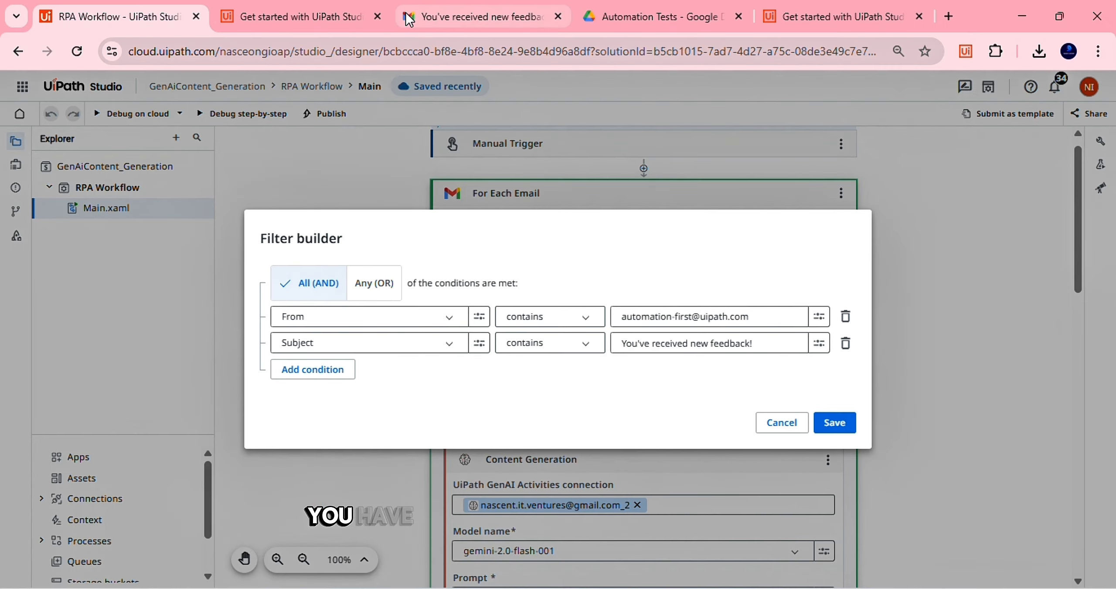
{"action": "left_click", "coordinate": [407, 18]}
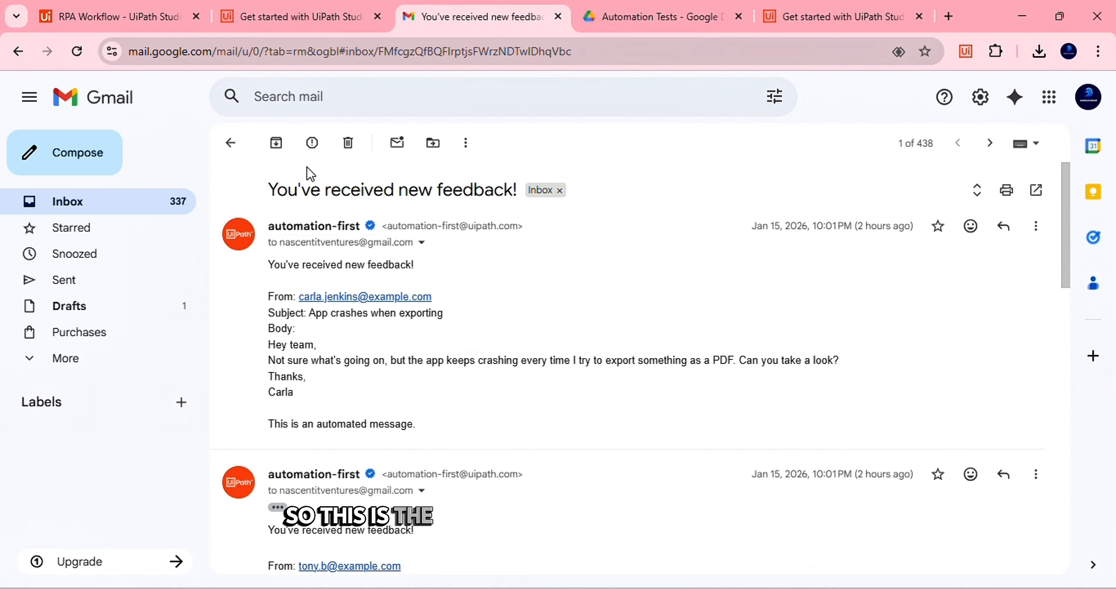
{"action": "left_click", "coordinate": [121, 19]}
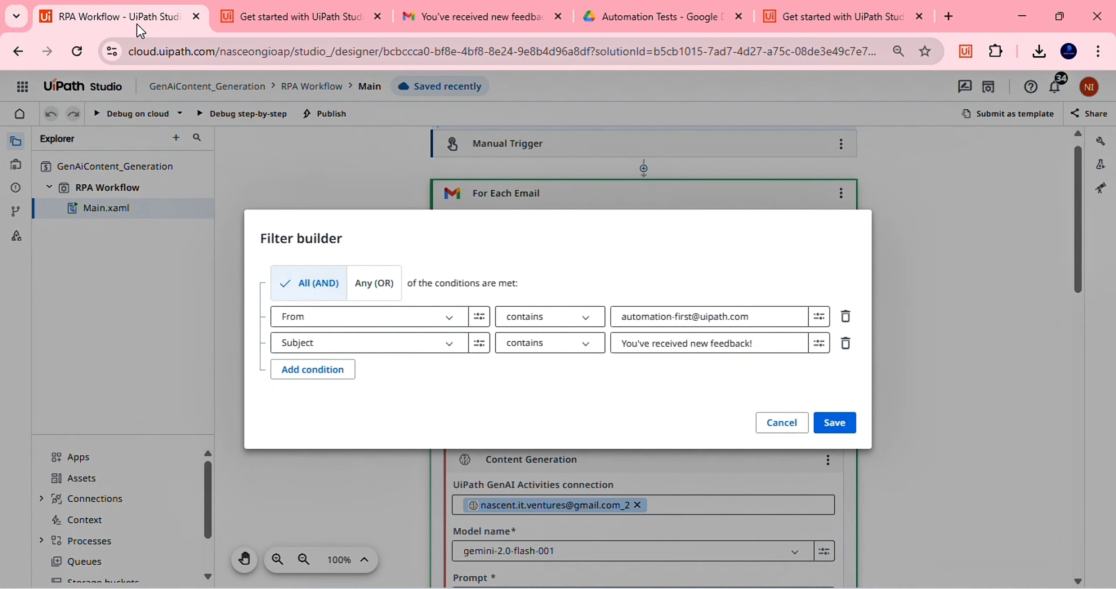
{"action": "left_click", "coordinate": [834, 423]}
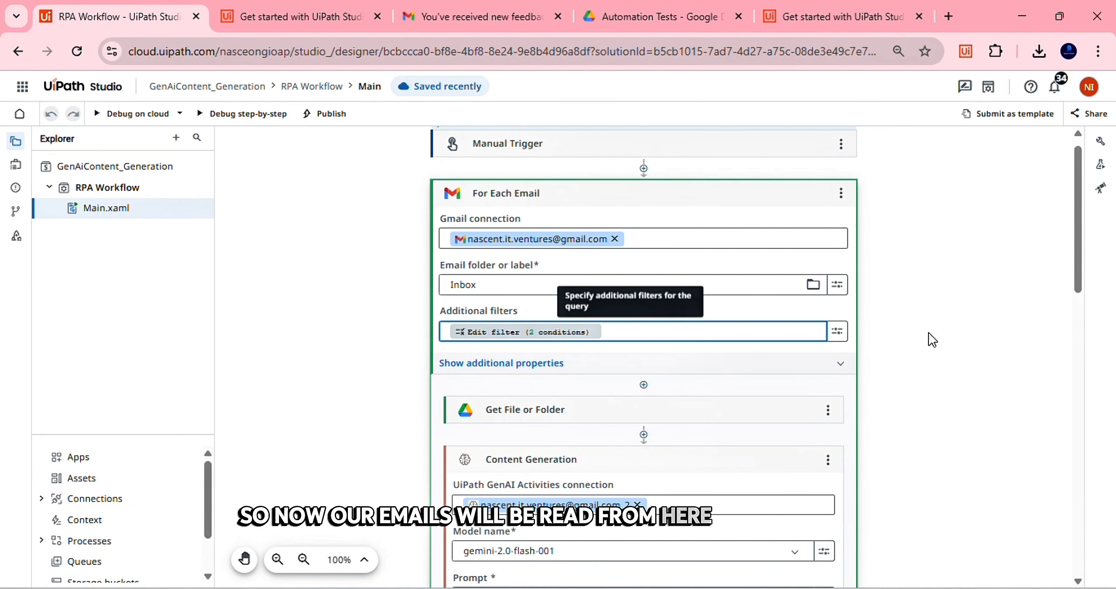
{"action": "scroll", "coordinate": [928, 333], "scroll_direction": "down", "scroll_amount": 2}
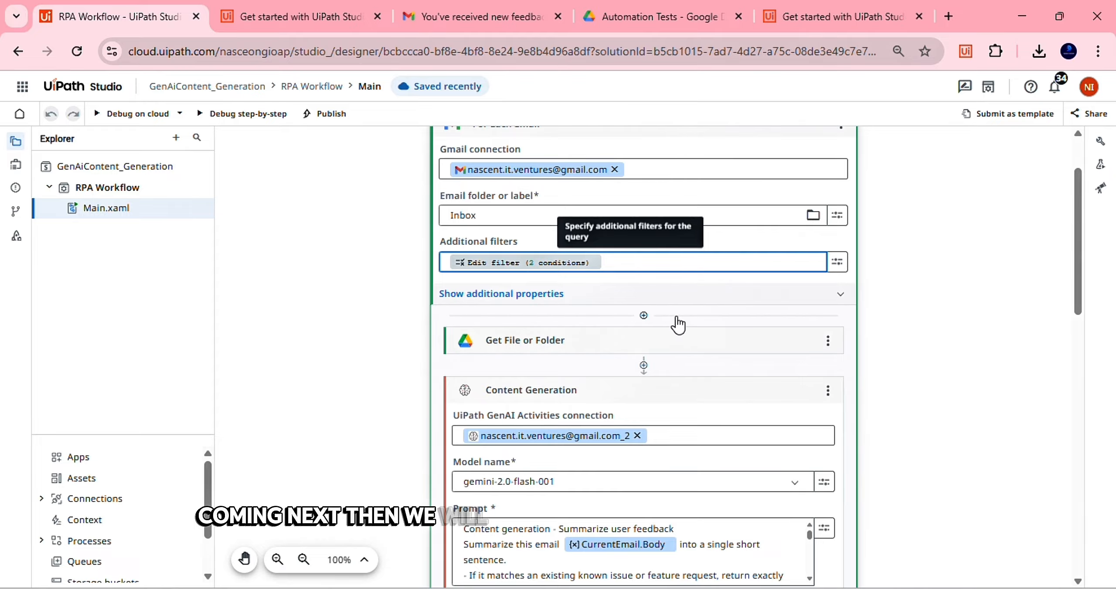
{"action": "left_click", "coordinate": [646, 322]}
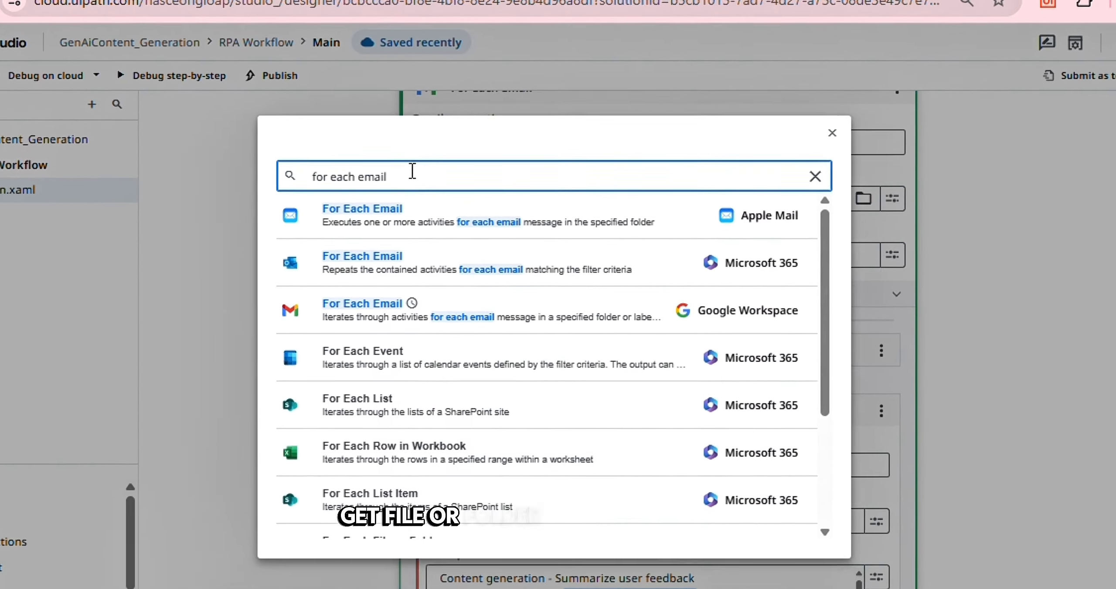
{"action": "triple_click", "coordinate": [437, 186]}
{"action": "type", "text": "get file"}
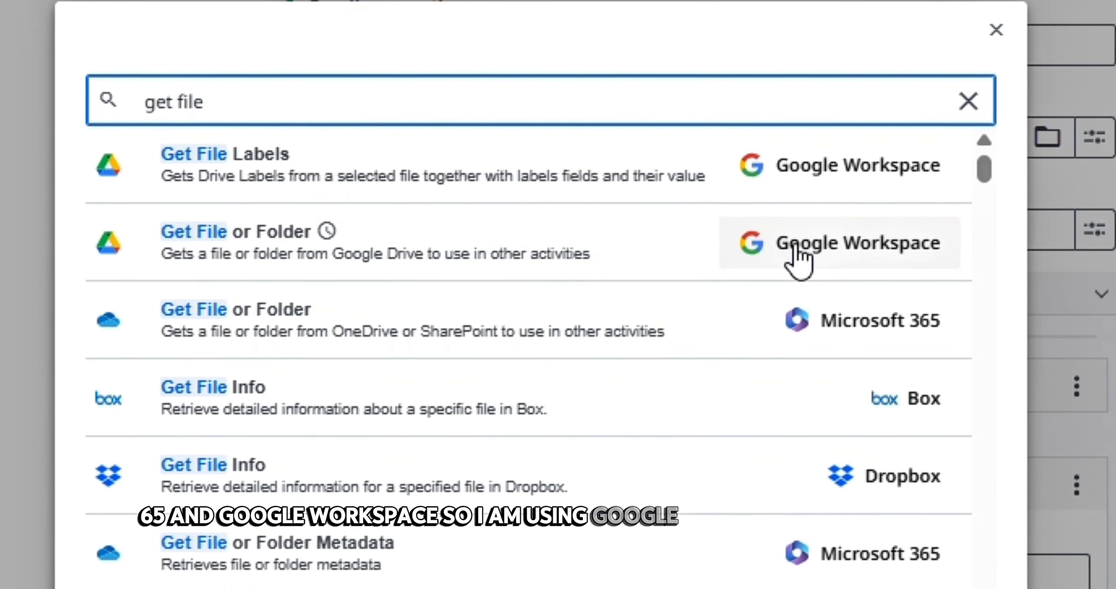
{"action": "left_click", "coordinate": [389, 262]}
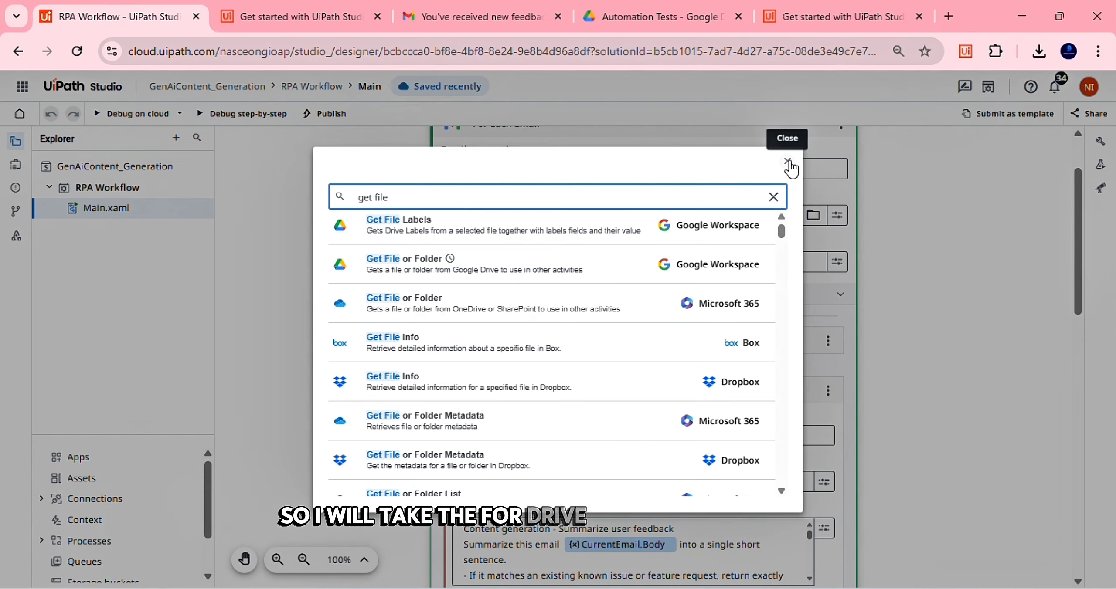
{"action": "left_click", "coordinate": [997, 29]}
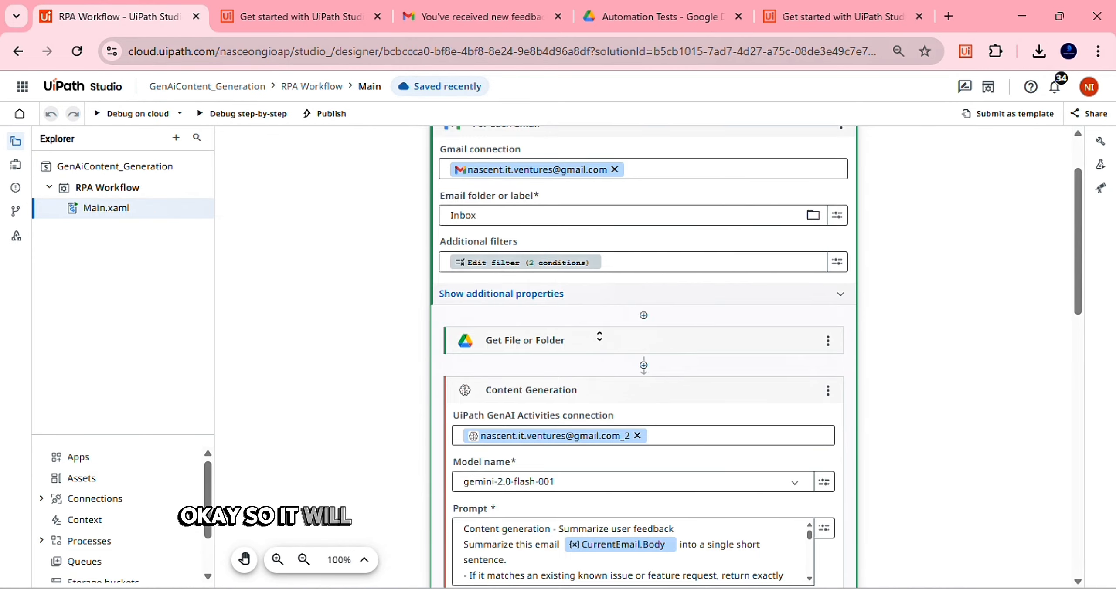
{"action": "scroll", "coordinate": [751, 334], "scroll_direction": "down", "scroll_amount": 1}
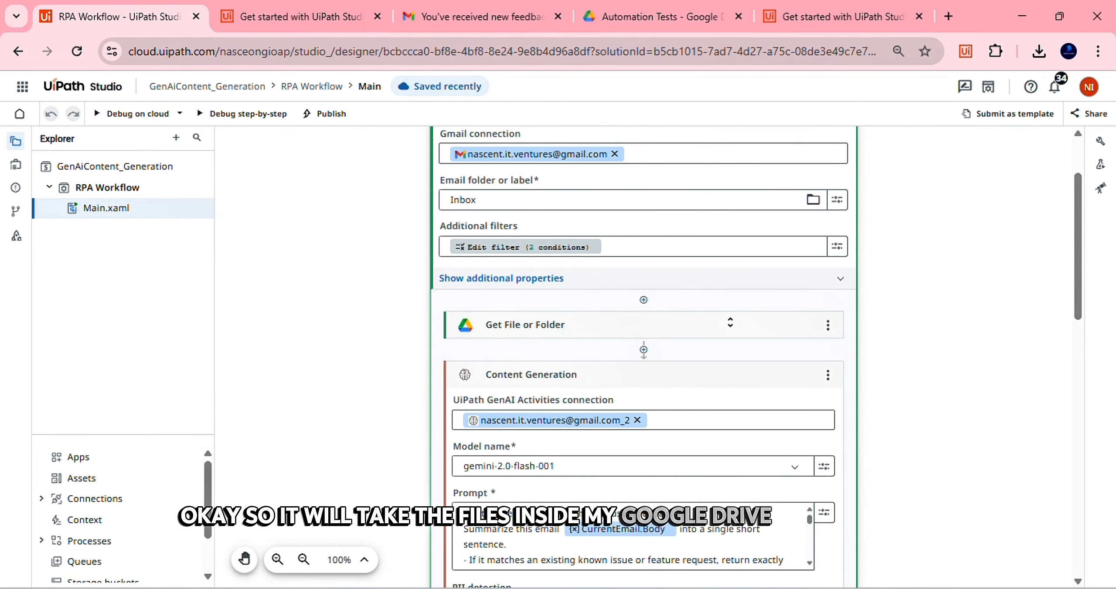
Browse the Academy lesson's downloadable exercise file cards, then switch to the Automation Tests Drive folder
{"action": "left_click", "coordinate": [289, 12]}
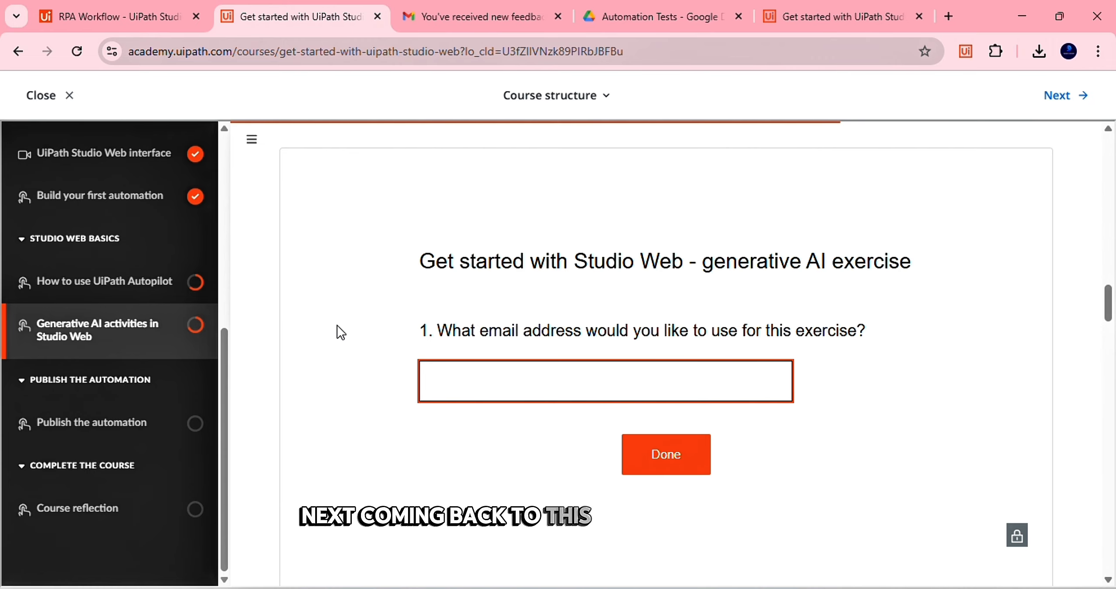
{"action": "scroll", "coordinate": [336, 325], "scroll_direction": "down", "scroll_amount": 10}
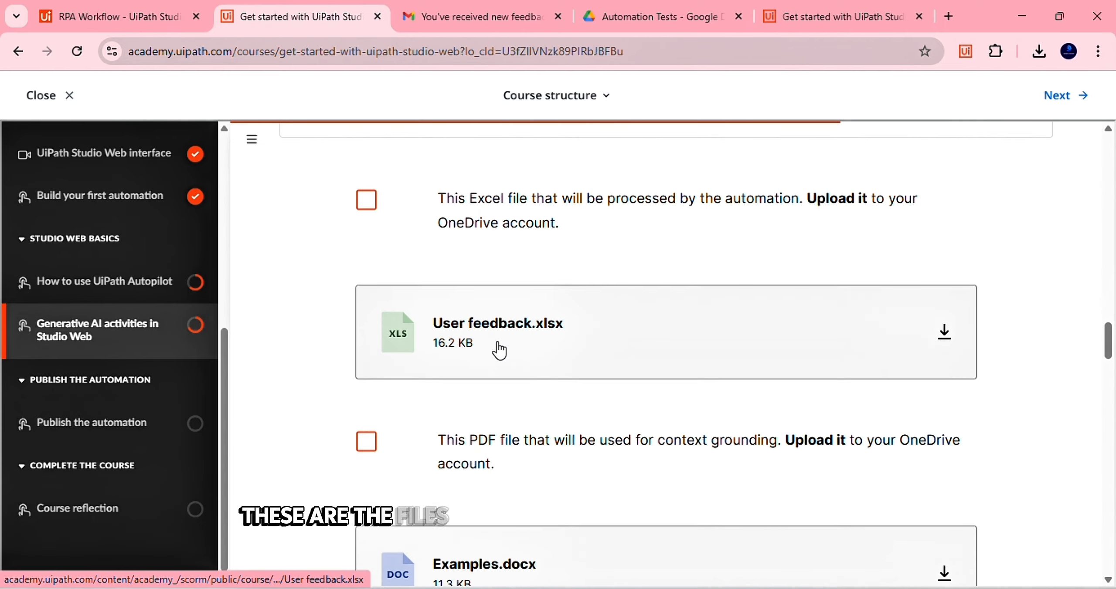
{"action": "scroll", "coordinate": [509, 353], "scroll_direction": "down", "scroll_amount": 3}
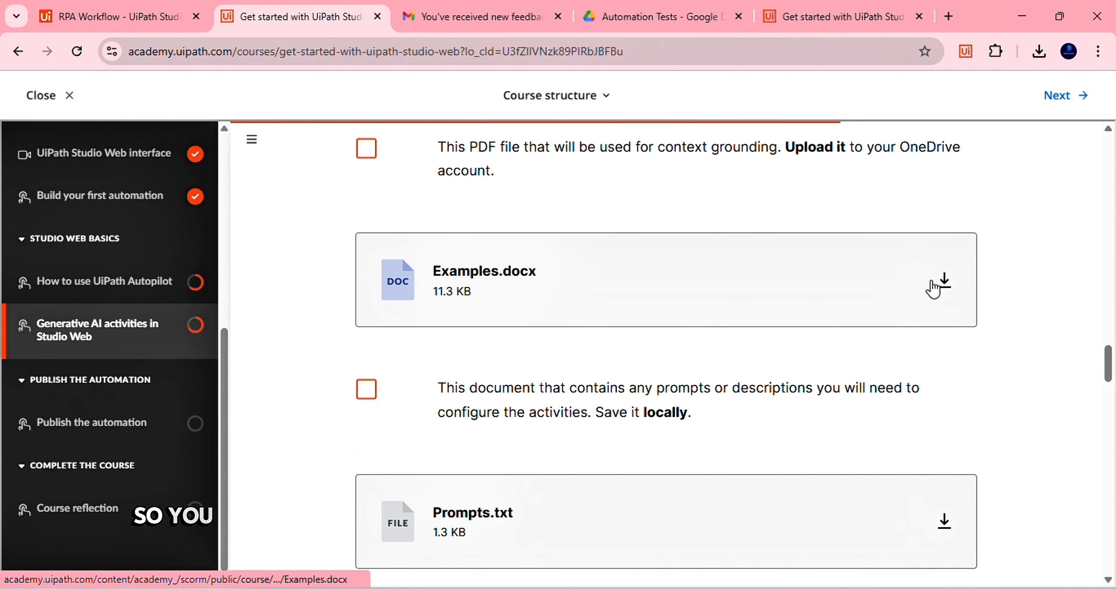
{"action": "scroll", "coordinate": [870, 332], "scroll_direction": "down", "scroll_amount": 5}
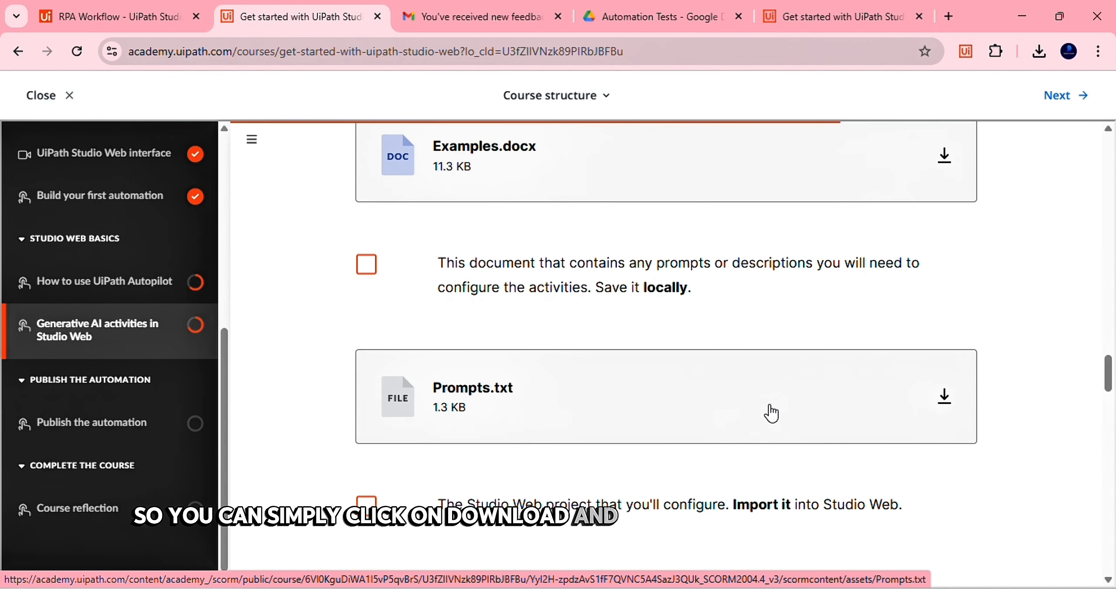
{"action": "scroll", "coordinate": [773, 412], "scroll_direction": "down", "scroll_amount": 2}
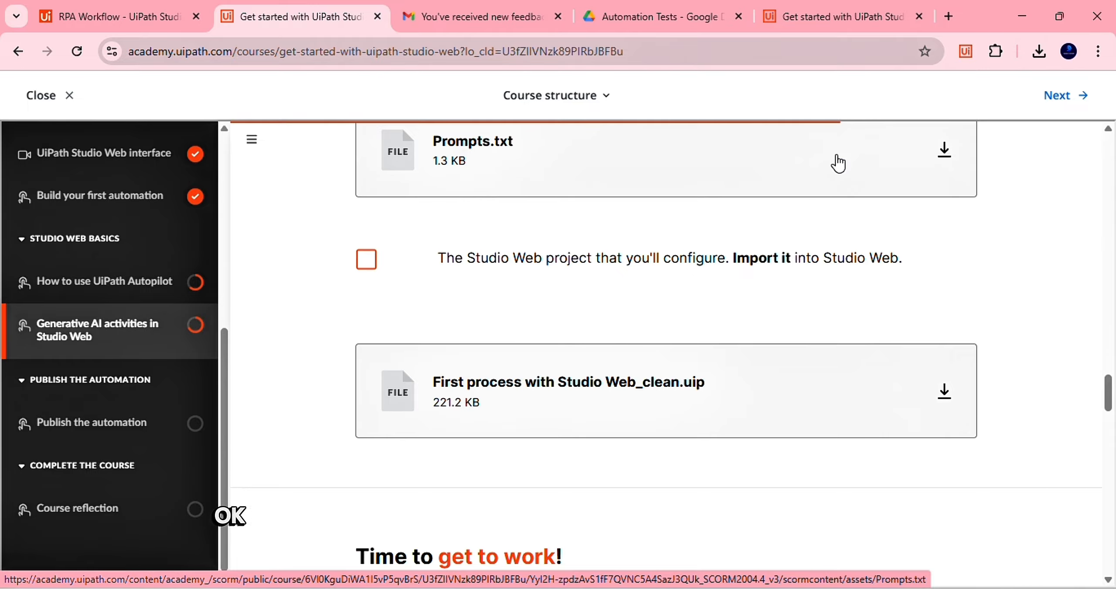
{"action": "scroll", "coordinate": [666, 297], "scroll_direction": "down", "scroll_amount": 3}
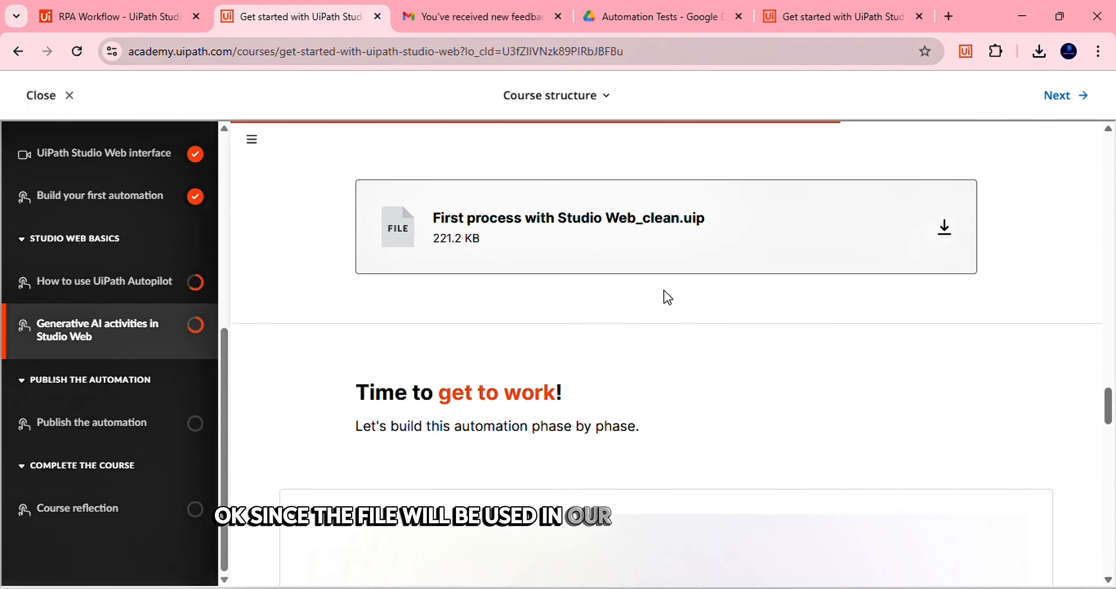
{"action": "left_click", "coordinate": [711, 17]}
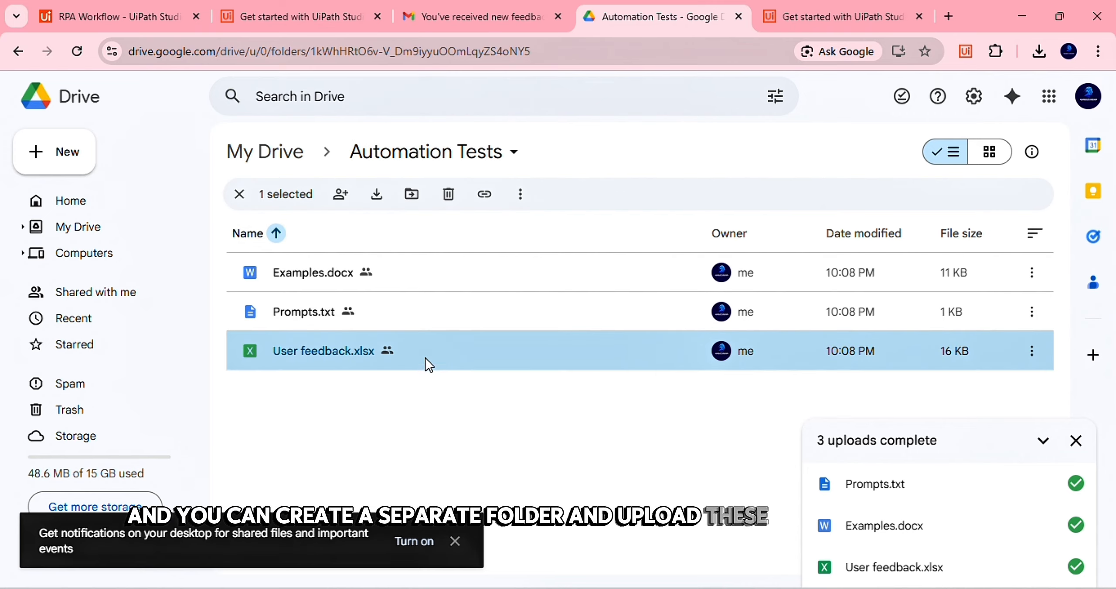
Deselect User feedback.xlsx in the Automation Tests folder and return to the RPA Workflow designer
{"action": "left_click", "coordinate": [468, 393]}
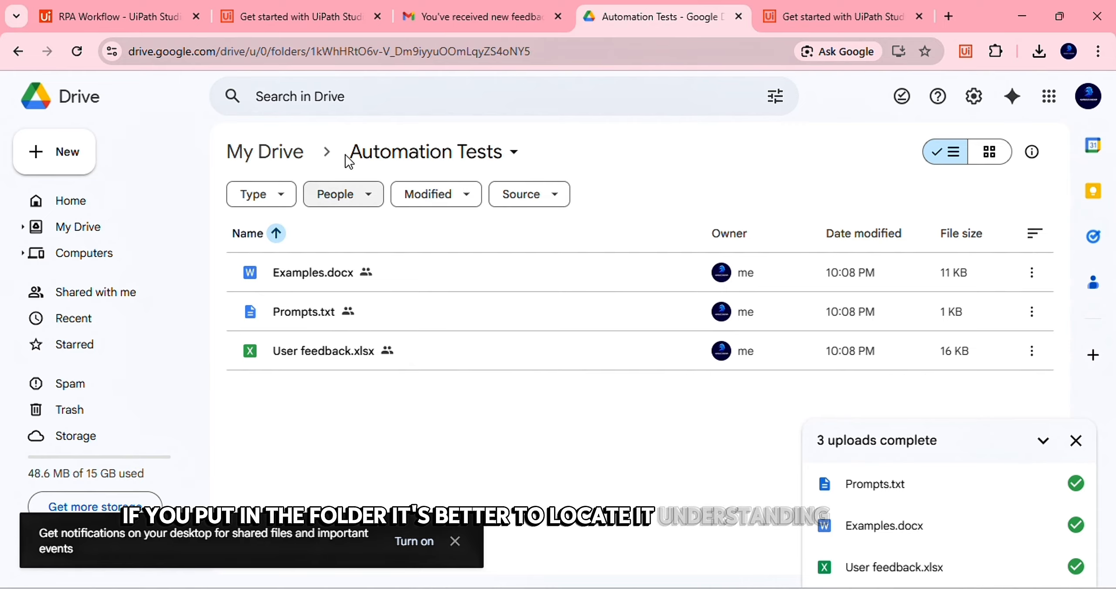
{"action": "left_click", "coordinate": [94, 16]}
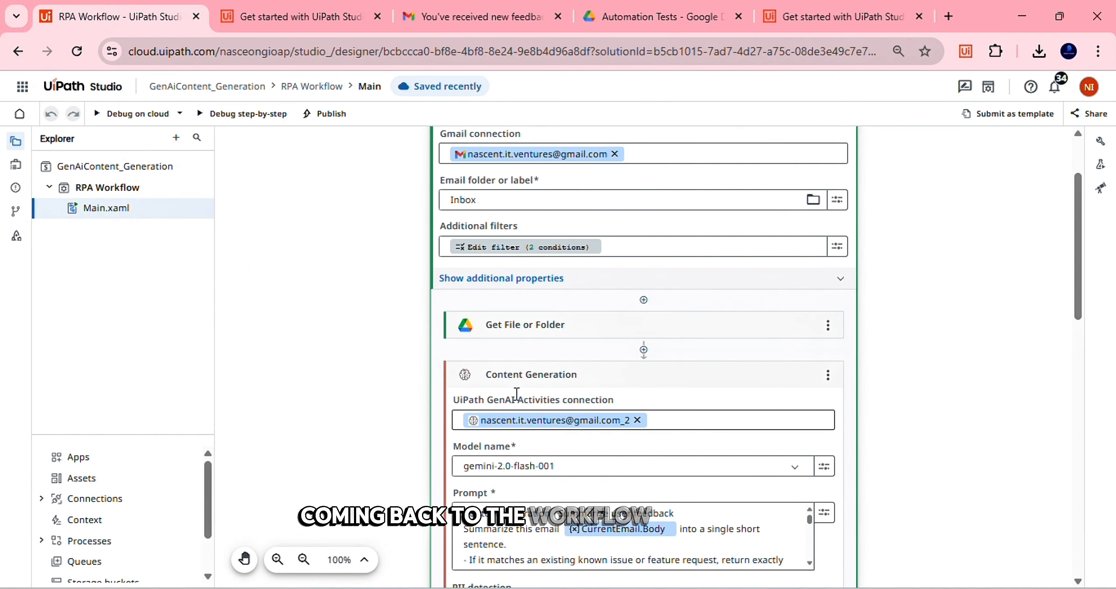
Collapse and re-expand the Content Generation card, then show its properties in the right sidebar
{"action": "scroll", "coordinate": [517, 397], "scroll_direction": "down", "scroll_amount": 1}
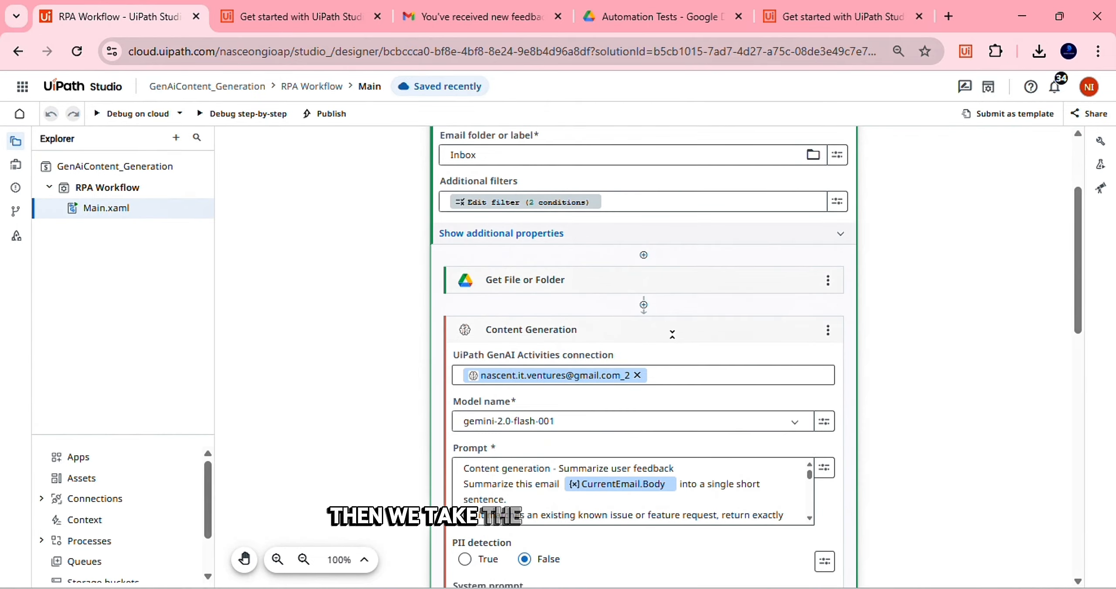
{"action": "left_click", "coordinate": [672, 334]}
{"action": "scroll", "coordinate": [668, 334], "scroll_direction": "down", "scroll_amount": 2}
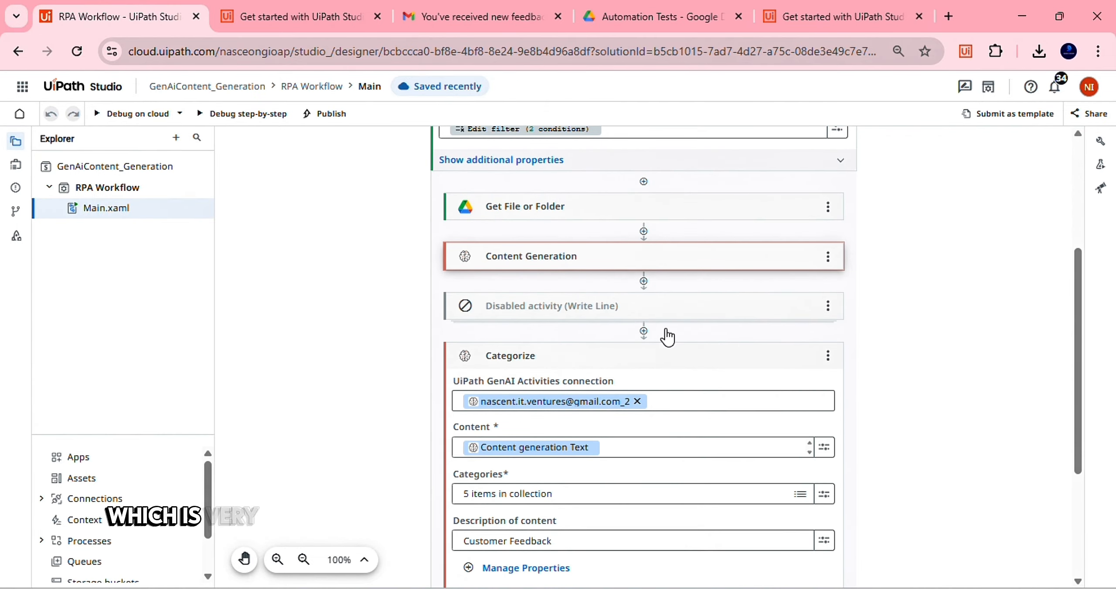
{"action": "left_click", "coordinate": [668, 270]}
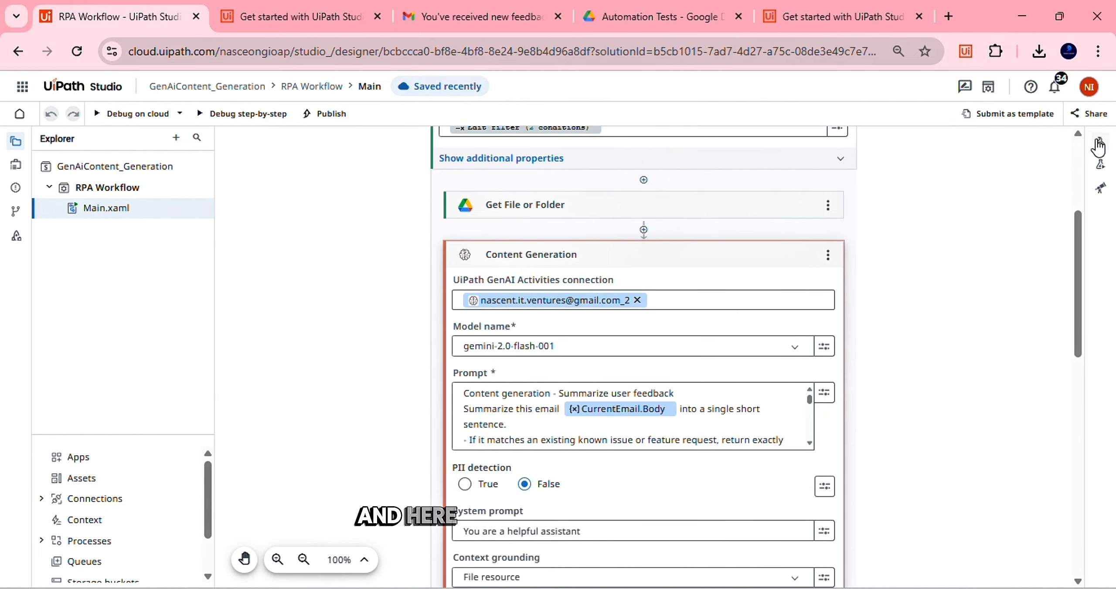
{"action": "left_click", "coordinate": [1100, 143]}
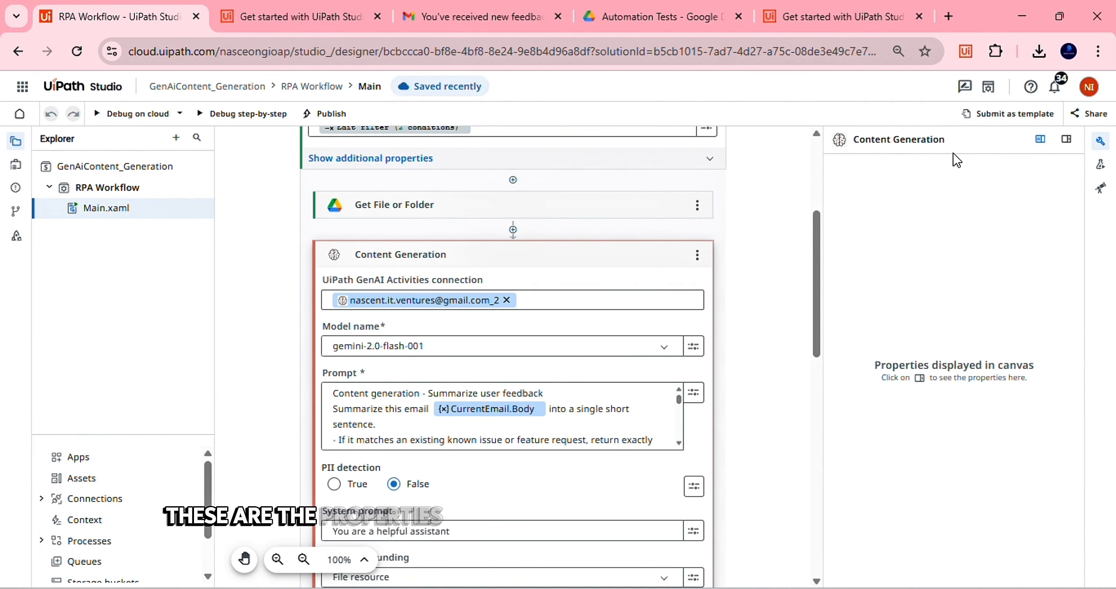
{"action": "left_click", "coordinate": [604, 267]}
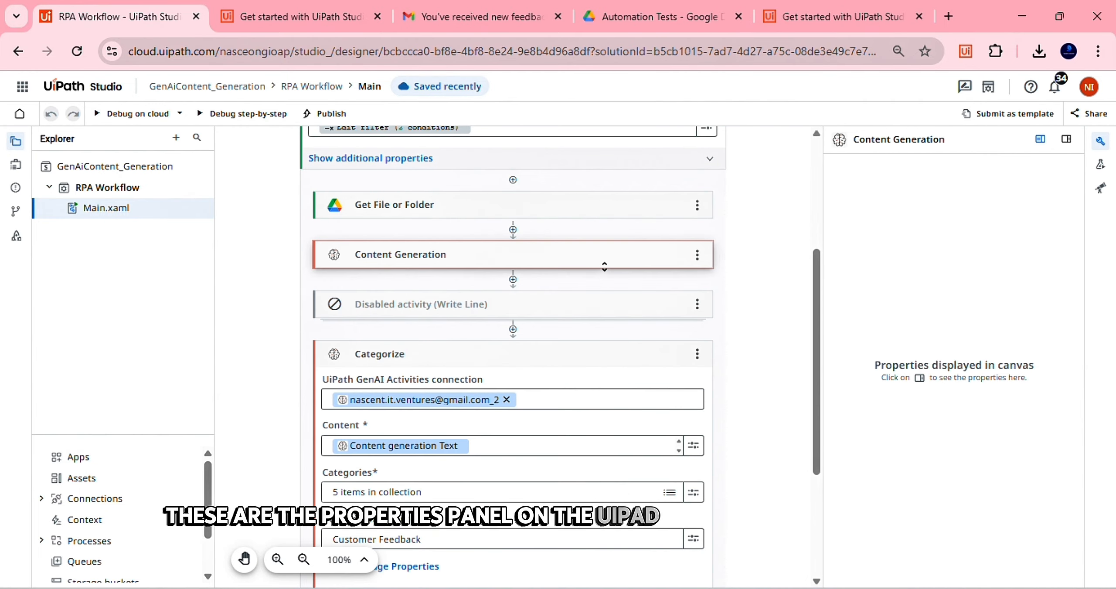
{"action": "left_click", "coordinate": [604, 267]}
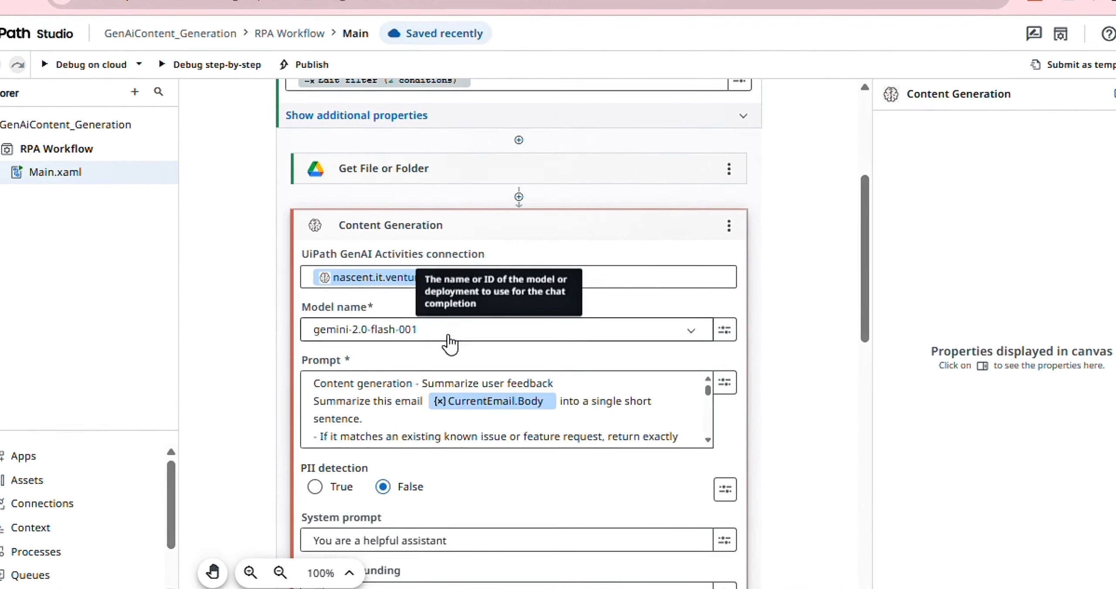
{"action": "left_click", "coordinate": [445, 349]}
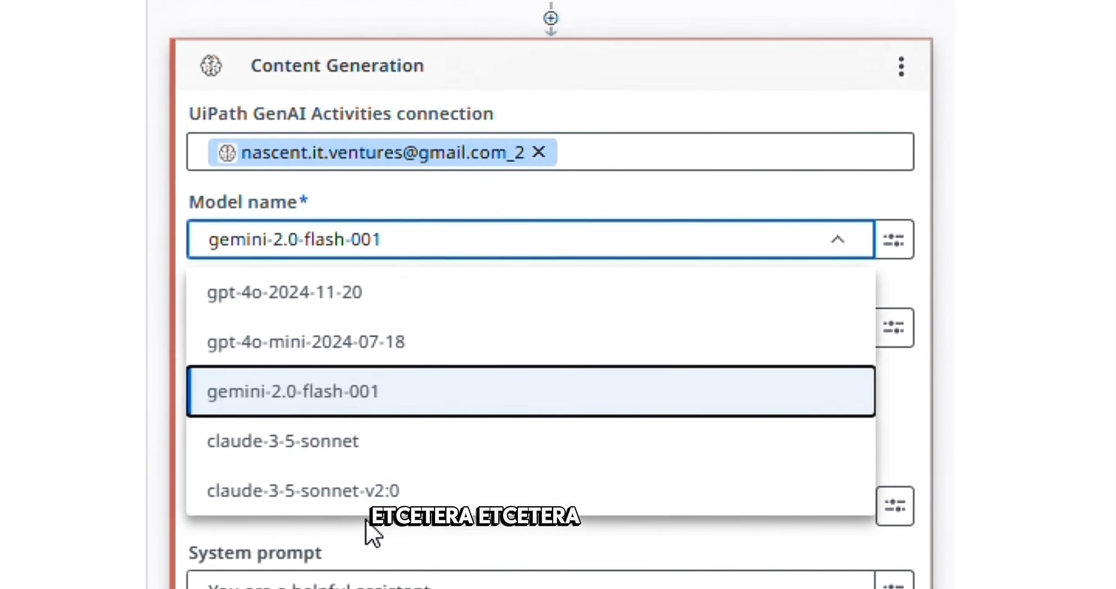
{"action": "left_click", "coordinate": [382, 387]}
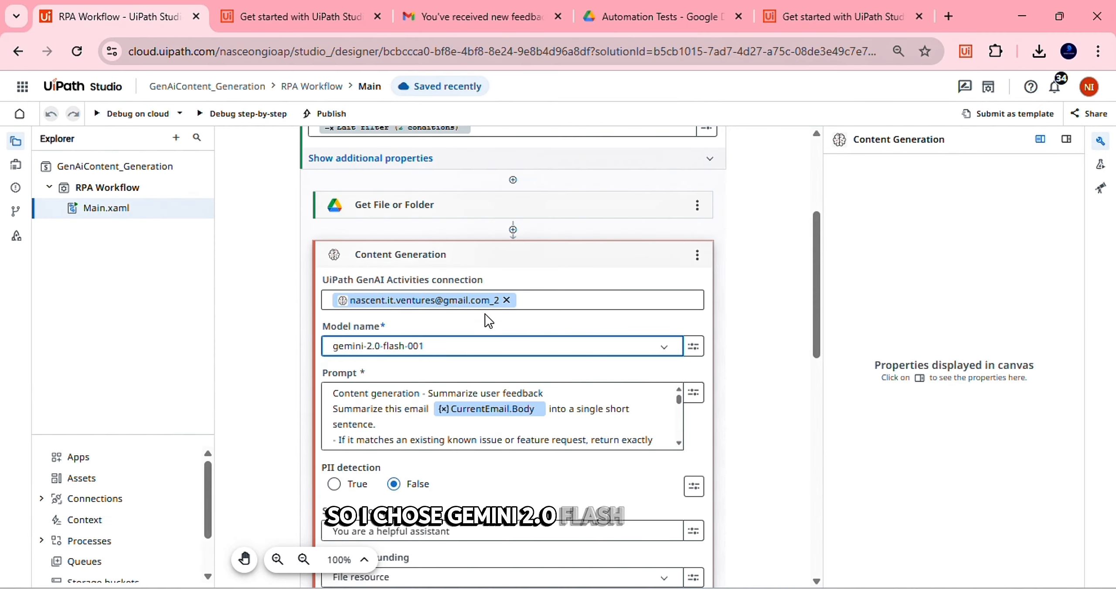
{"action": "left_click", "coordinate": [375, 310]}
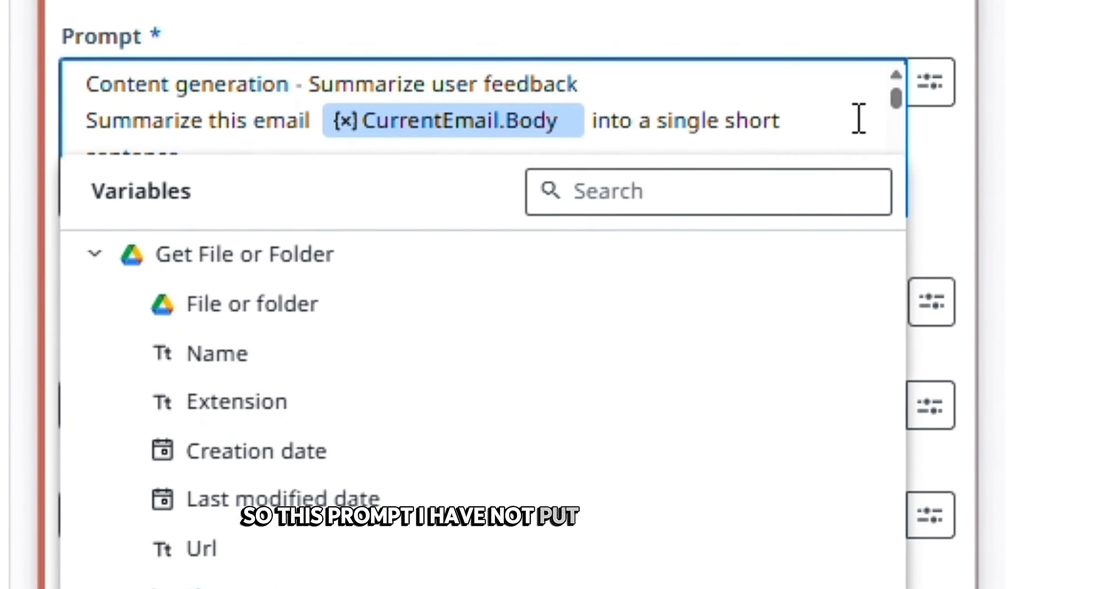
{"action": "left_click", "coordinate": [966, 152]}
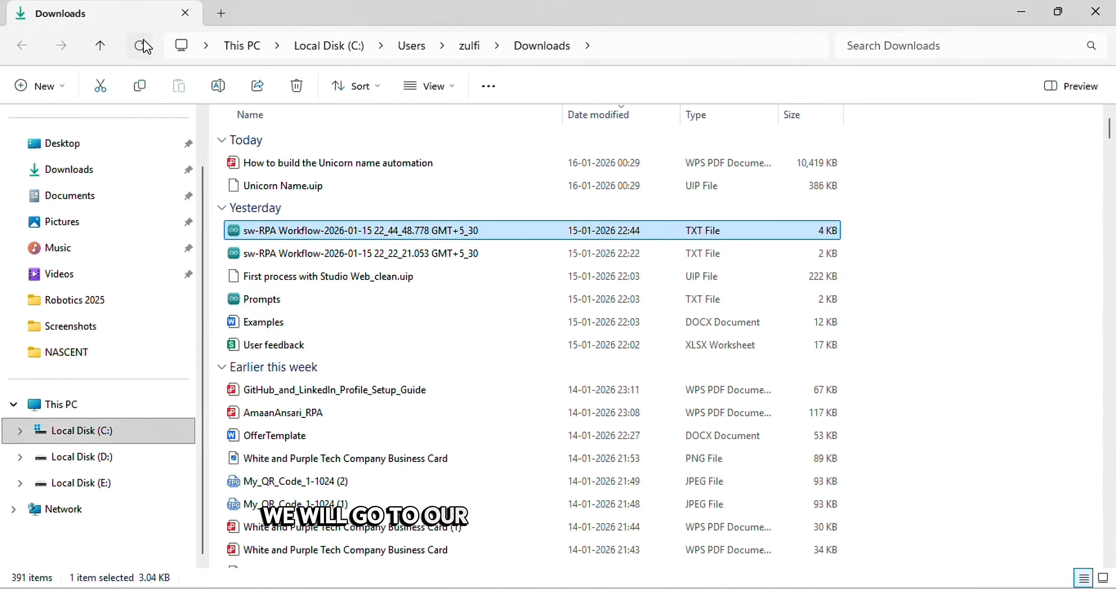
Refresh the Downloads folder and right-click Prompts to open it with Notepad
{"action": "left_click", "coordinate": [142, 43]}
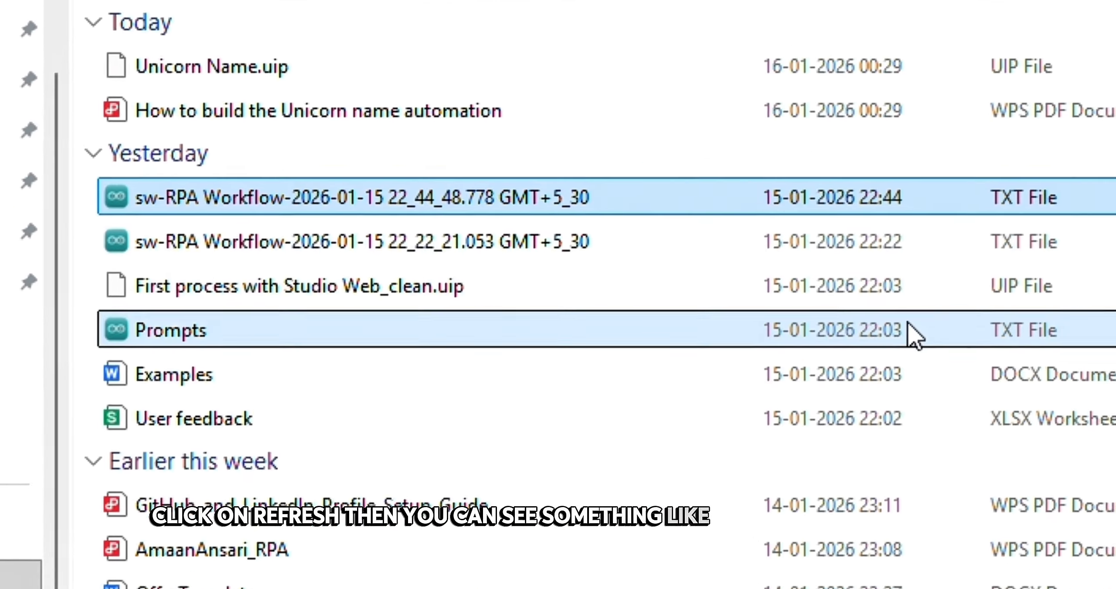
{"action": "right_click", "coordinate": [629, 299]}
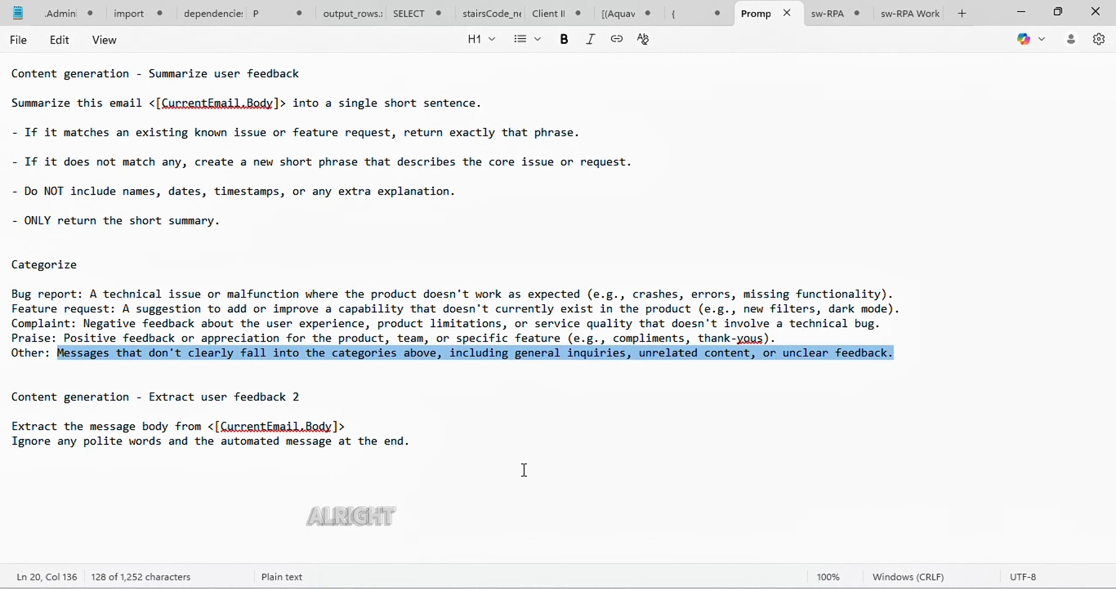
Review the Notepad prompts, highlighting the whole document and the CurrentEmail.Body placeholder
{"action": "left_click", "coordinate": [480, 395]}
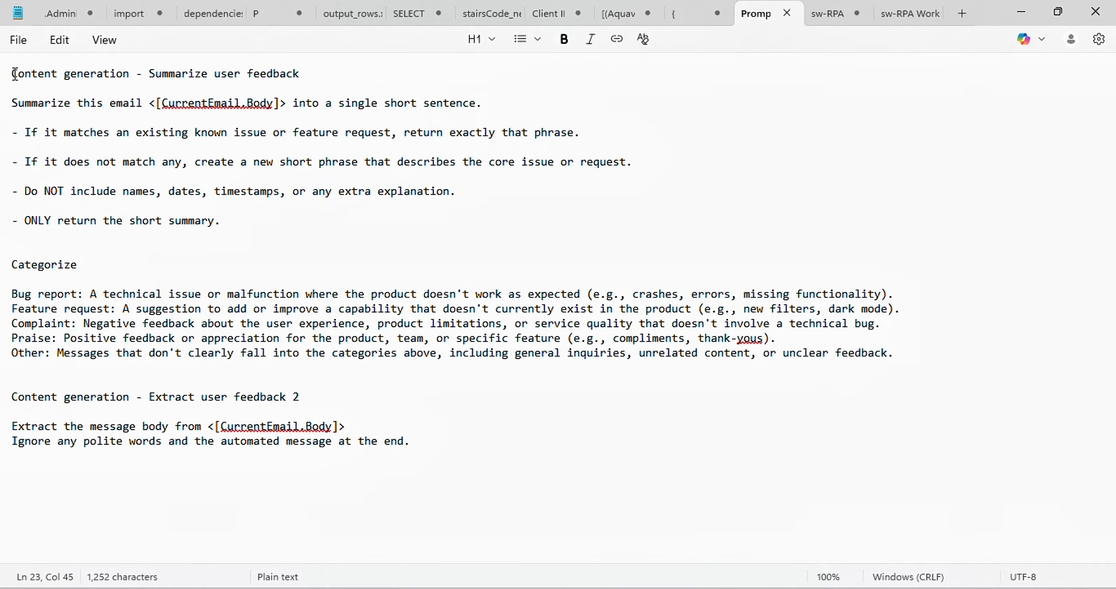
{"action": "left_click_drag", "start_coordinate": [14, 74], "coordinate": [411, 482]}
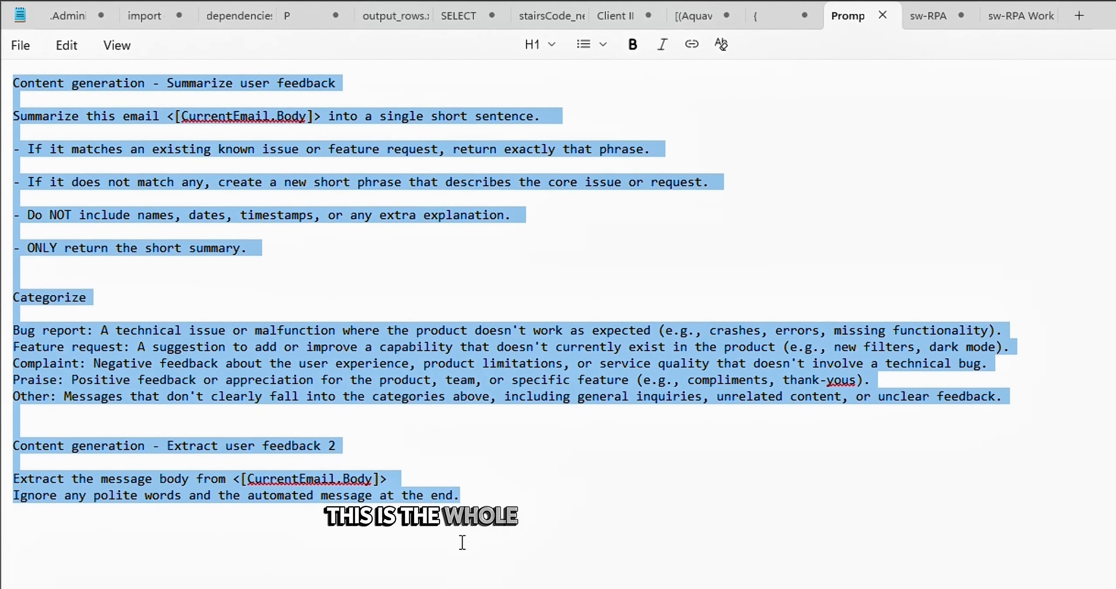
{"action": "left_click", "coordinate": [418, 462]}
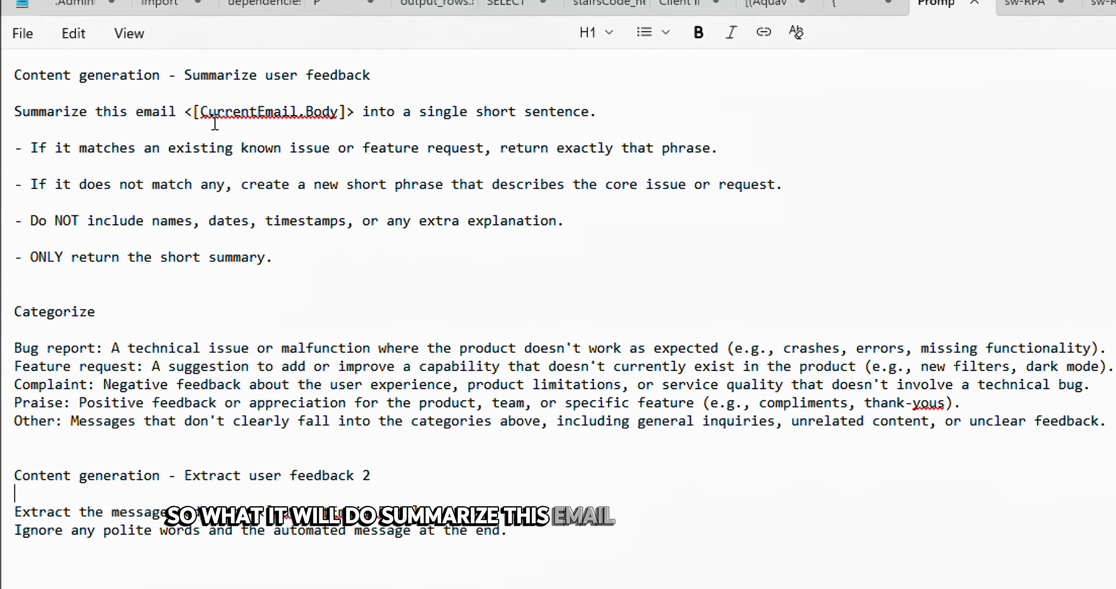
{"action": "left_click_drag", "start_coordinate": [200, 116], "coordinate": [375, 120]}
{"action": "left_click", "coordinate": [429, 127]}
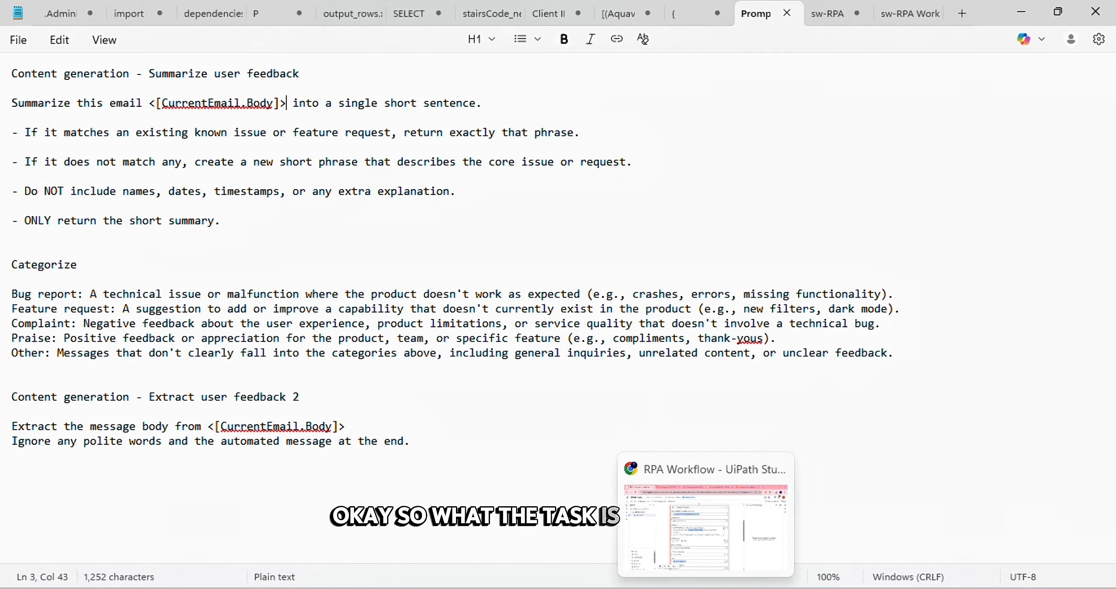
Glance at the new feedback email in Gmail, then return to the Notepad prompts
{"action": "left_click", "coordinate": [705, 587]}
{"action": "left_click", "coordinate": [415, 18]}
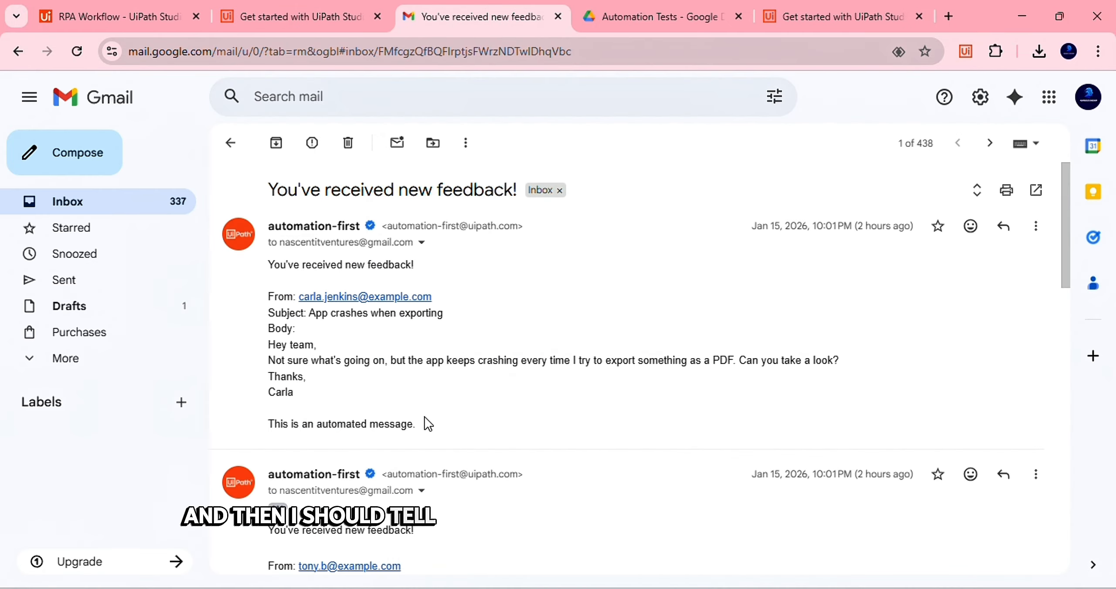
{"action": "left_click", "coordinate": [706, 587]}
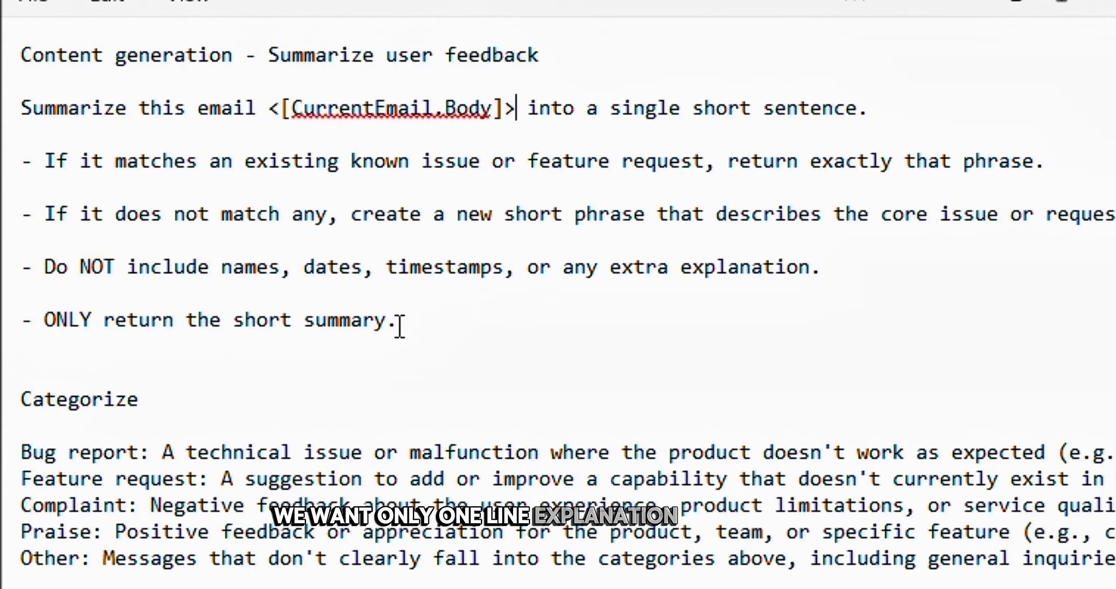
Review the Categorize category definitions block, then switch to the Gmail feedback message
{"action": "left_click_drag", "start_coordinate": [398, 321], "coordinate": [2, 359]}
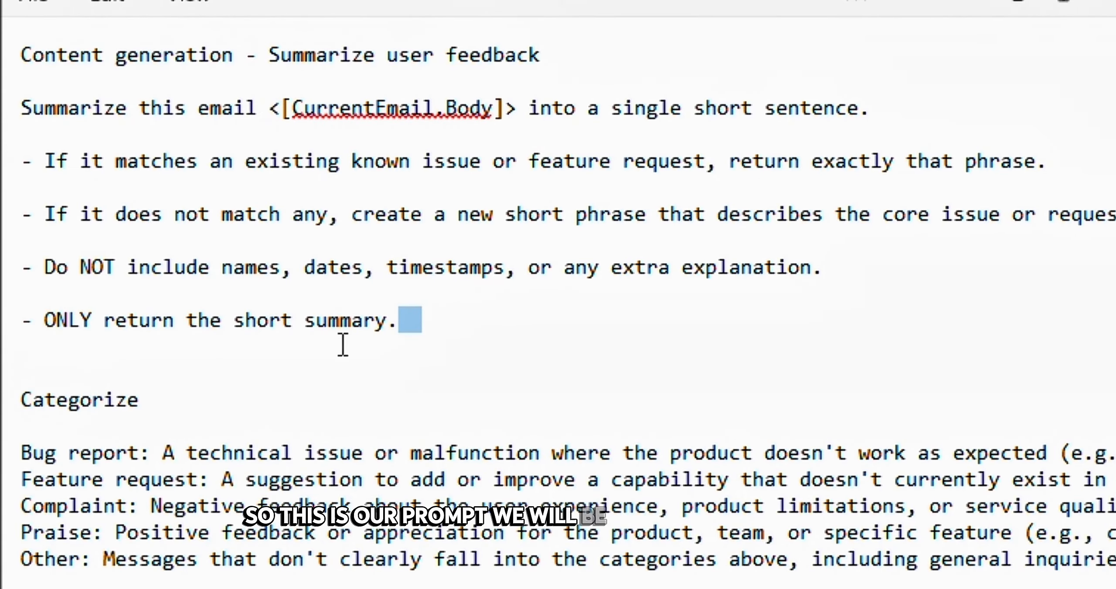
{"action": "left_click", "coordinate": [588, 398]}
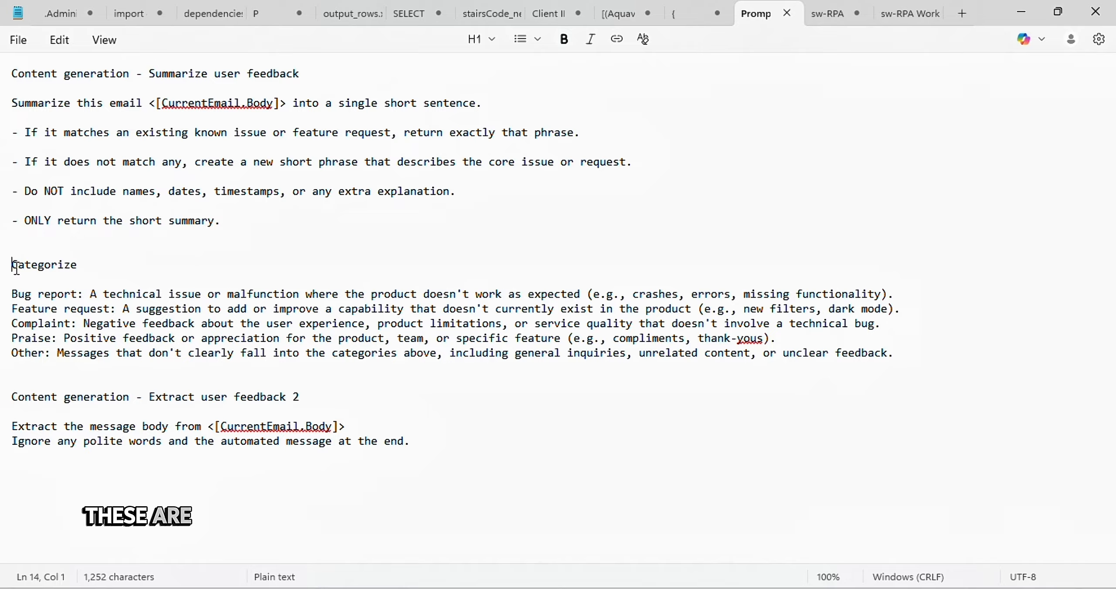
{"action": "left_click_drag", "start_coordinate": [12, 265], "coordinate": [130, 353]}
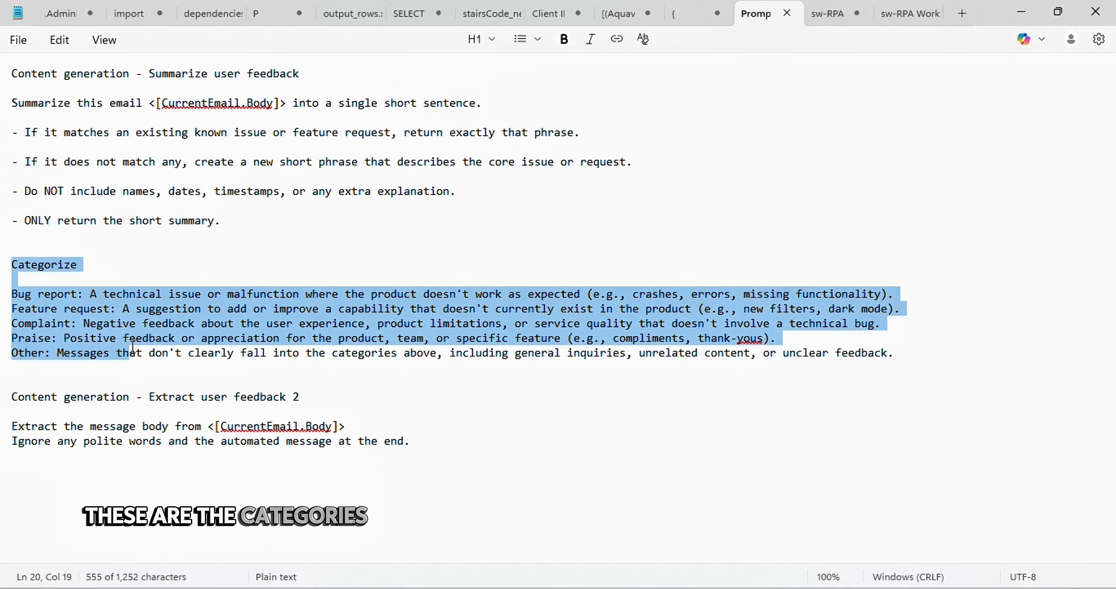
{"action": "left_click", "coordinate": [383, 366]}
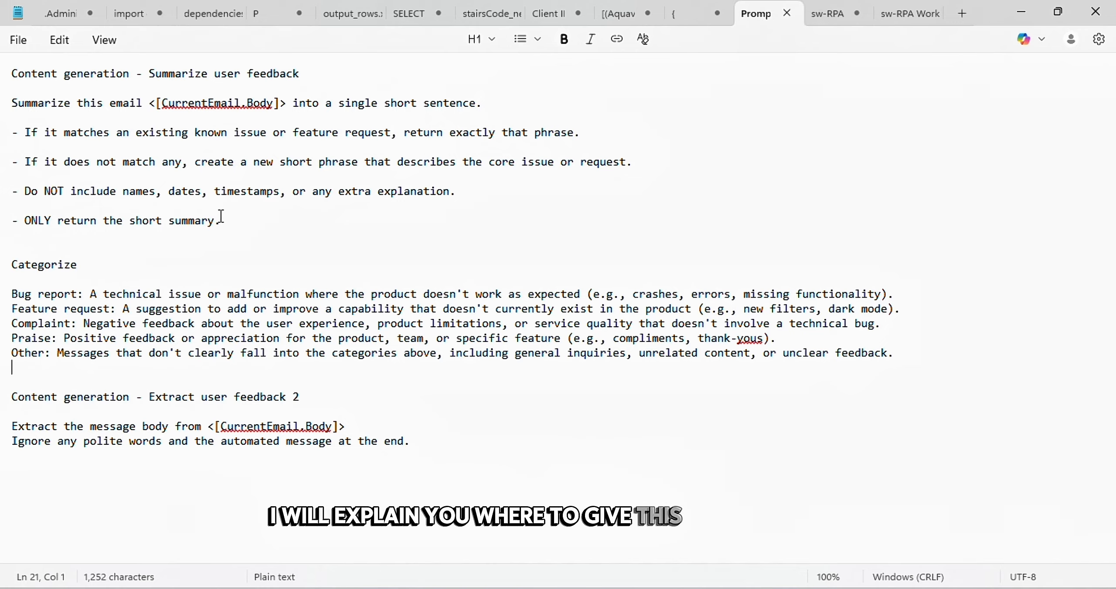
{"action": "key", "text": "alt+Tab"}
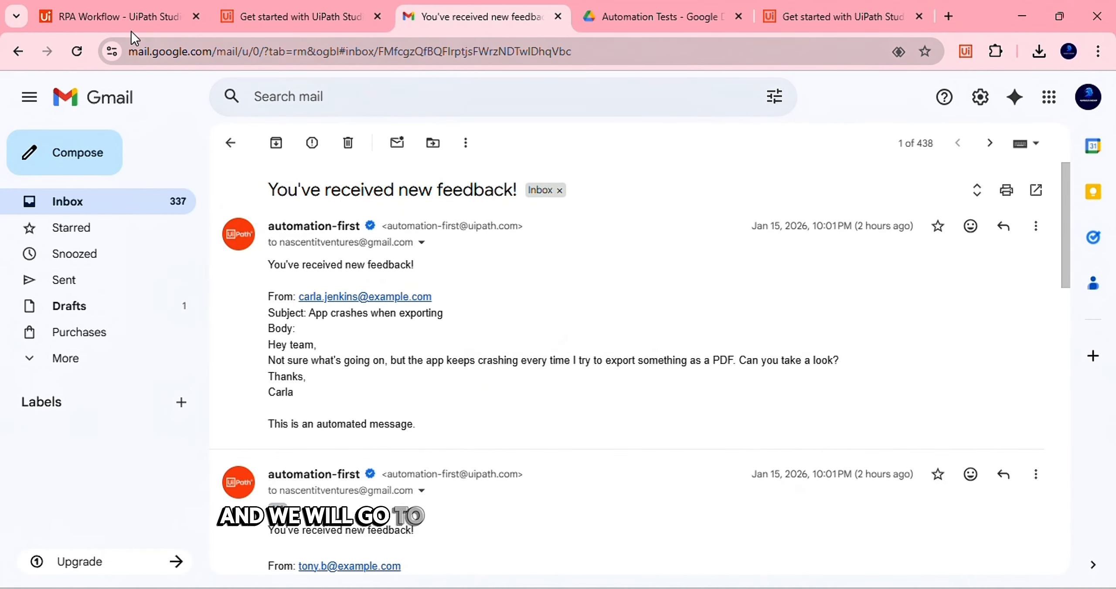
Open the Content Generation Prompt field in the Text builder
{"action": "left_click", "coordinate": [118, 17]}
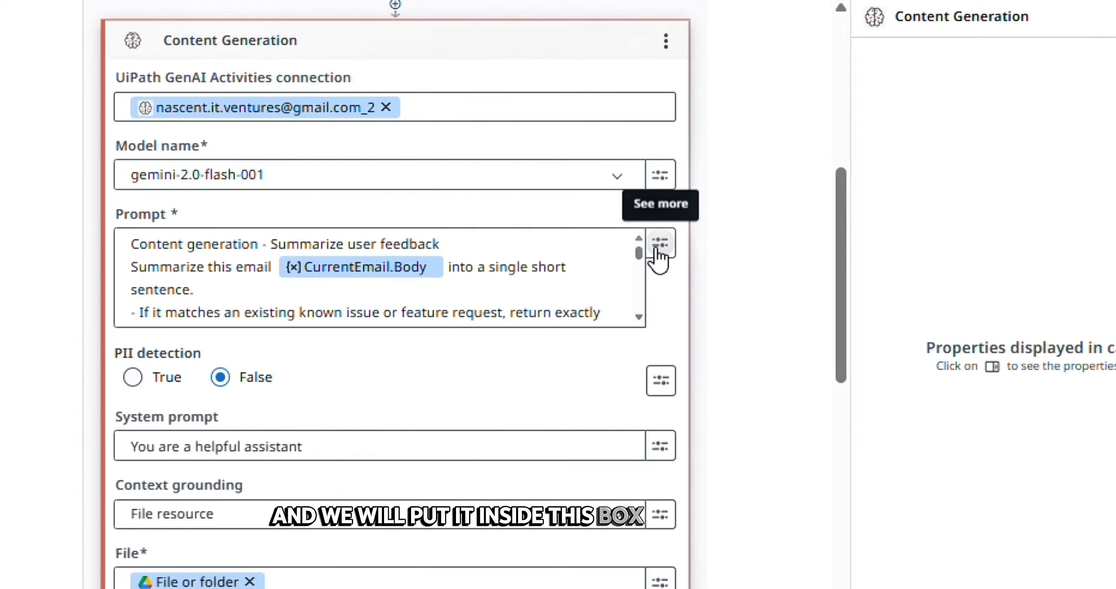
{"action": "left_click", "coordinate": [693, 294]}
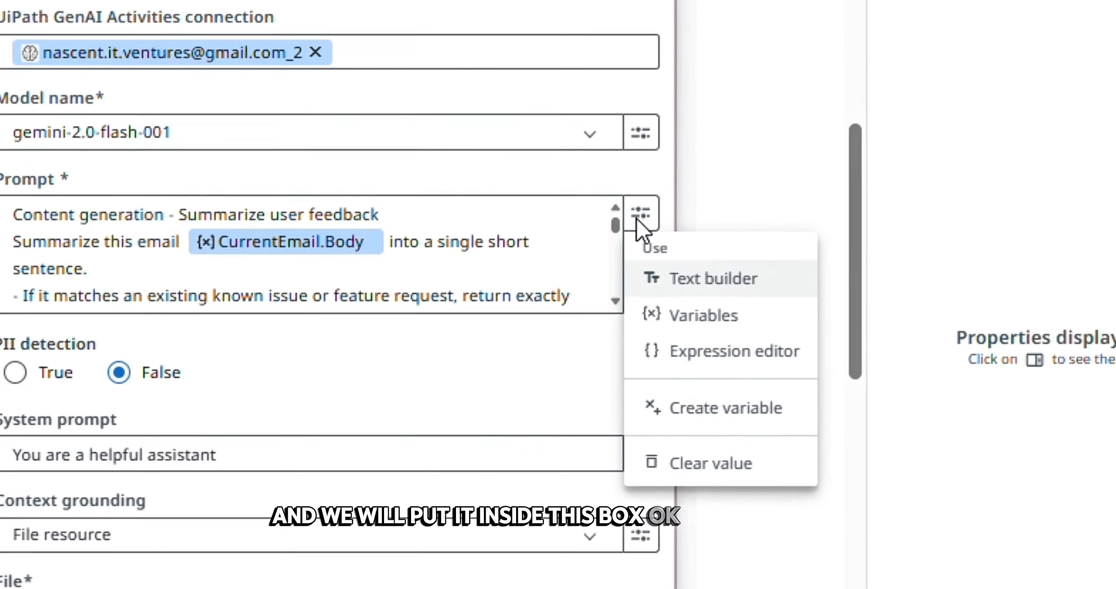
{"action": "left_click", "coordinate": [710, 264]}
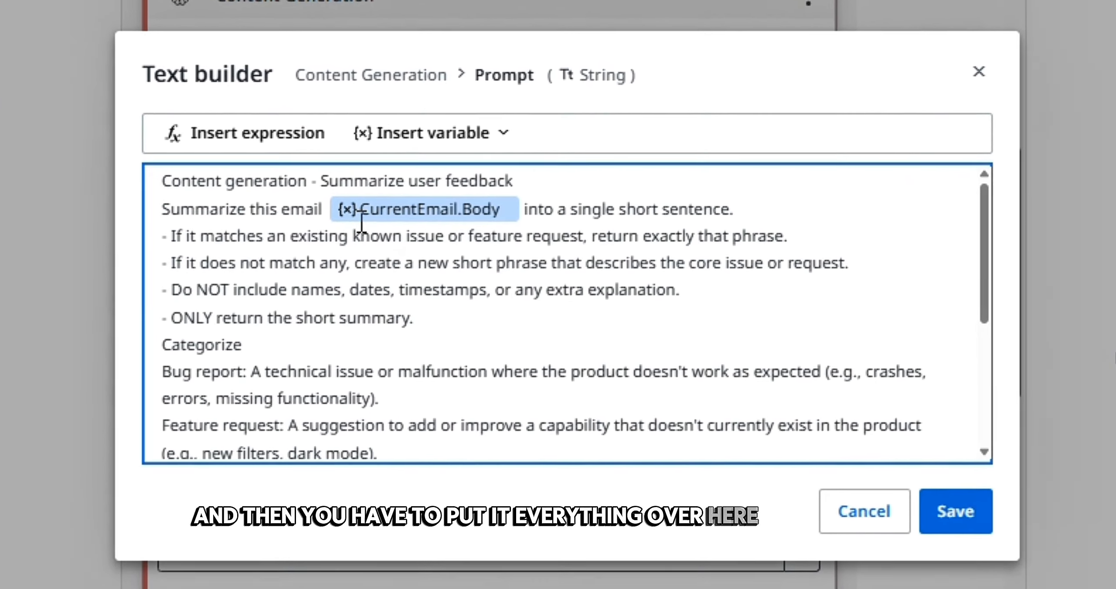
Compare against the Notepad prompt and place the cursor right after the CurrentEmail.Body chip
{"action": "left_click", "coordinate": [501, 226]}
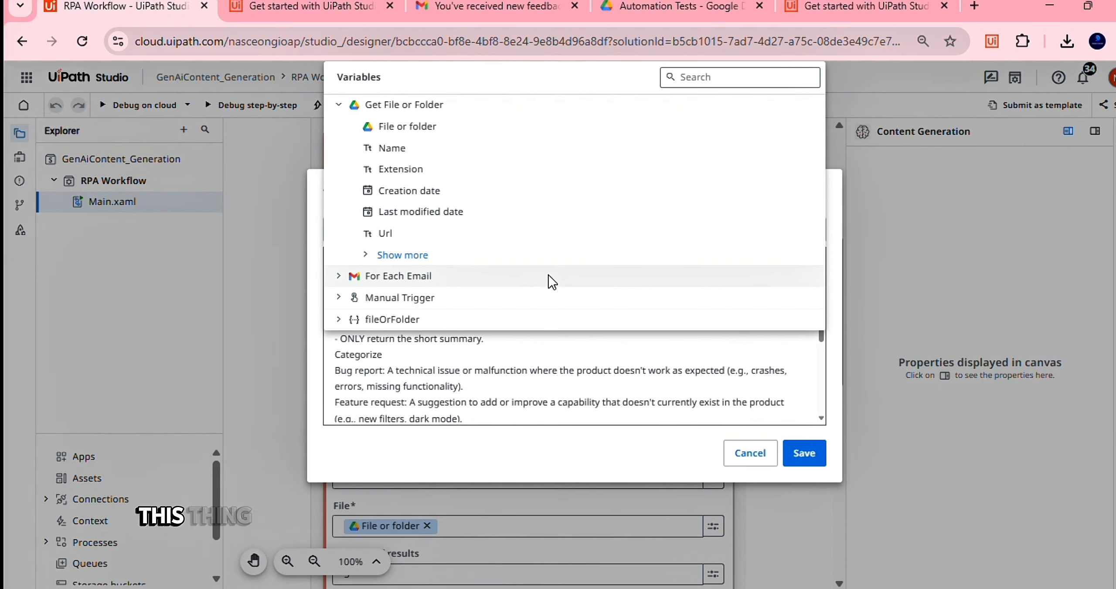
{"action": "key", "text": "alt+Tab"}
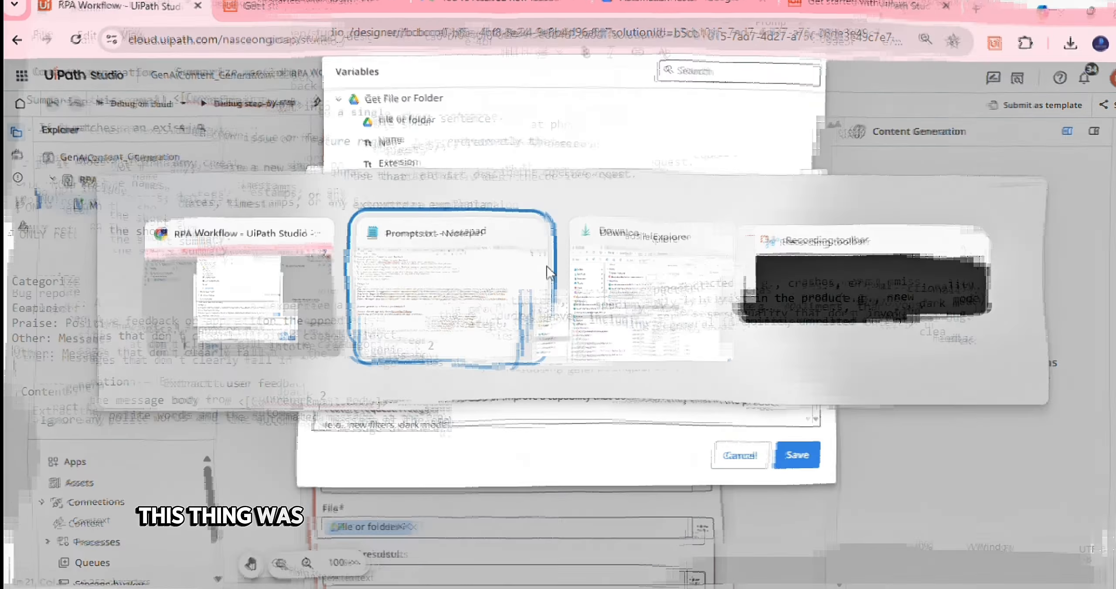
{"action": "key", "text": "alt+Tab"}
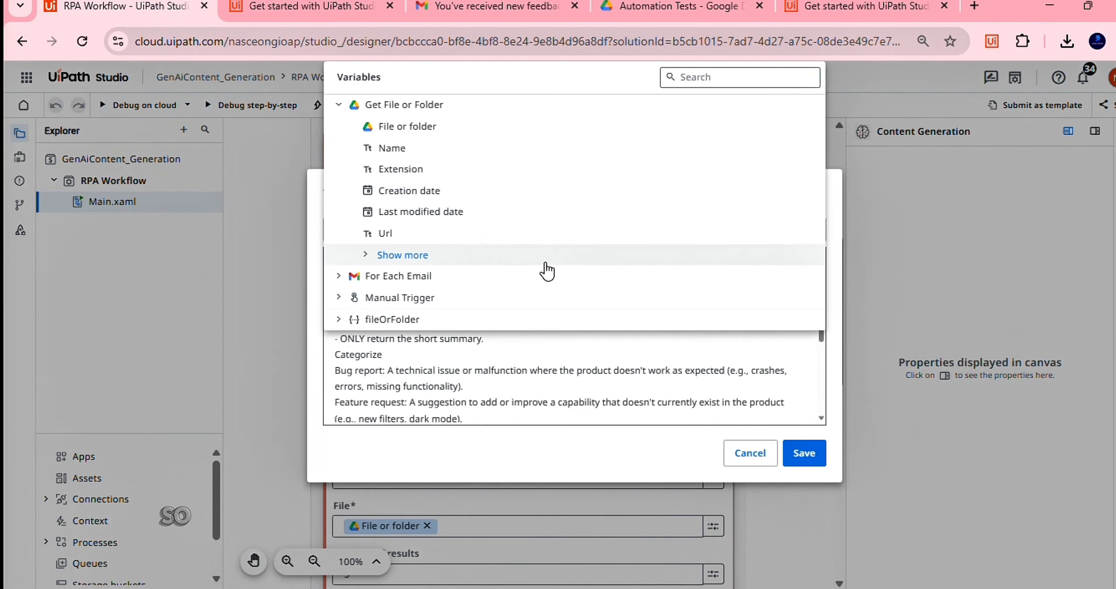
{"action": "left_click", "coordinate": [634, 363]}
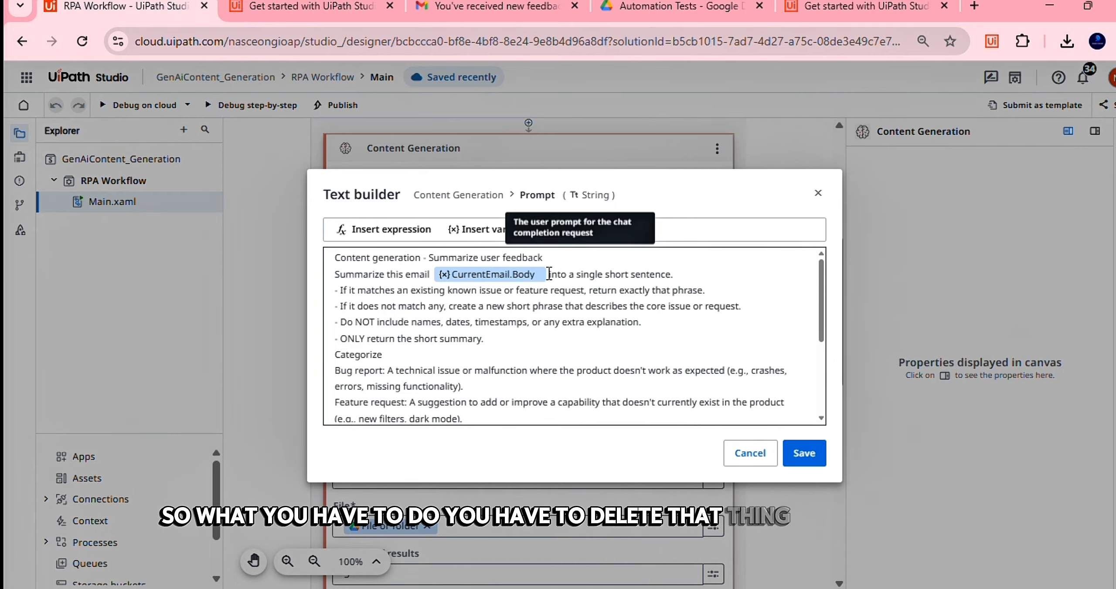
{"action": "left_click", "coordinate": [549, 275]}
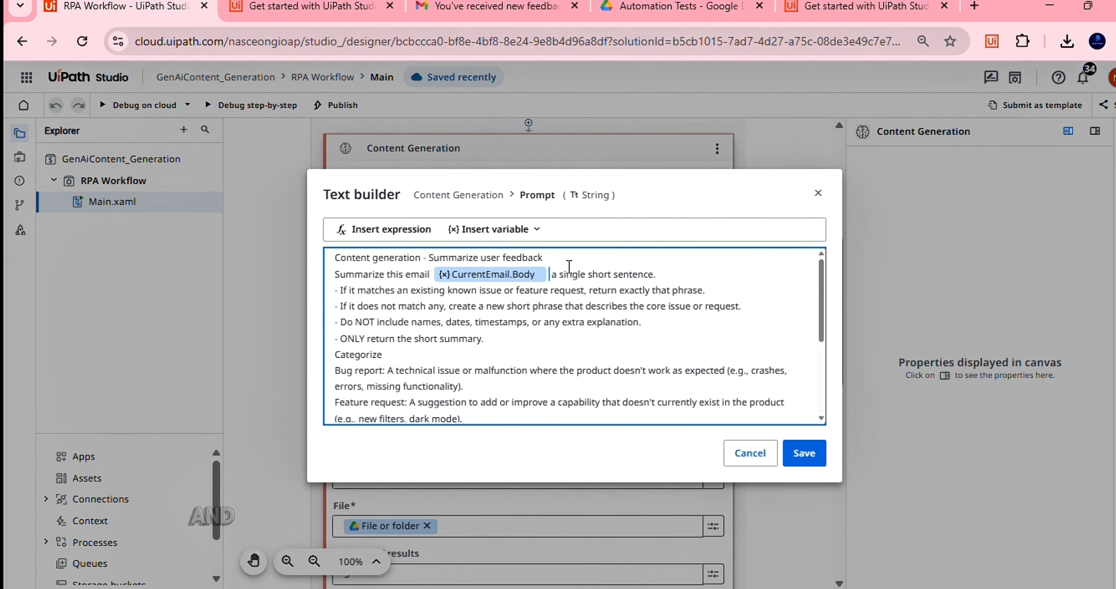
Insert the For Each Email > Body variable, then delete the duplicate CurrentEmail.Body chip
{"action": "left_click", "coordinate": [491, 229]}
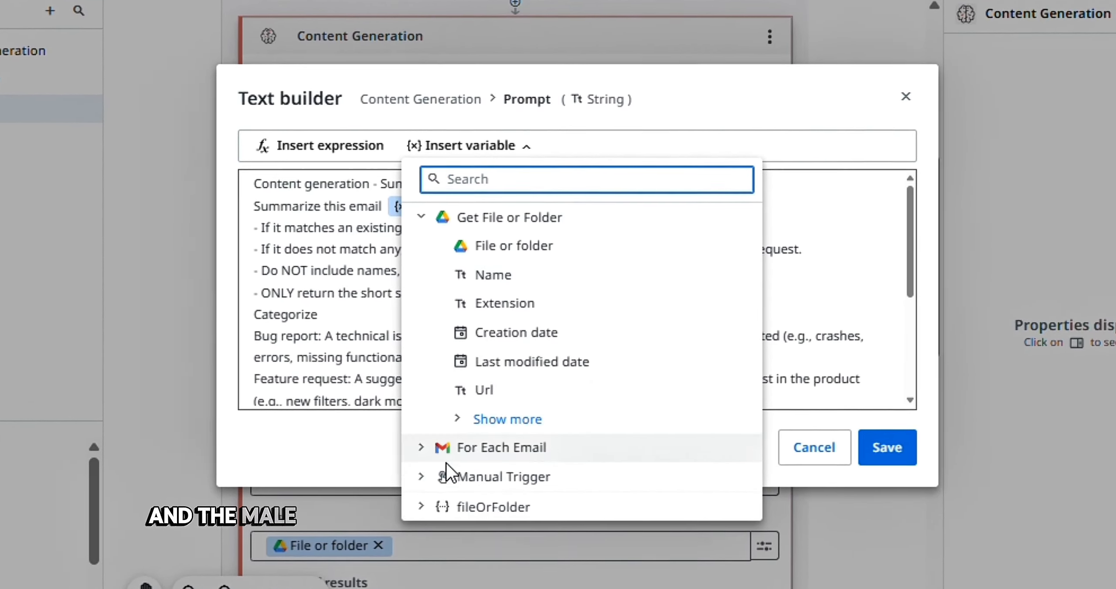
{"action": "left_click", "coordinate": [422, 450]}
{"action": "scroll", "coordinate": [466, 473], "scroll_direction": "down", "scroll_amount": 2}
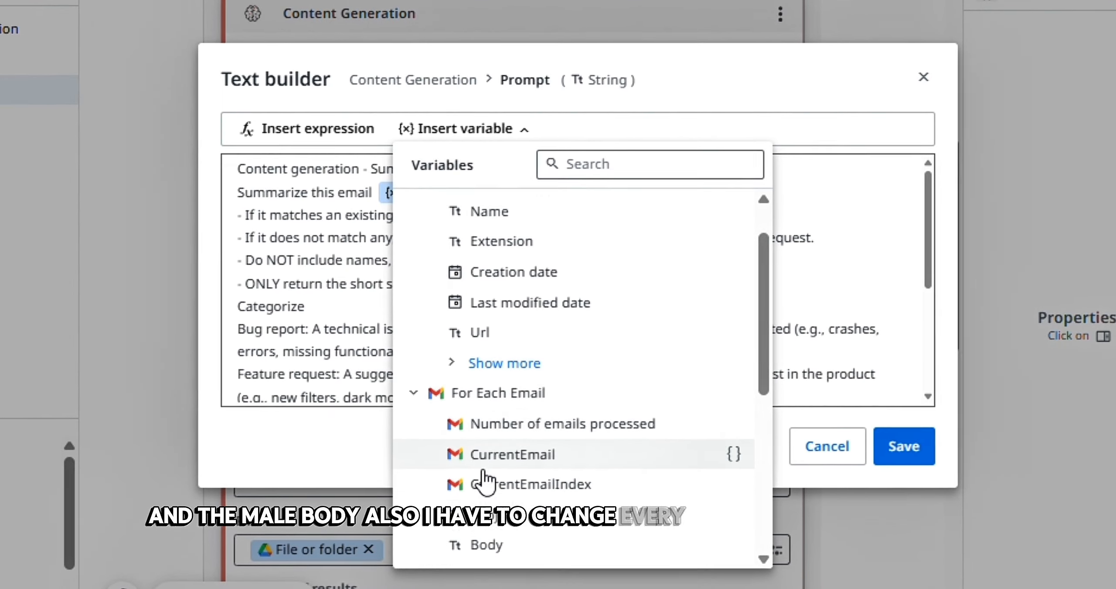
{"action": "scroll", "coordinate": [483, 475], "scroll_direction": "down", "scroll_amount": 1}
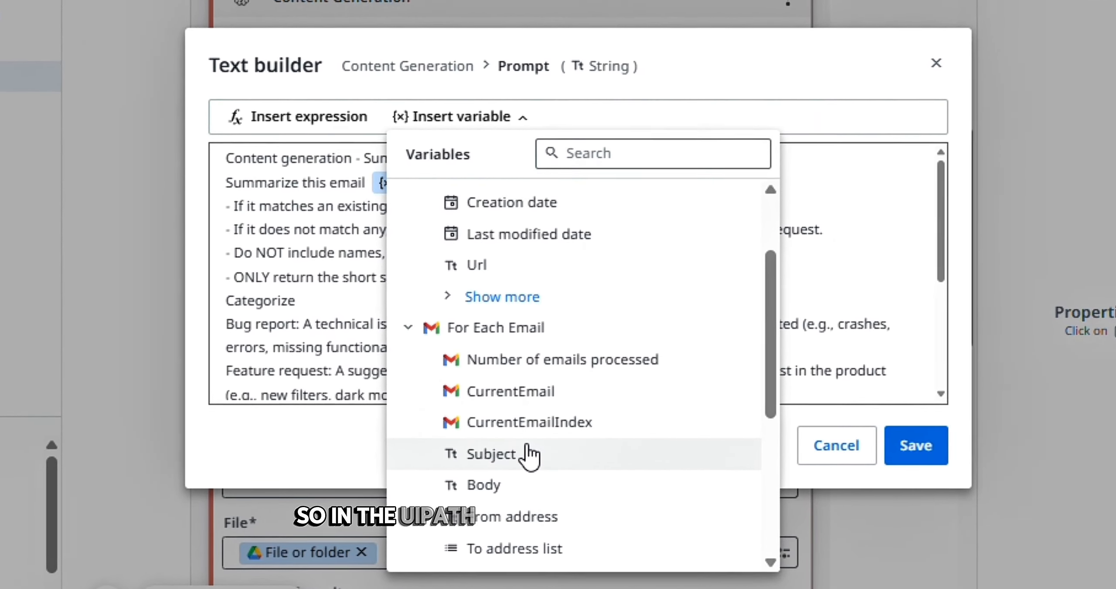
{"action": "scroll", "coordinate": [529, 455], "scroll_direction": "down", "scroll_amount": 1}
{"action": "scroll", "coordinate": [528, 455], "scroll_direction": "down", "scroll_amount": 1}
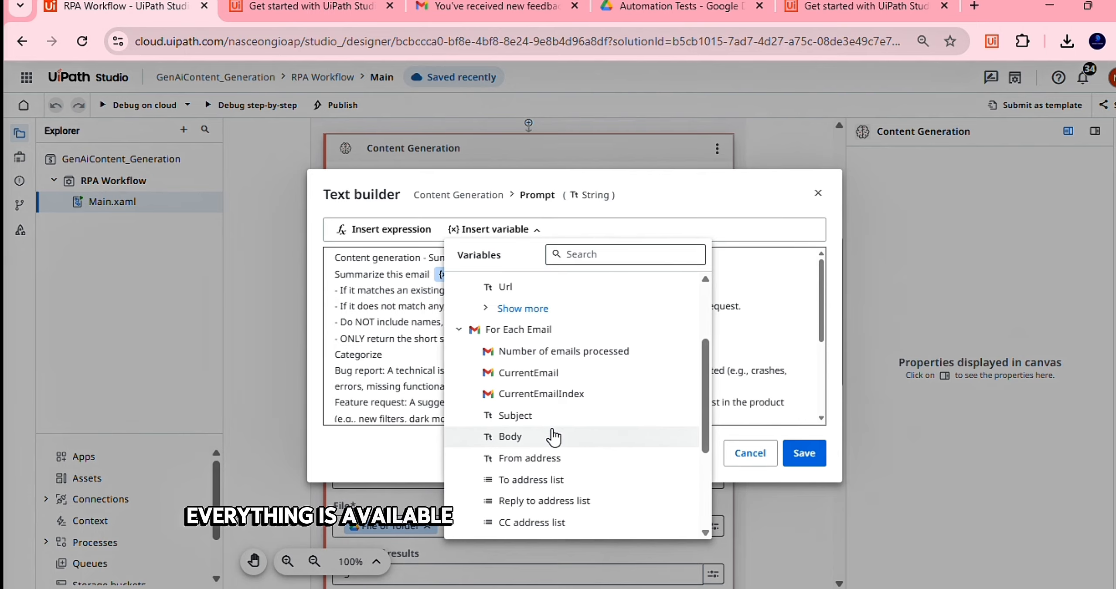
{"action": "left_click", "coordinate": [526, 435]}
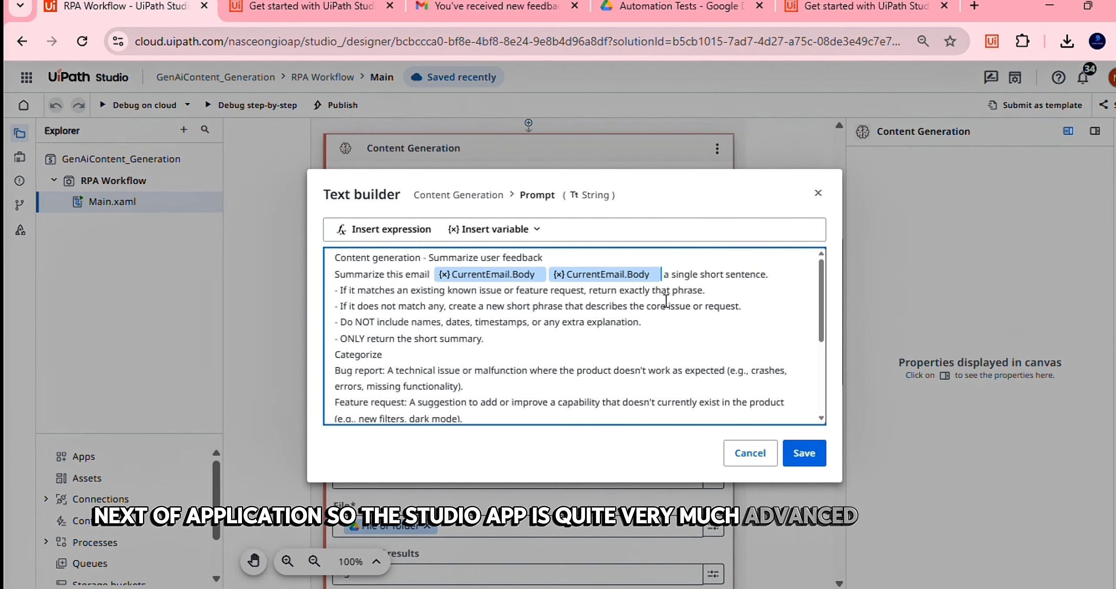
{"action": "key", "text": "BackSpace"}
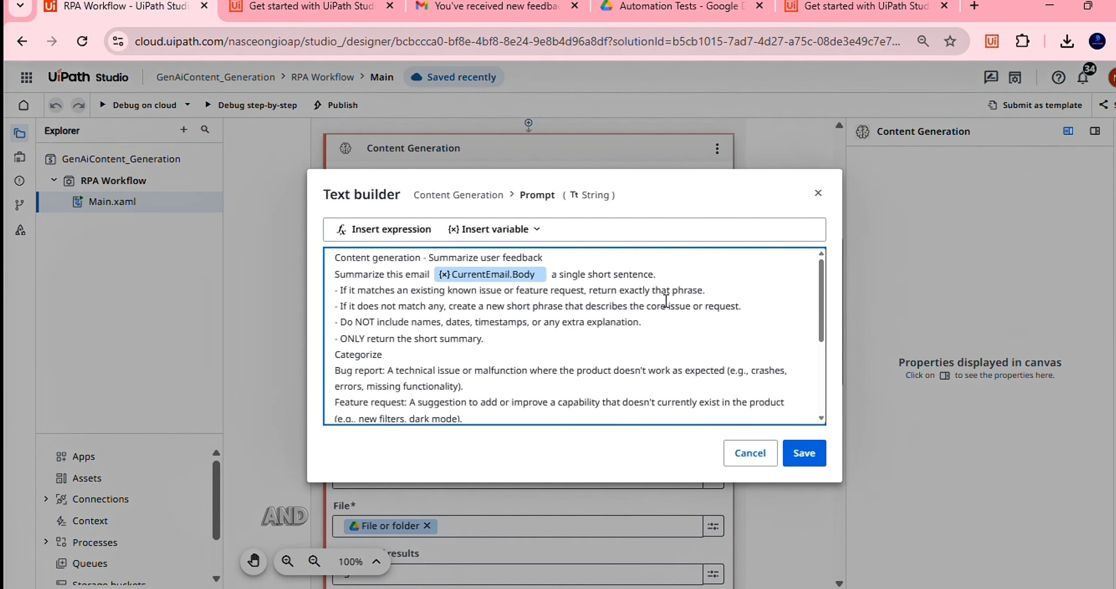
Check the original prompt in Notepad and type 'into' after the CurrentEmail.Body chip
{"action": "scroll", "coordinate": [666, 301], "scroll_direction": "down", "scroll_amount": 5}
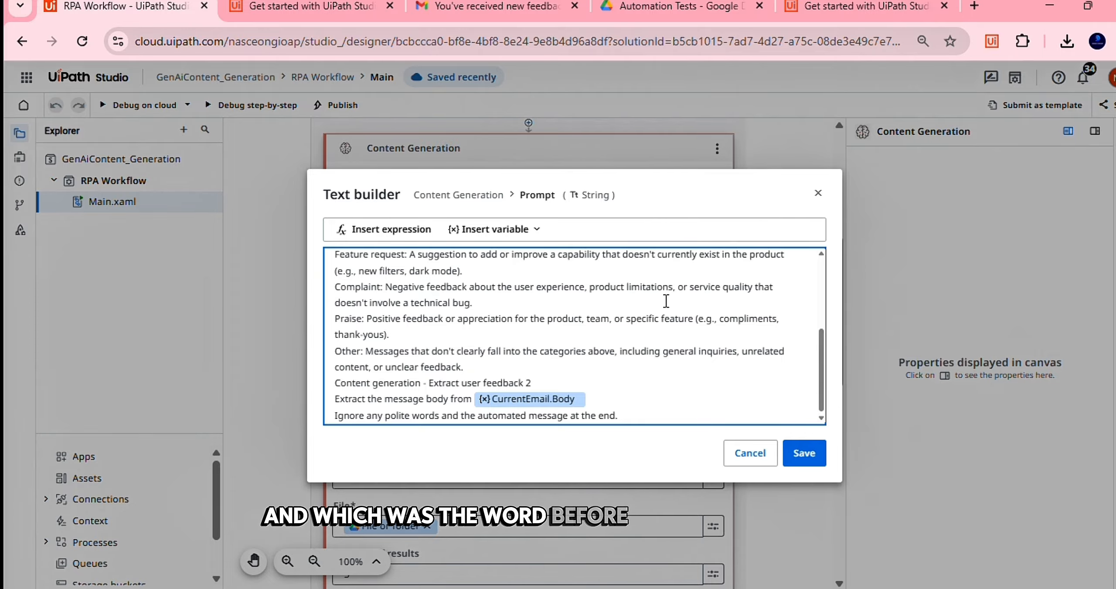
{"action": "scroll", "coordinate": [666, 300], "scroll_direction": "up", "scroll_amount": 3}
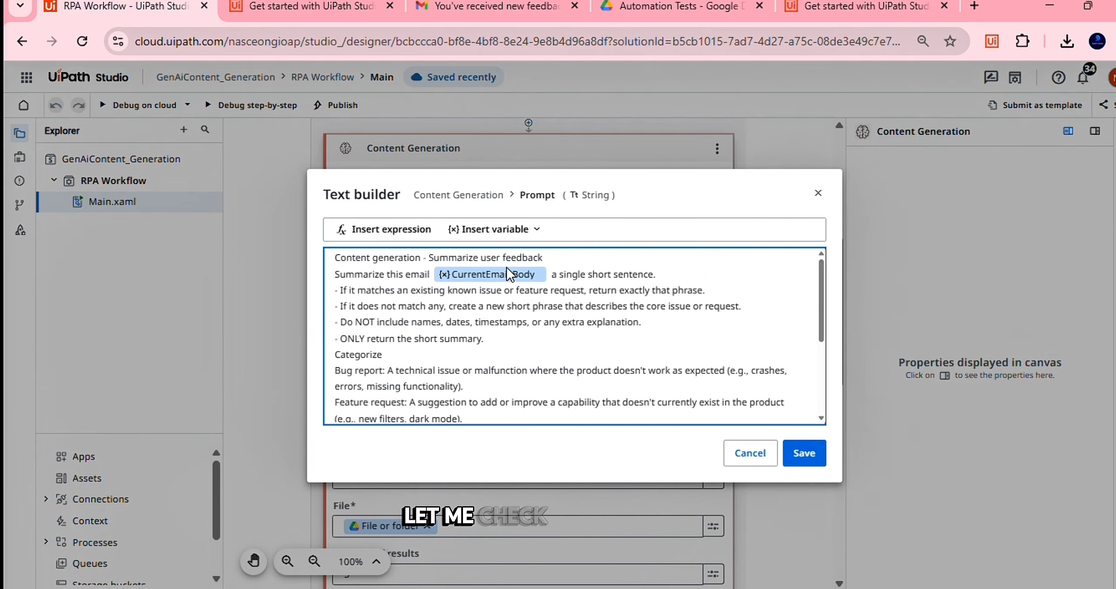
{"action": "key", "text": "alt+Tab"}
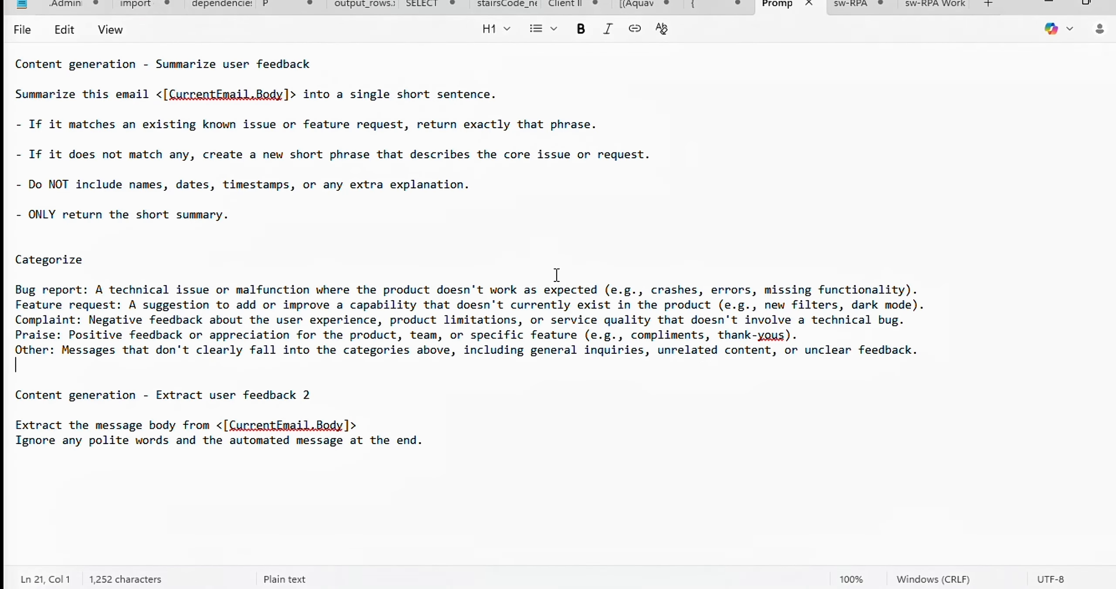
{"action": "key", "text": "alt+Tab"}
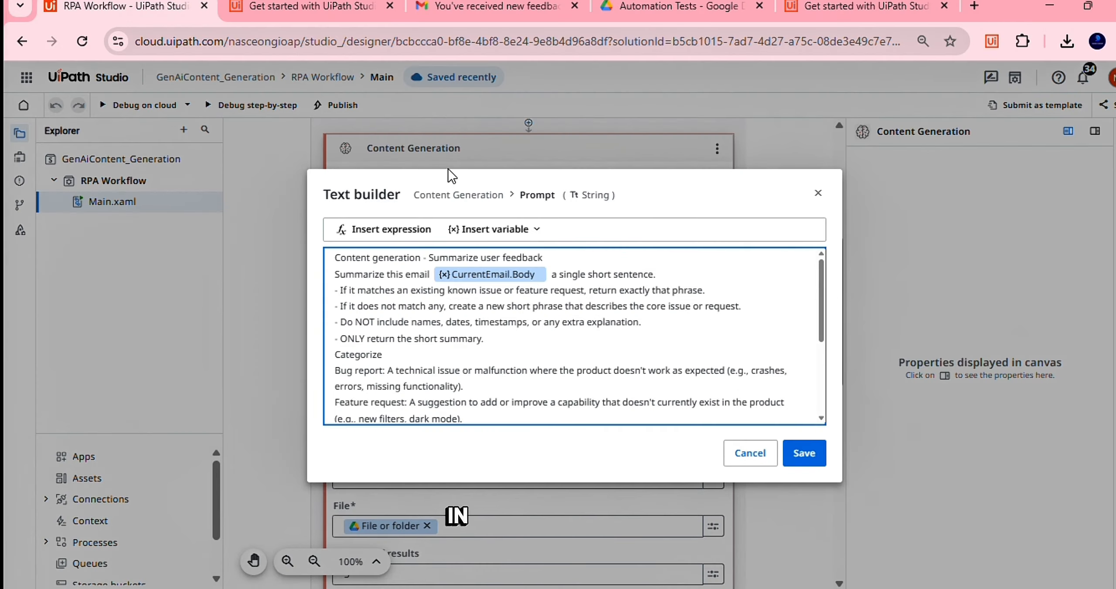
{"action": "type", "text": "into"}
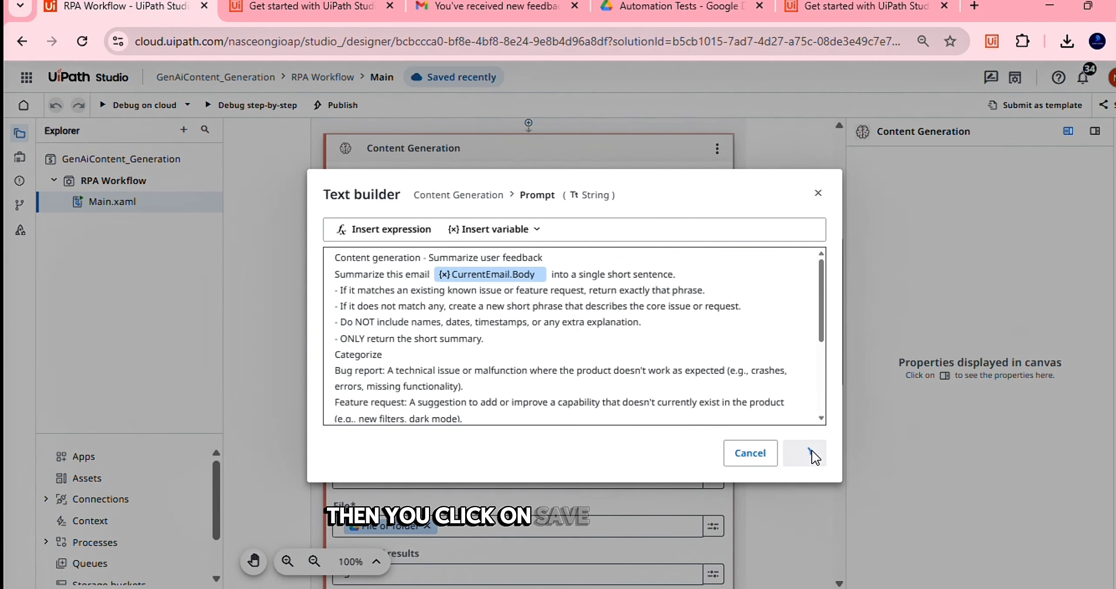
Scroll down the canvas to review the Content Generation activity's updated Prompt field
{"action": "scroll", "coordinate": [606, 394], "scroll_direction": "down", "scroll_amount": 4}
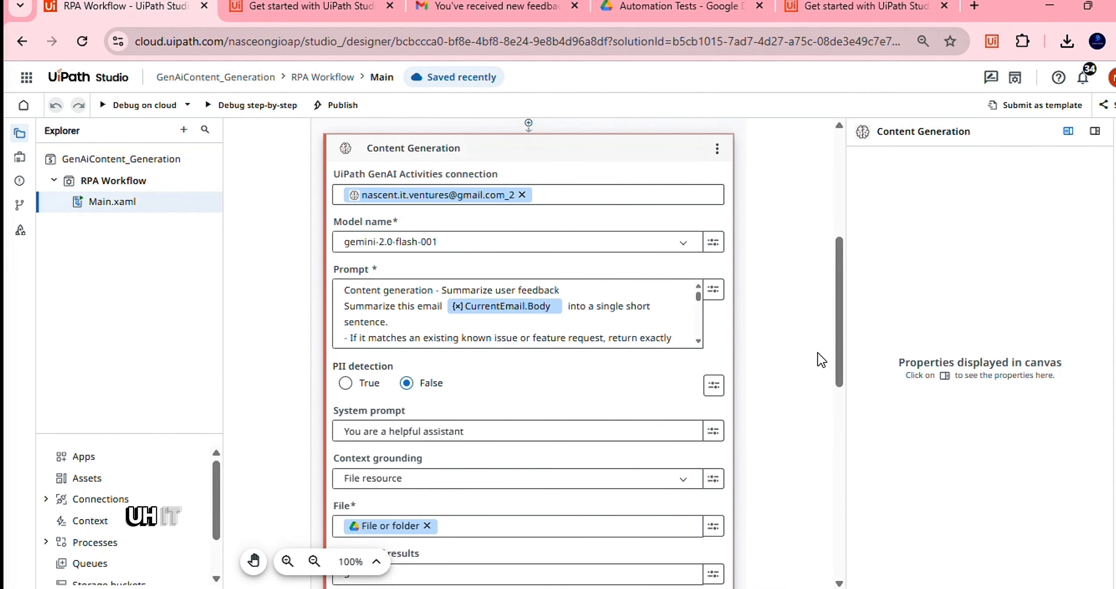
{"action": "scroll", "coordinate": [762, 340], "scroll_direction": "down", "scroll_amount": 2}
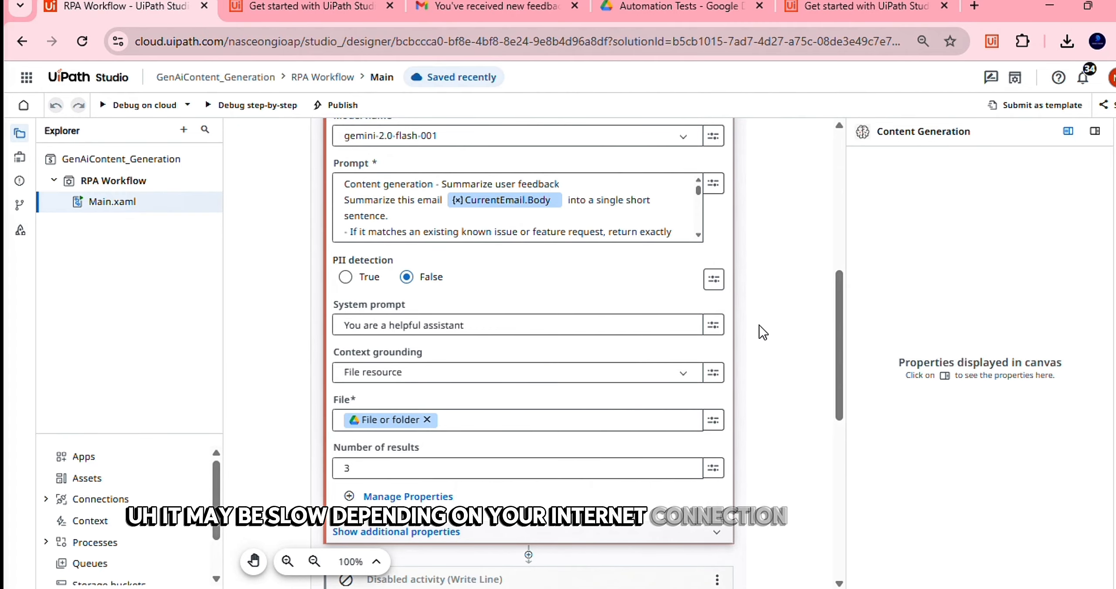
{"action": "scroll", "coordinate": [490, 262], "scroll_direction": "down", "scroll_amount": 1}
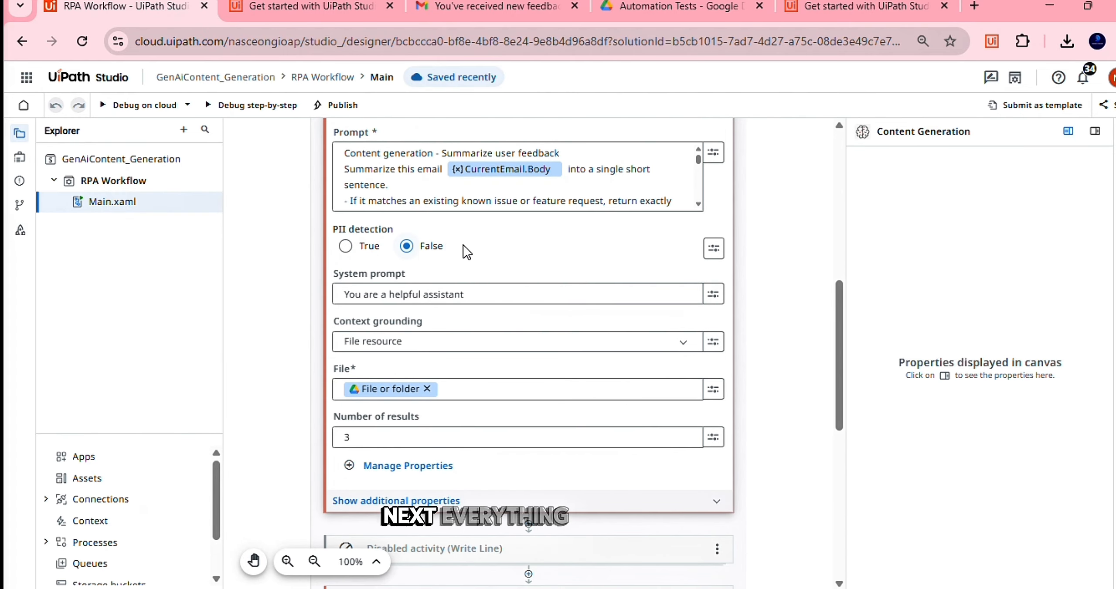
{"action": "scroll", "coordinate": [508, 254], "scroll_direction": "down", "scroll_amount": 1}
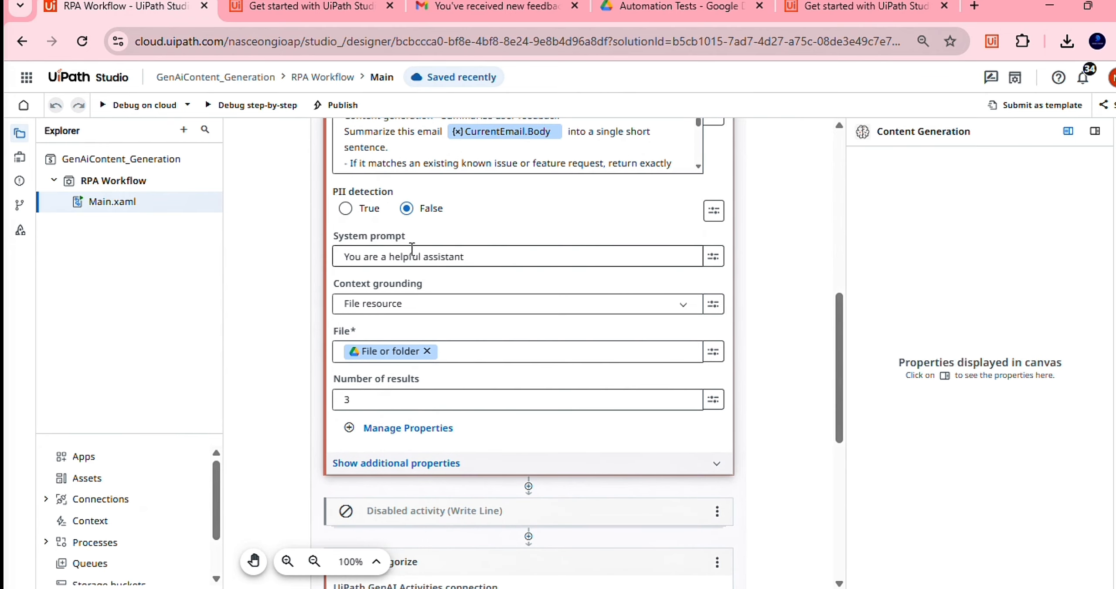
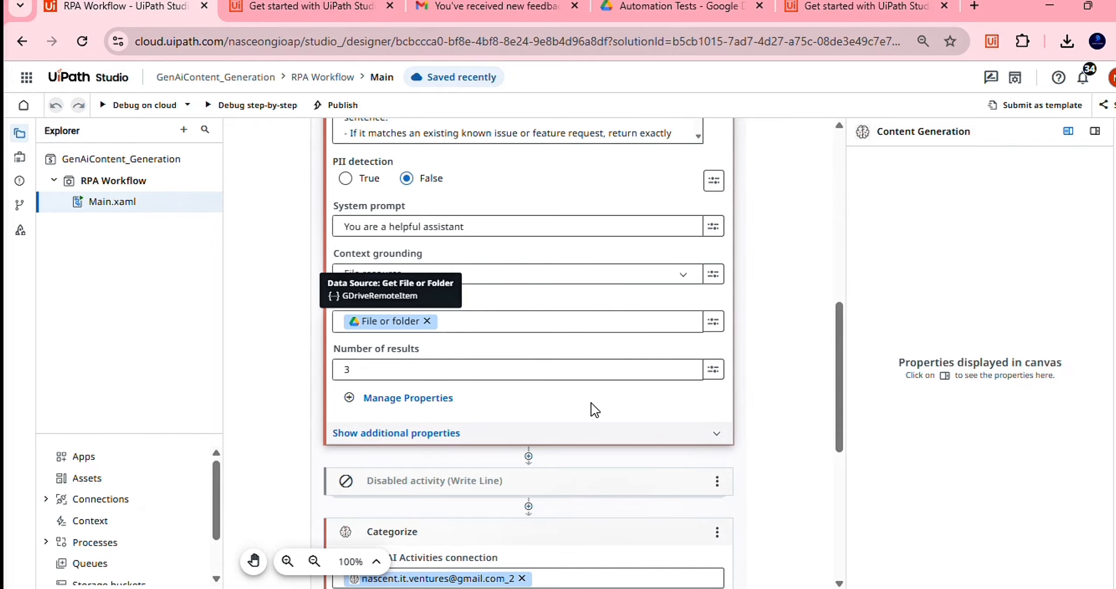
Scroll down to the disabled activity card and expand it to reveal the nested Write Line
{"action": "scroll", "coordinate": [553, 384], "scroll_direction": "down", "scroll_amount": 3}
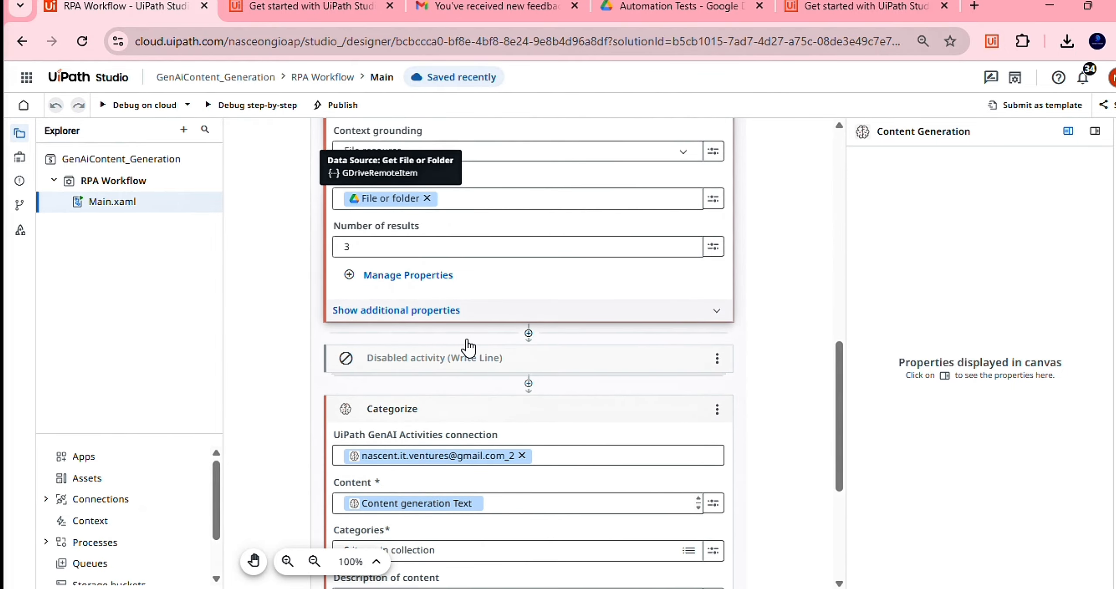
{"action": "scroll", "coordinate": [746, 339], "scroll_direction": "down", "scroll_amount": 3}
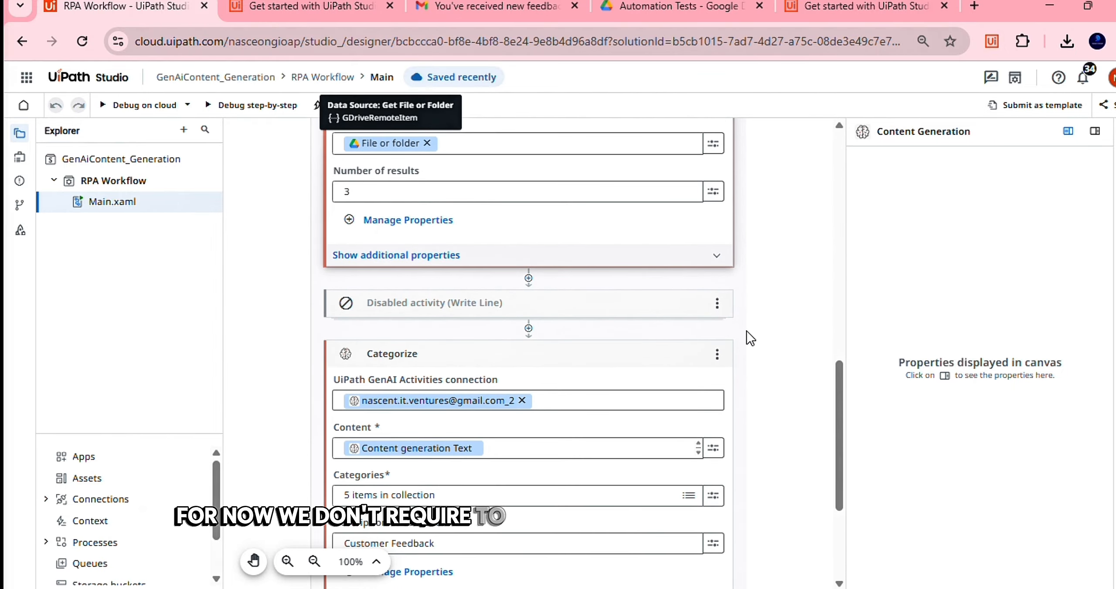
{"action": "scroll", "coordinate": [746, 338], "scroll_direction": "down", "scroll_amount": 1}
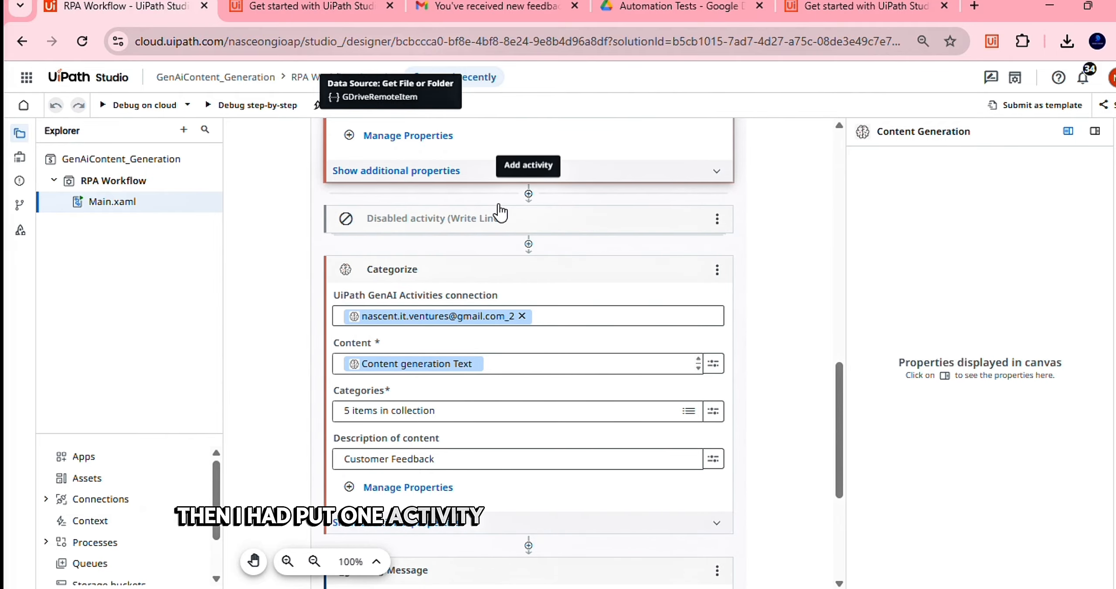
{"action": "left_click", "coordinate": [499, 216]}
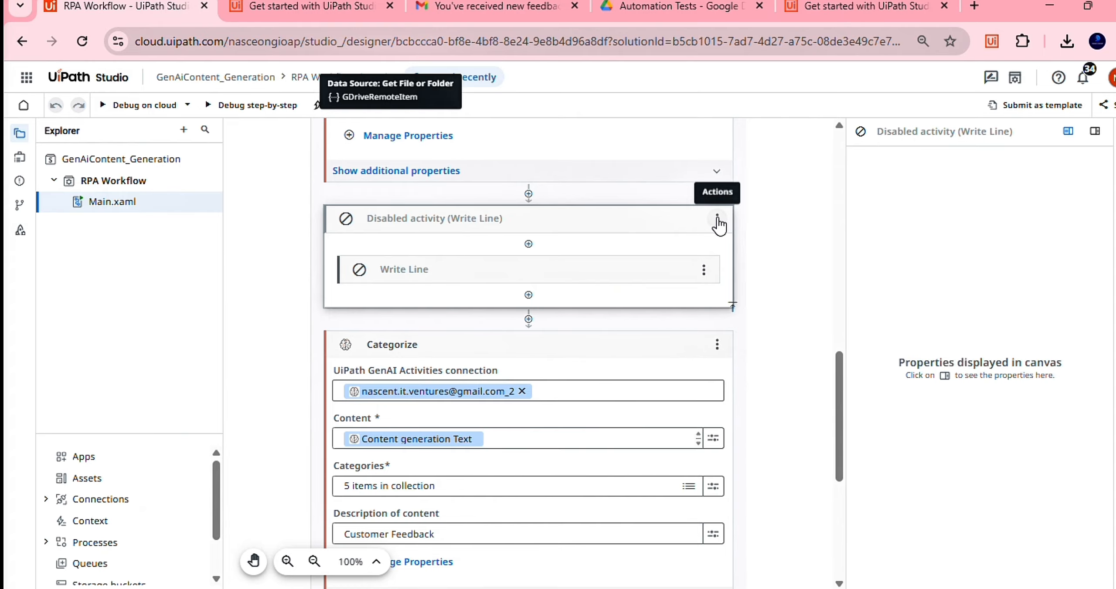
Enable the Write Line activity again, expand it, and bring up variables for its Text field
{"action": "left_click", "coordinate": [717, 218]}
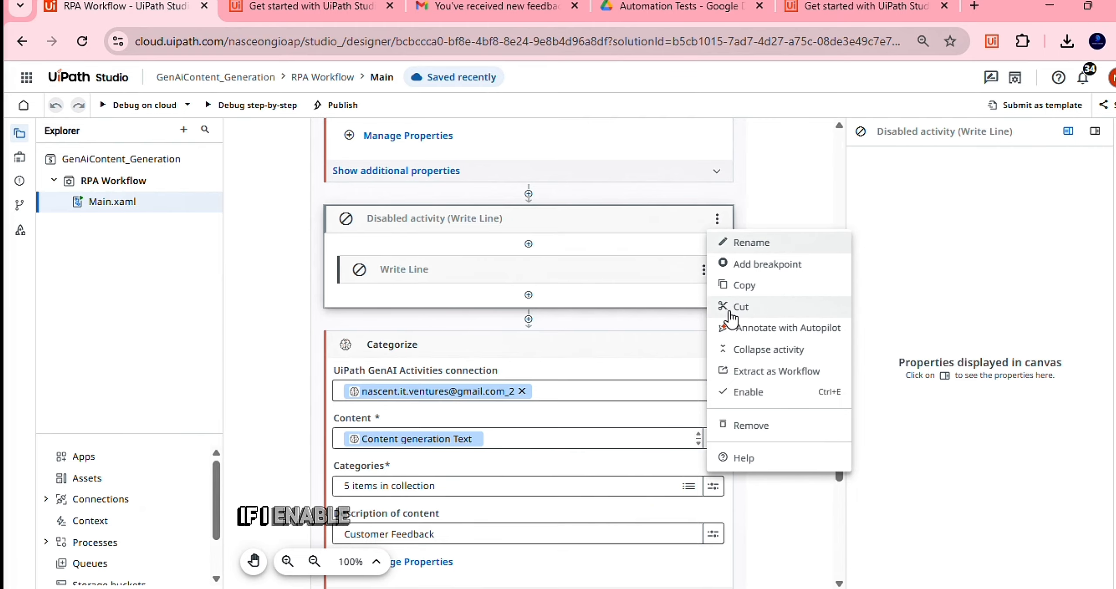
{"action": "left_click", "coordinate": [730, 398]}
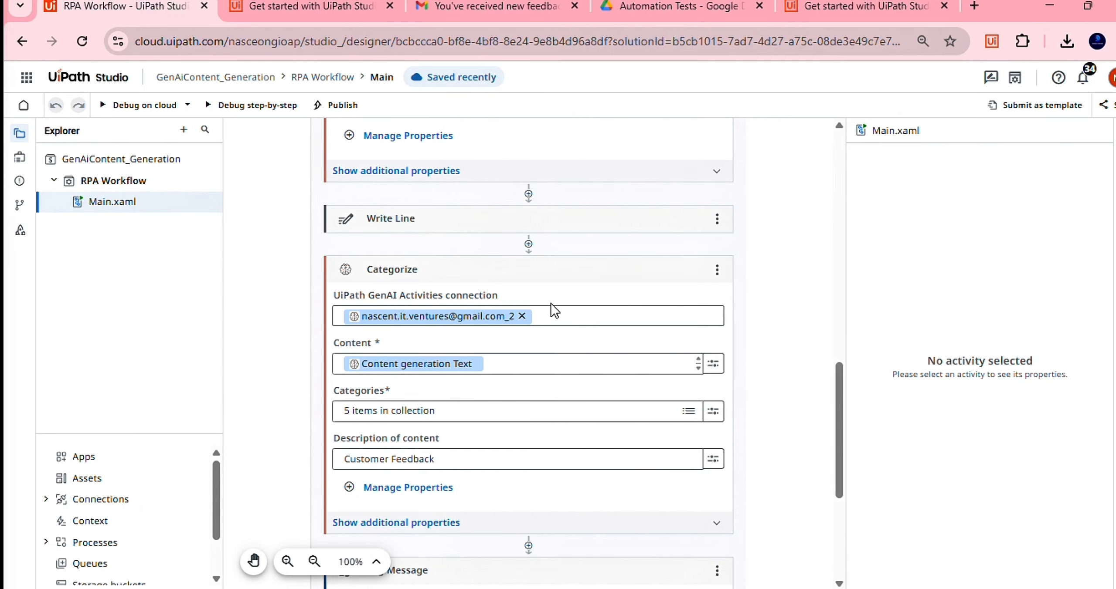
{"action": "left_click", "coordinate": [567, 205]}
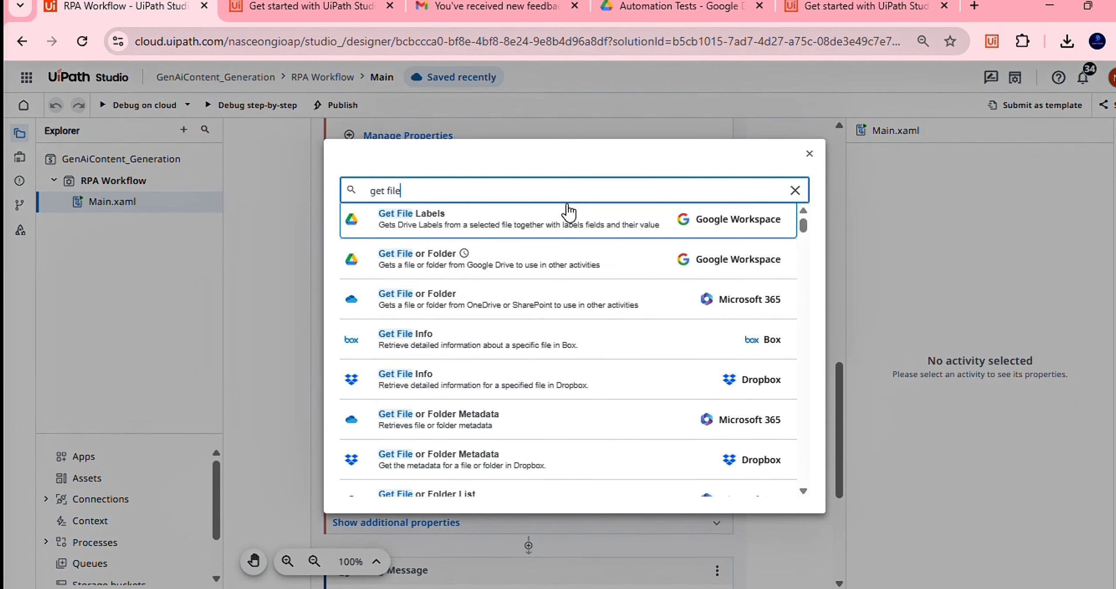
{"action": "left_click", "coordinate": [840, 216]}
{"action": "left_click", "coordinate": [519, 218]}
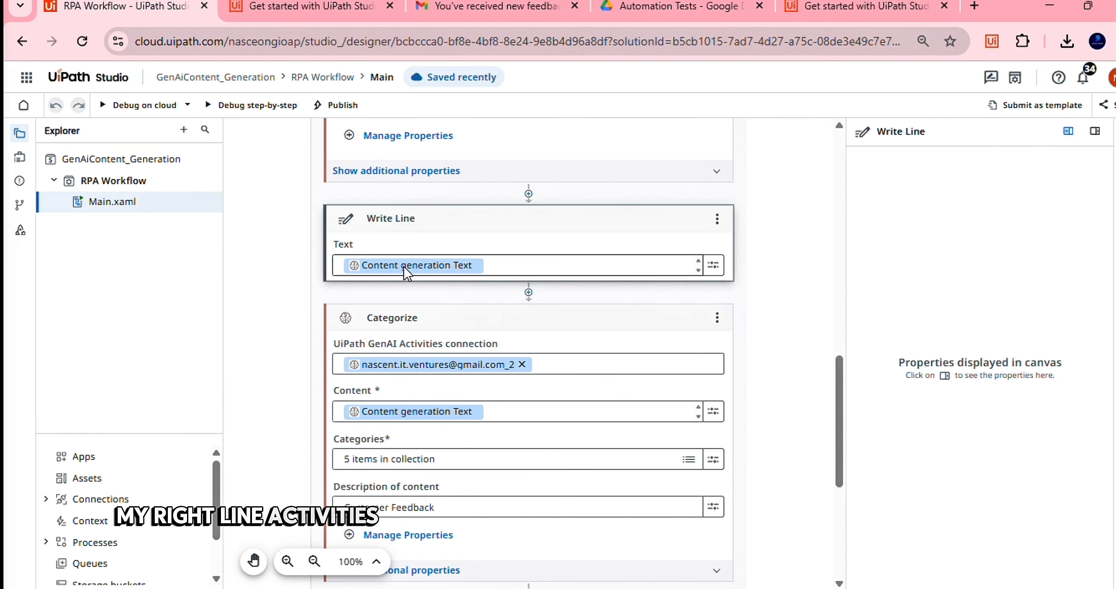
{"action": "left_click", "coordinate": [509, 268]}
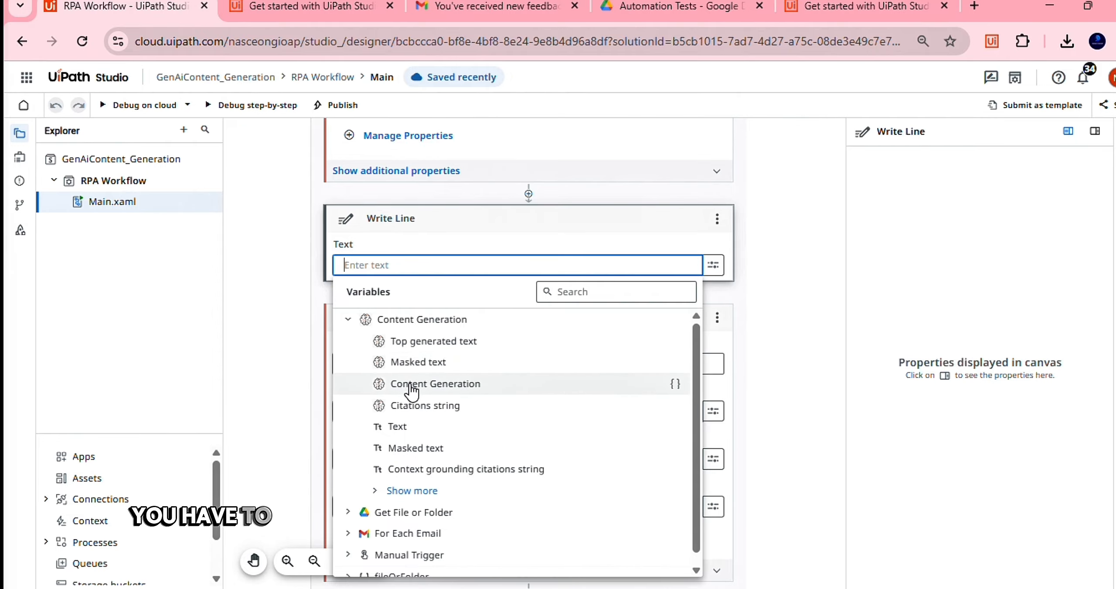
Set Write Line's Text to the Content generation Text variable and review the Content Generation activity
{"action": "left_click", "coordinate": [432, 427]}
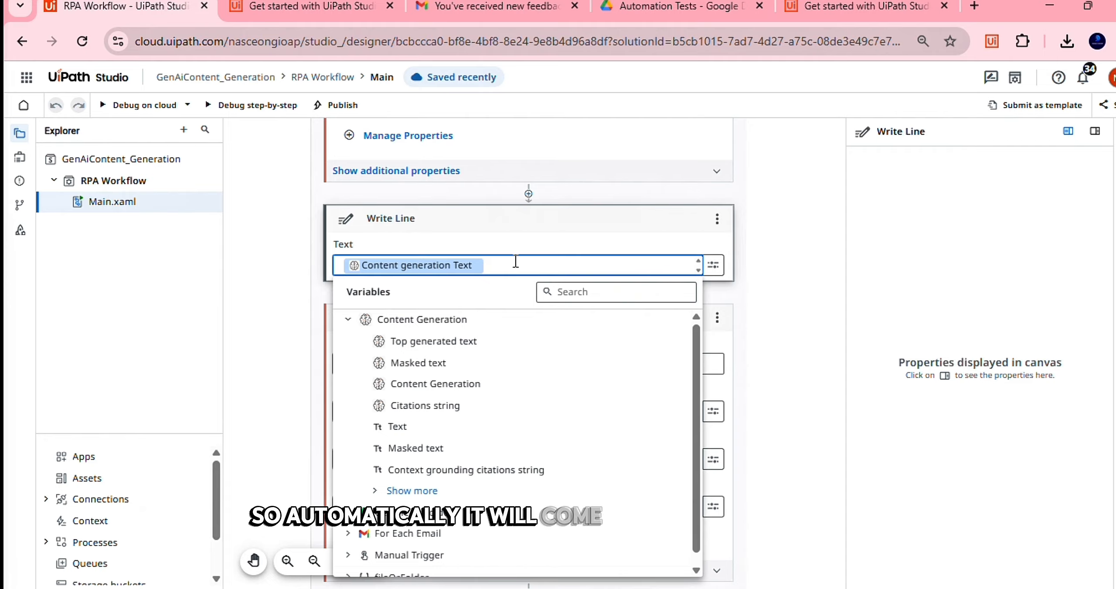
{"action": "left_click", "coordinate": [758, 251]}
{"action": "scroll", "coordinate": [759, 251], "scroll_direction": "up", "scroll_amount": 1}
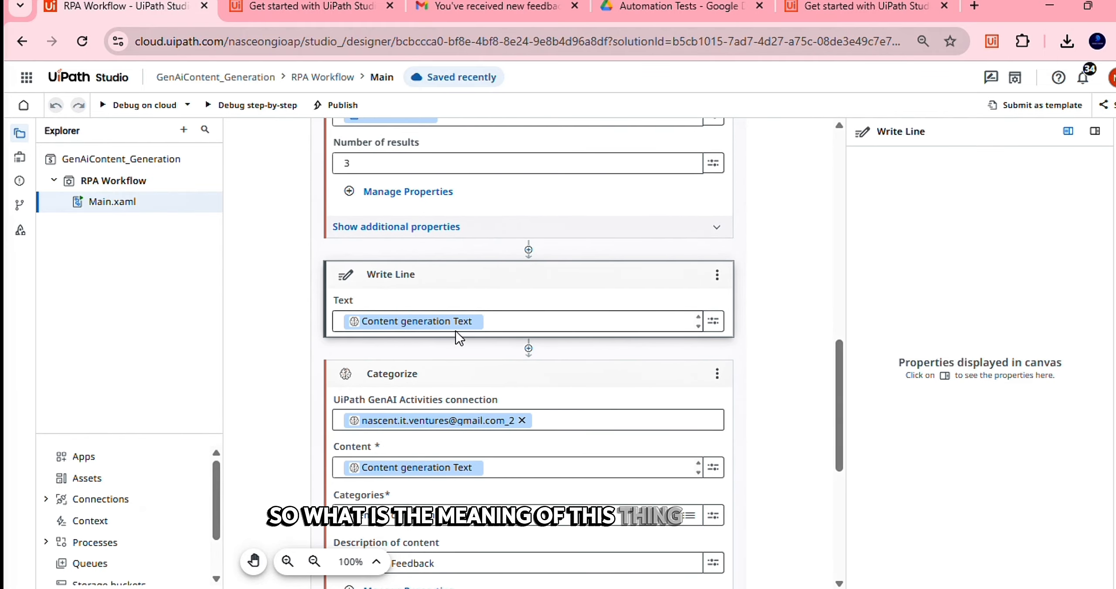
{"action": "scroll", "coordinate": [456, 333], "scroll_direction": "up", "scroll_amount": 8}
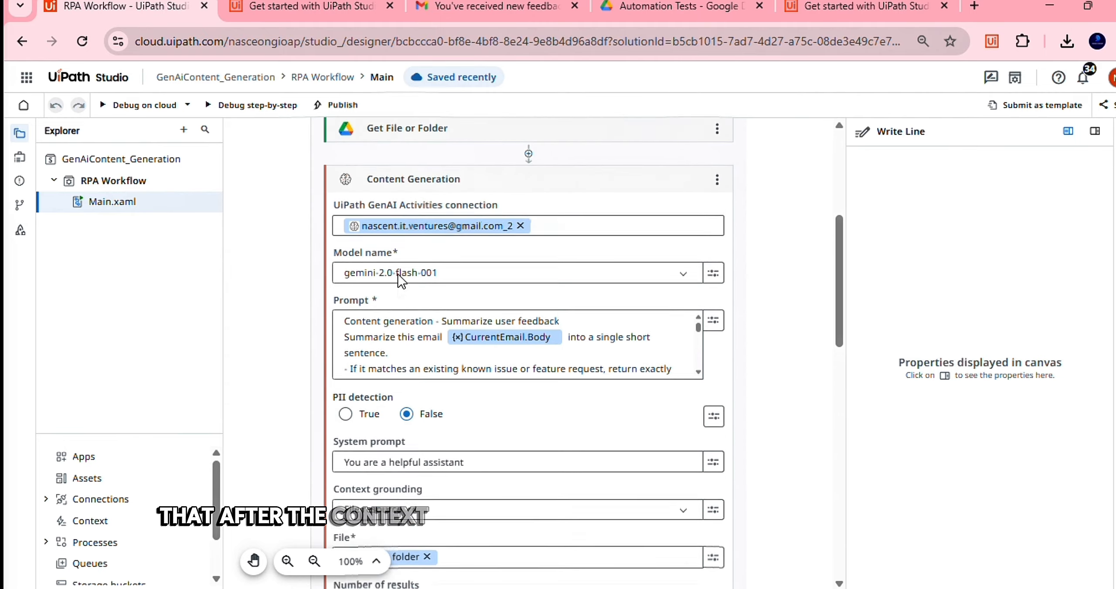
{"action": "scroll", "coordinate": [398, 274], "scroll_direction": "up", "scroll_amount": 1}
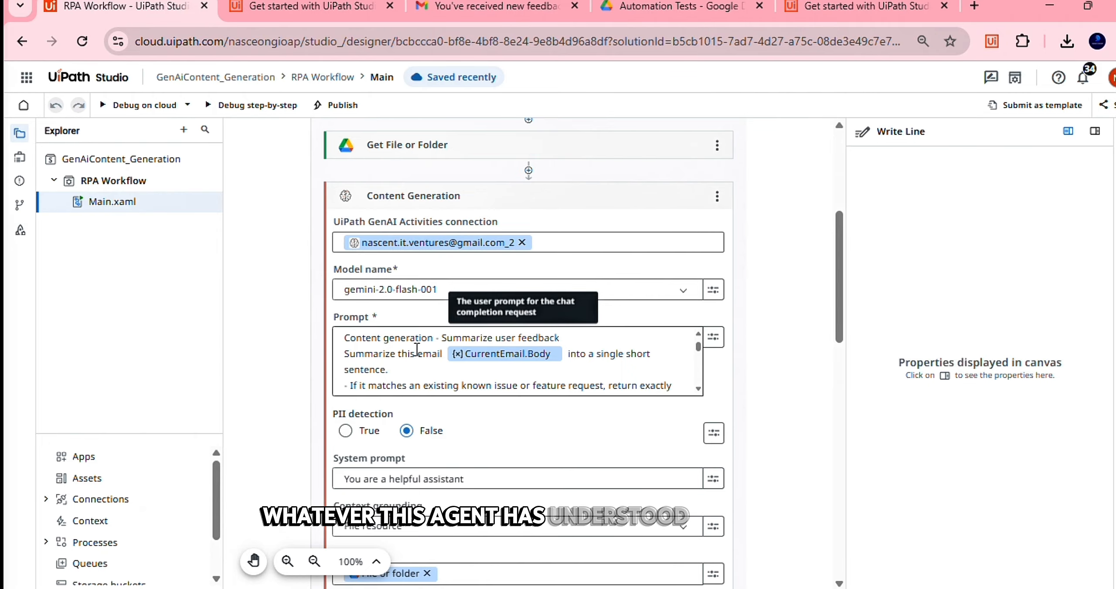
{"action": "scroll", "coordinate": [416, 349], "scroll_direction": "down", "scroll_amount": 5}
{"action": "scroll", "coordinate": [446, 446], "scroll_direction": "down", "scroll_amount": 3}
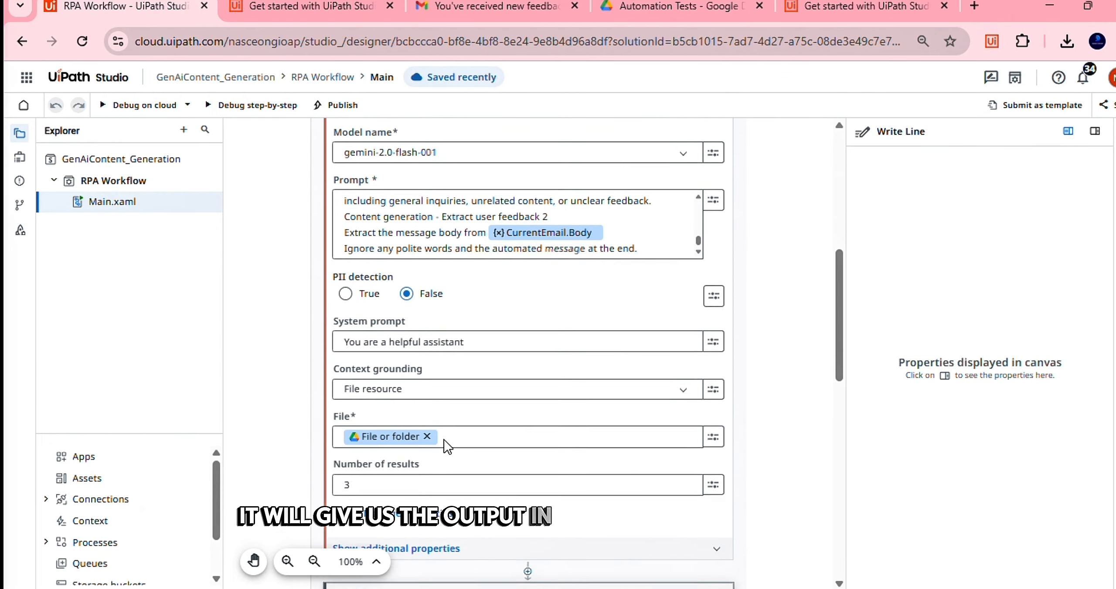
{"action": "scroll", "coordinate": [447, 446], "scroll_direction": "down", "scroll_amount": 6}
Collapse Write Line and add a breakpoint on it
{"action": "left_click", "coordinate": [536, 317]}
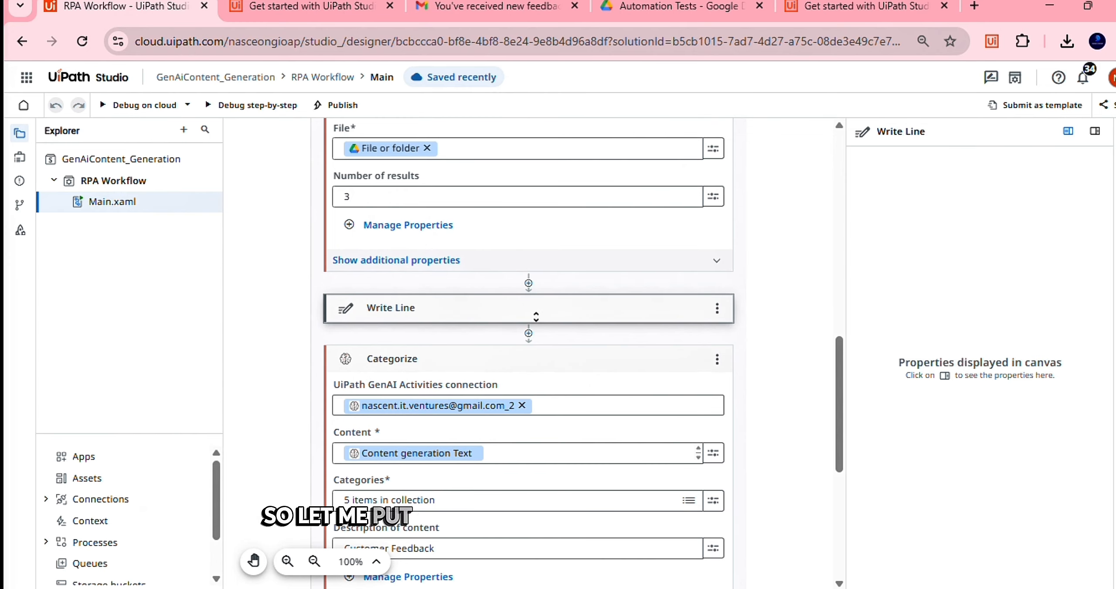
{"action": "left_click", "coordinate": [715, 307]}
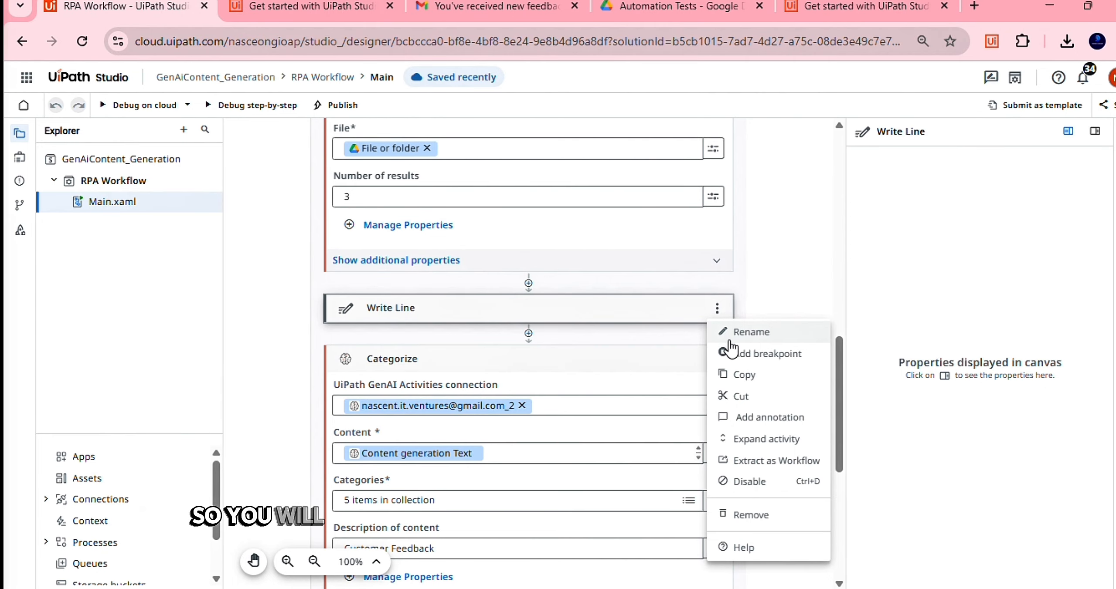
{"action": "left_click", "coordinate": [737, 354]}
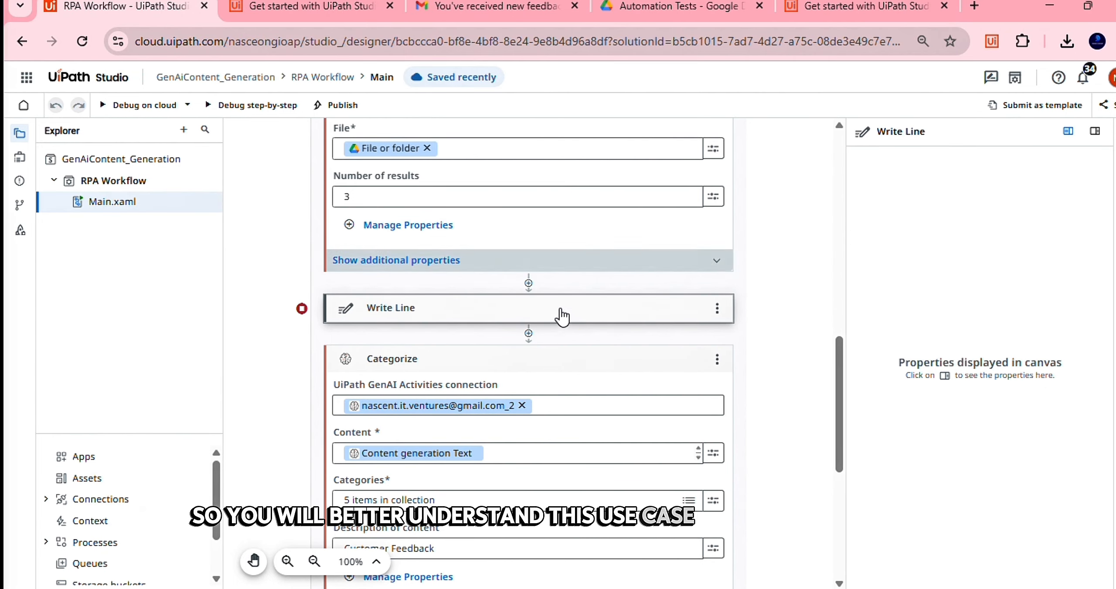
Save the workflow and start a Debug on cloud run
{"action": "scroll", "coordinate": [576, 192], "scroll_direction": "up", "scroll_amount": 7}
{"action": "scroll", "coordinate": [576, 193], "scroll_direction": "down", "scroll_amount": 7}
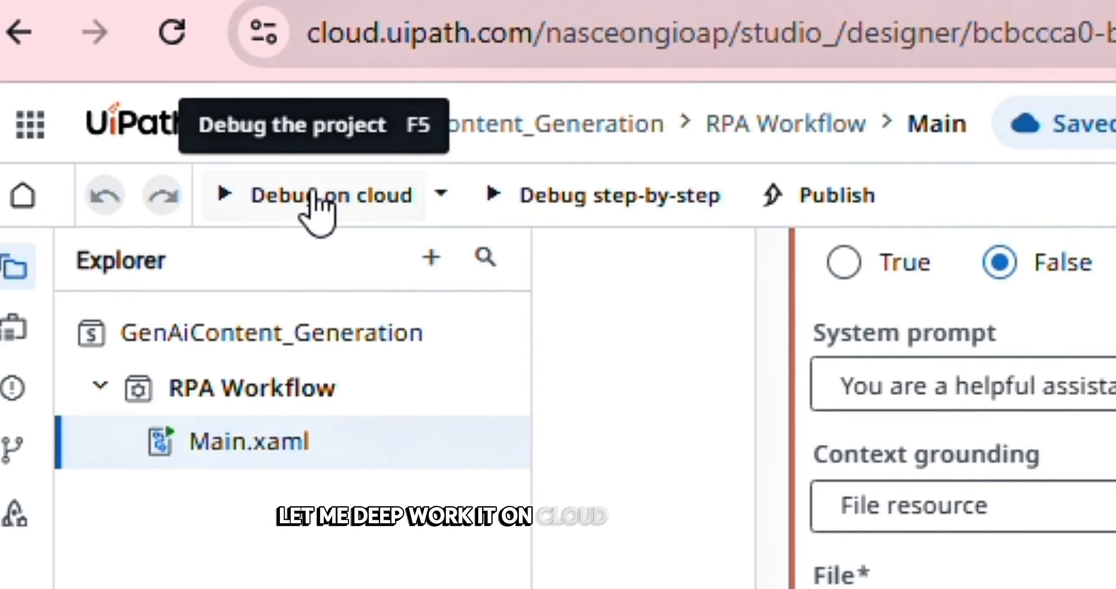
{"action": "left_click", "coordinate": [317, 210]}
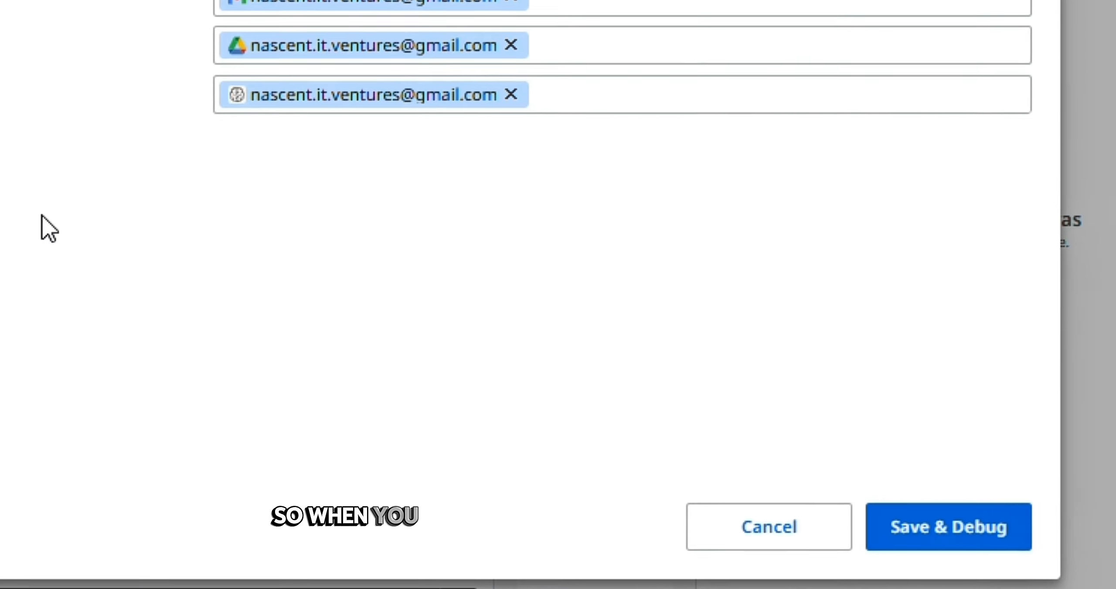
{"action": "left_click", "coordinate": [968, 540]}
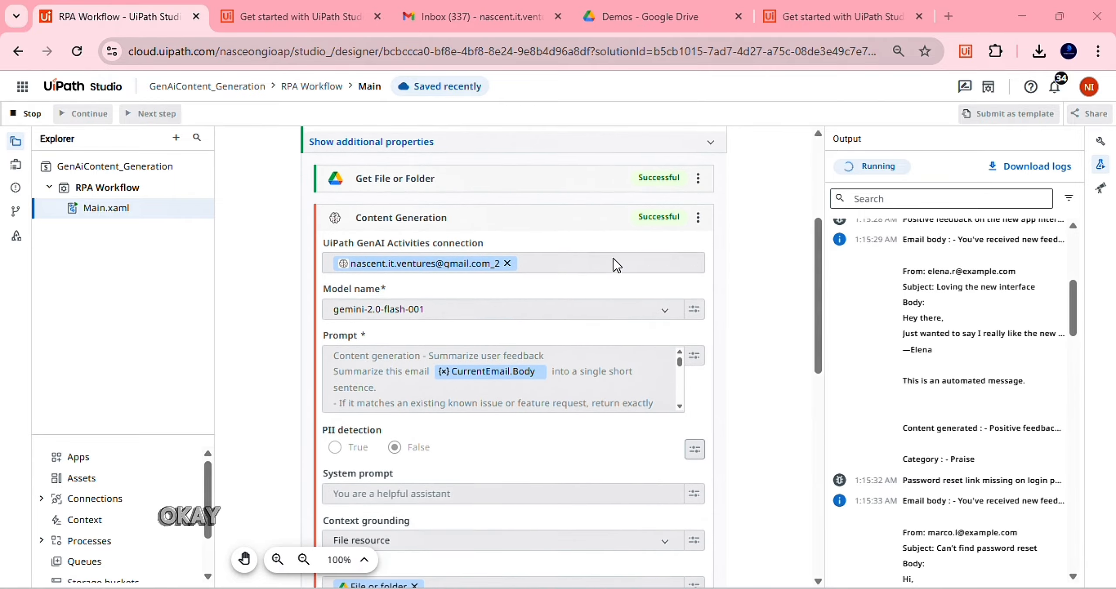
Review the successful run's output, with the feedback summary tagged Praise, then go to the Gmail inbox
{"action": "scroll", "coordinate": [616, 265], "scroll_direction": "up", "scroll_amount": 2}
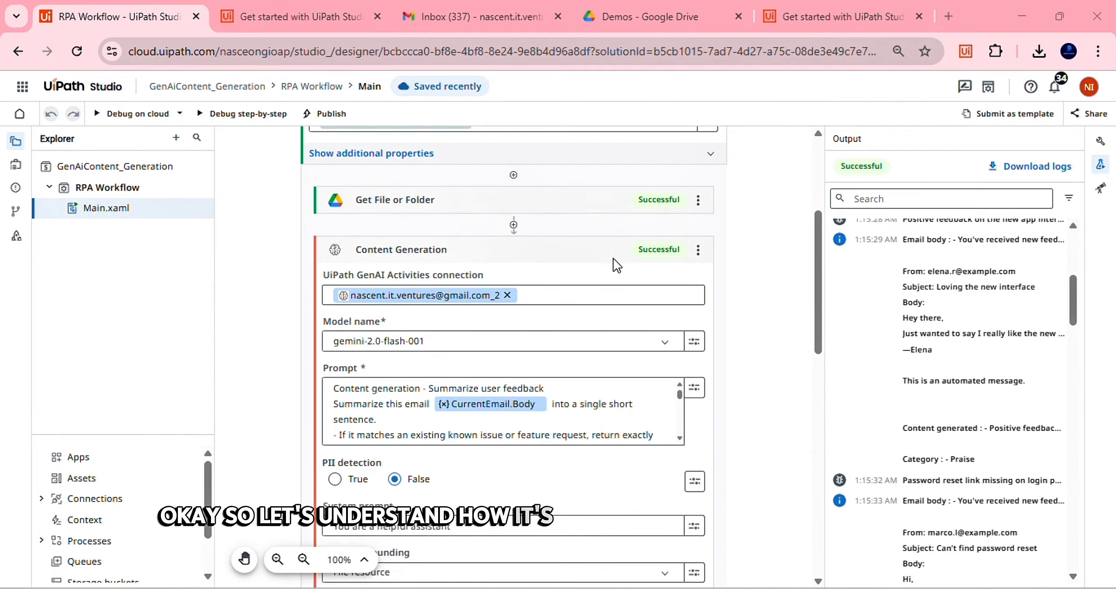
{"action": "scroll", "coordinate": [512, 204], "scroll_direction": "up", "scroll_amount": 4}
{"action": "scroll", "coordinate": [512, 204], "scroll_direction": "down", "scroll_amount": 8}
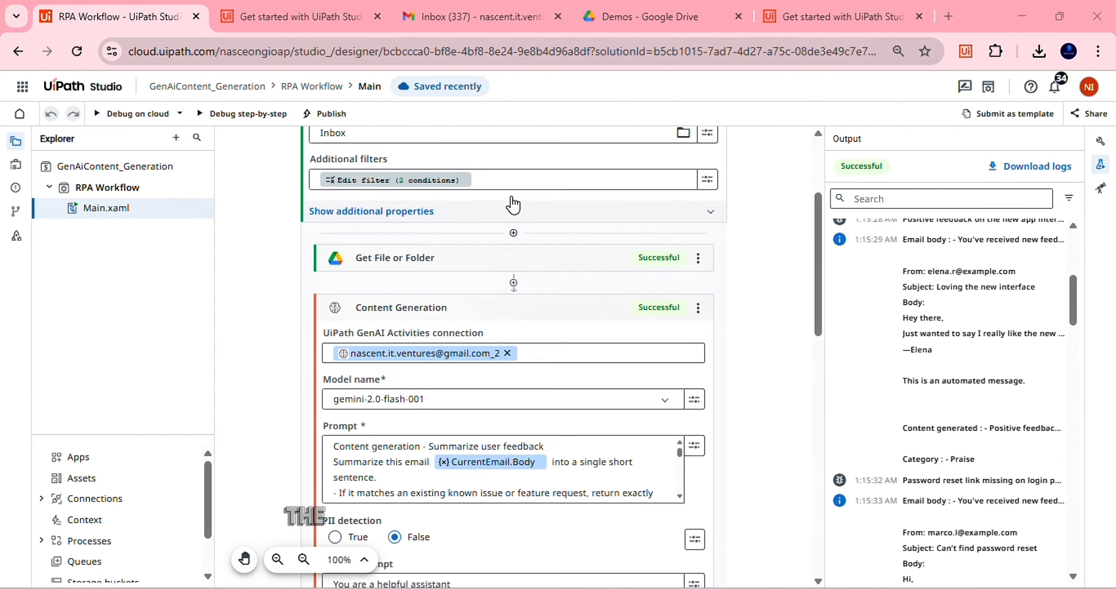
{"action": "scroll", "coordinate": [395, 270], "scroll_direction": "down", "scroll_amount": 3}
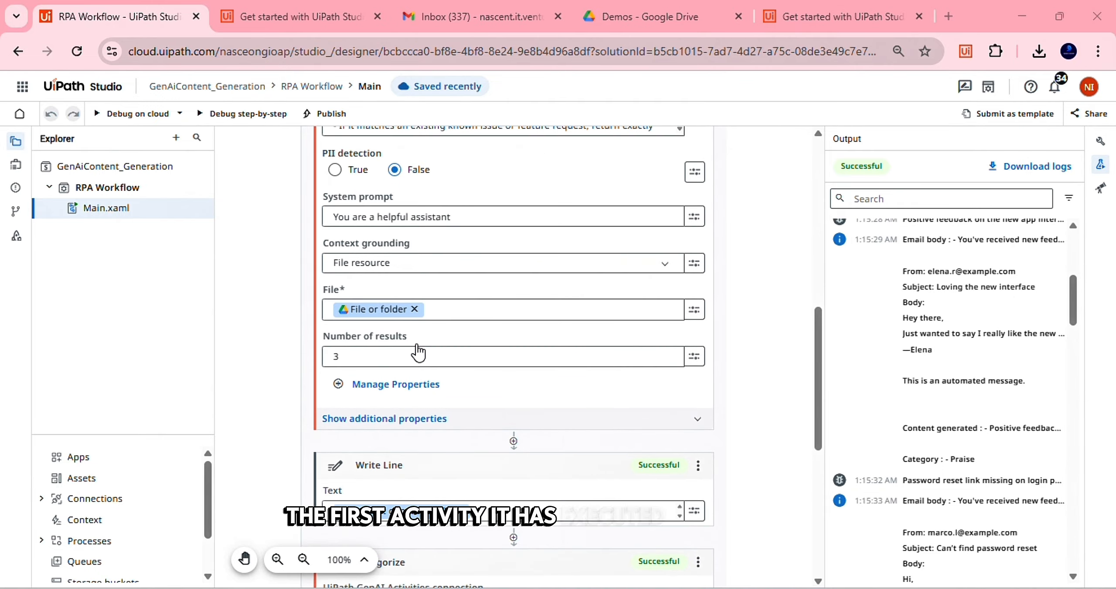
{"action": "scroll", "coordinate": [458, 207], "scroll_direction": "up", "scroll_amount": 5}
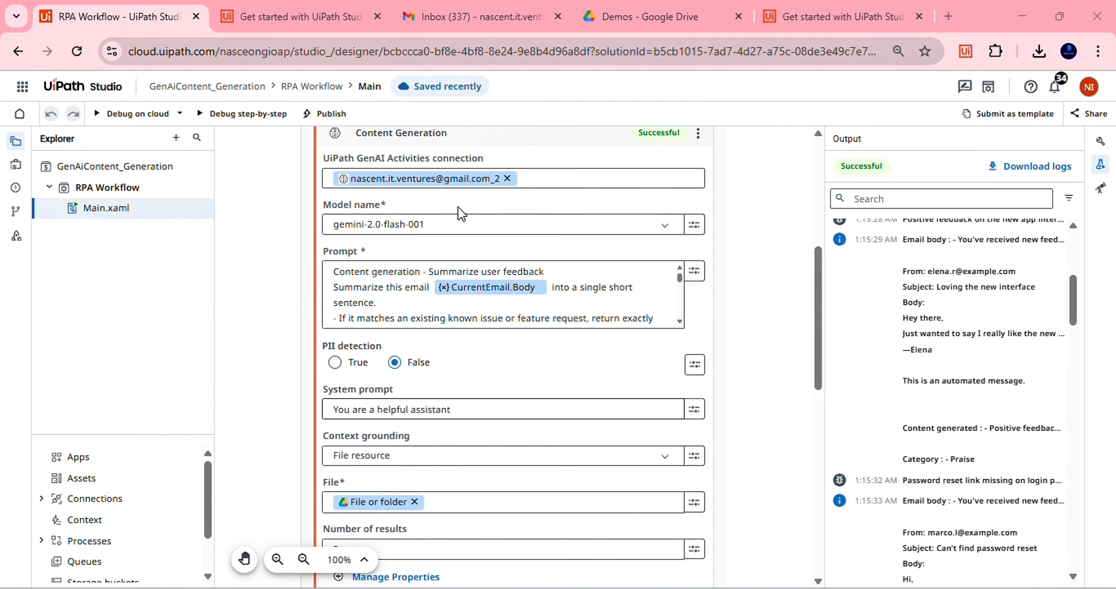
{"action": "scroll", "coordinate": [913, 240], "scroll_direction": "up", "scroll_amount": 5}
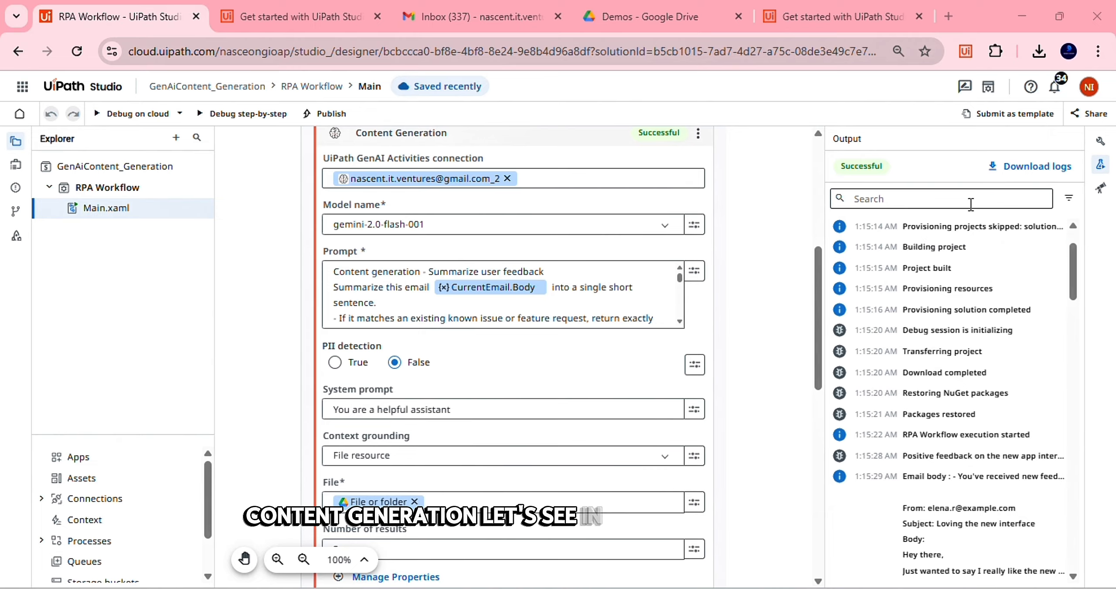
{"action": "scroll", "coordinate": [959, 305], "scroll_direction": "down", "scroll_amount": 3}
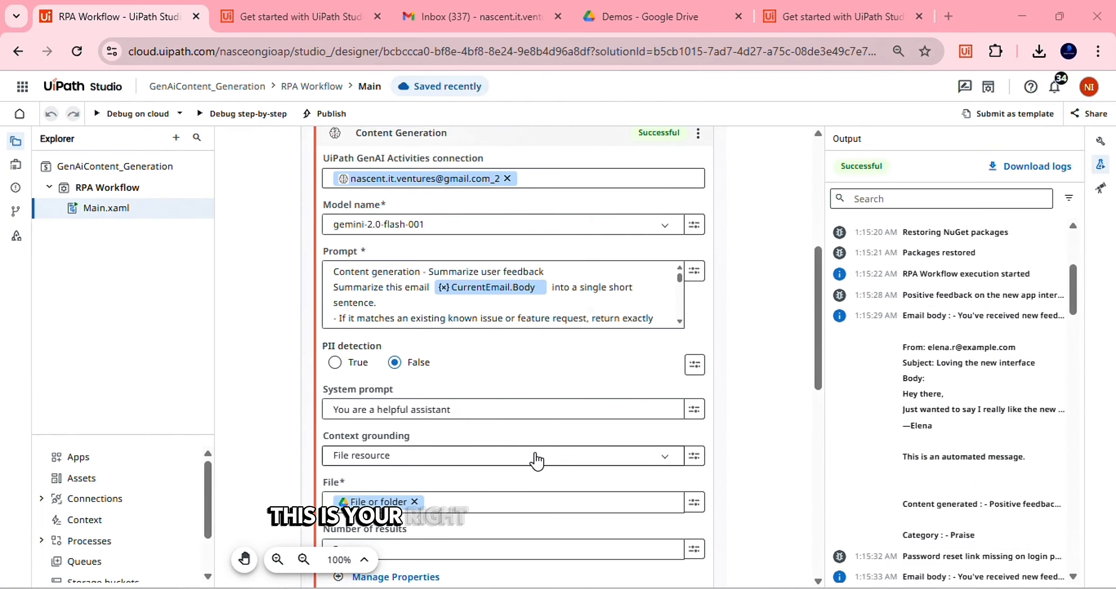
{"action": "scroll", "coordinate": [535, 461], "scroll_direction": "down", "scroll_amount": 6}
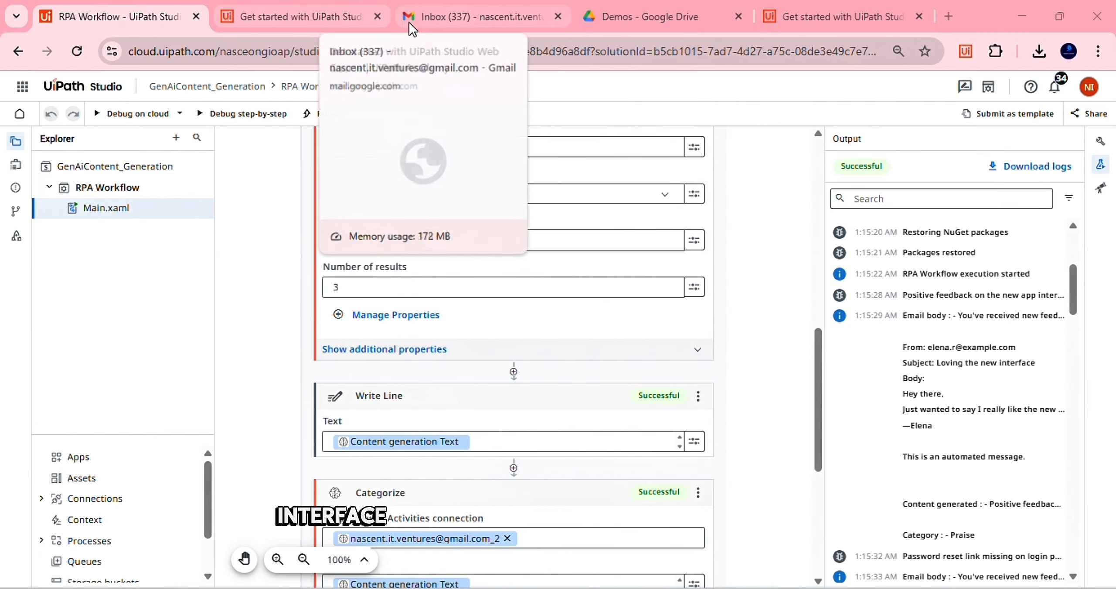
{"action": "left_click", "coordinate": [410, 22]}
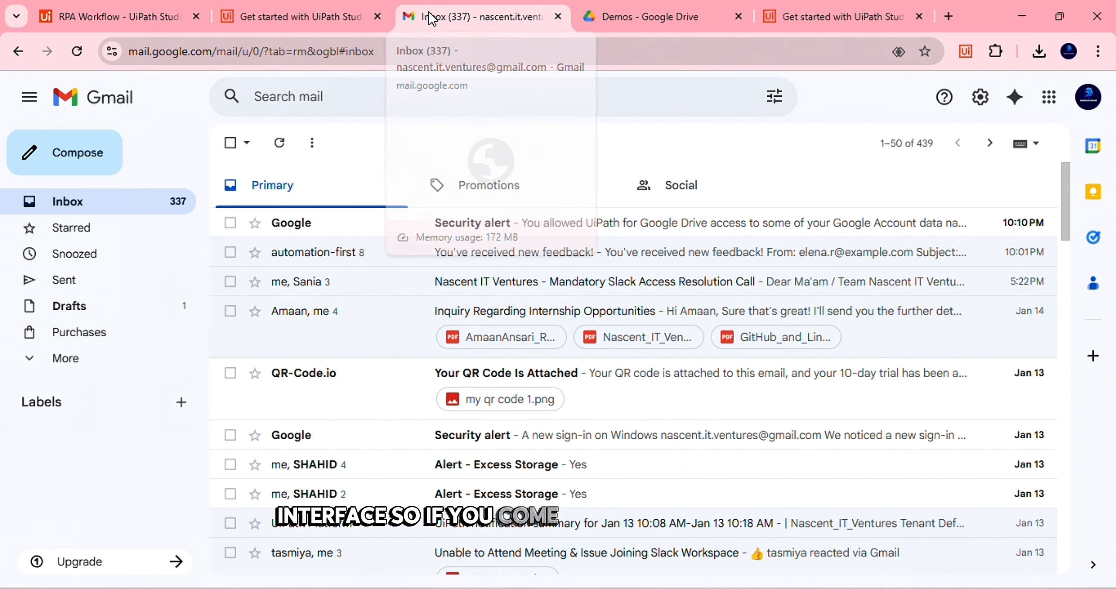
Open the 'You've received new feedback!' email and expand the trimmed 'Loving the new interface' message
{"action": "left_click", "coordinate": [547, 253]}
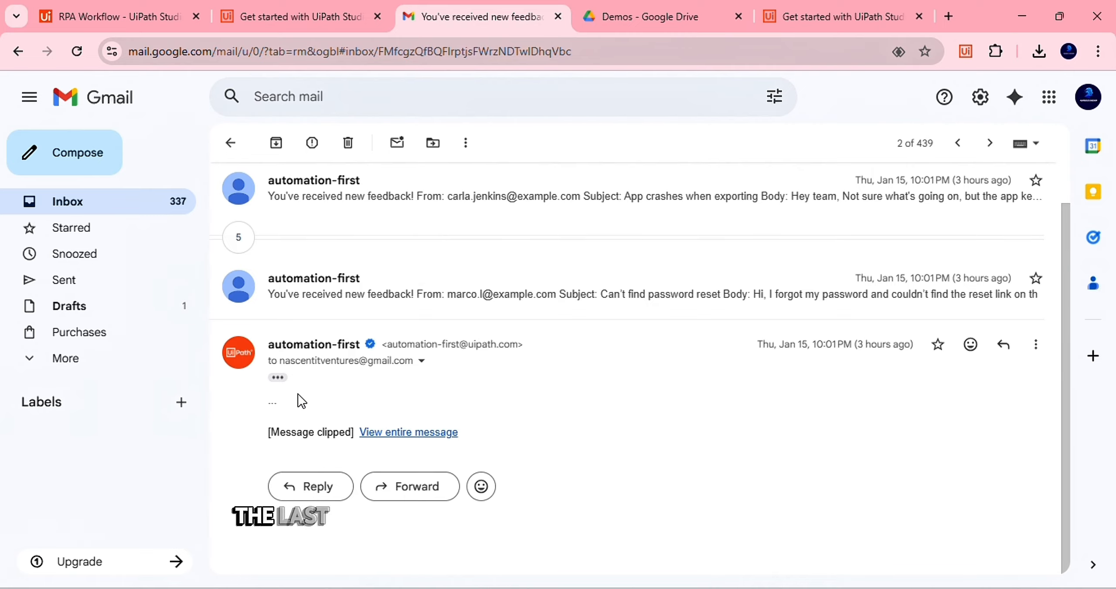
{"action": "left_click", "coordinate": [277, 377]}
{"action": "scroll", "coordinate": [342, 303], "scroll_direction": "down", "scroll_amount": 3}
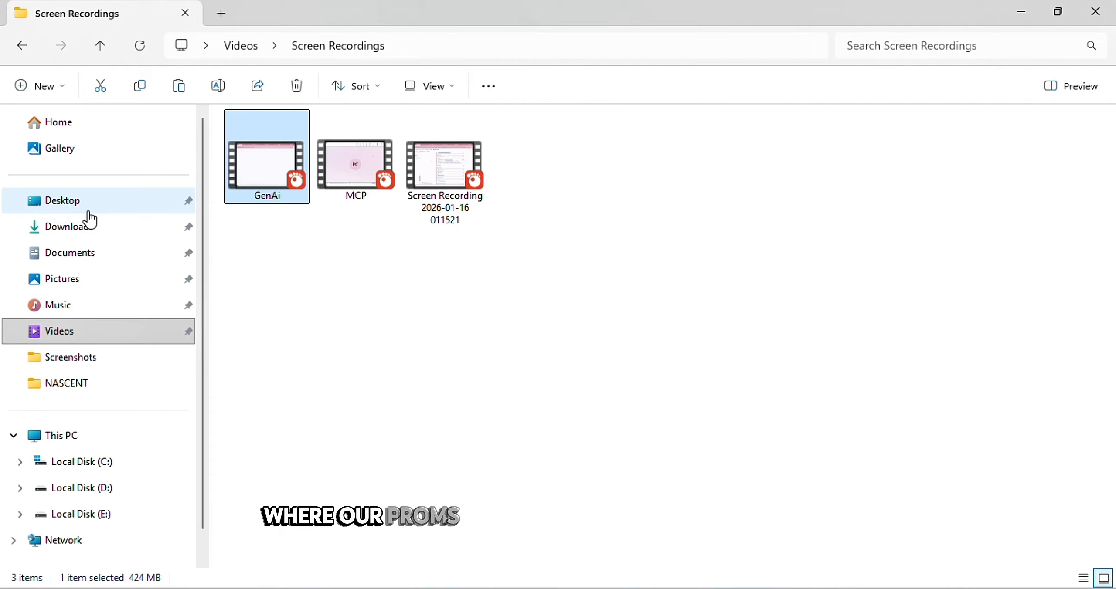
Open the Prompts text file from the Downloads folder in Notepad
{"action": "left_click", "coordinate": [87, 226]}
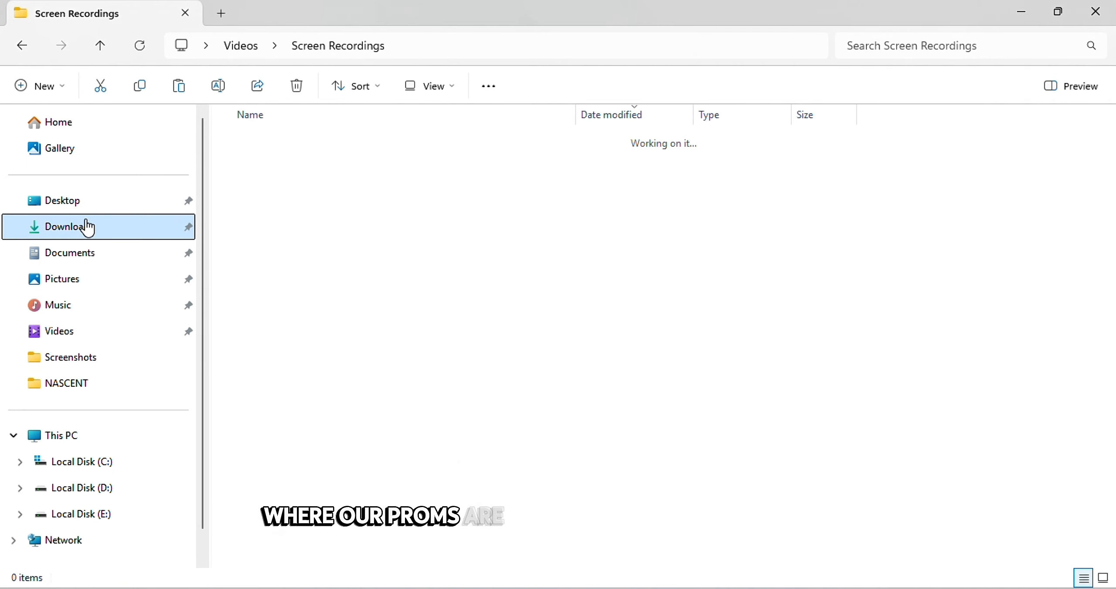
{"action": "right_click", "coordinate": [309, 319]}
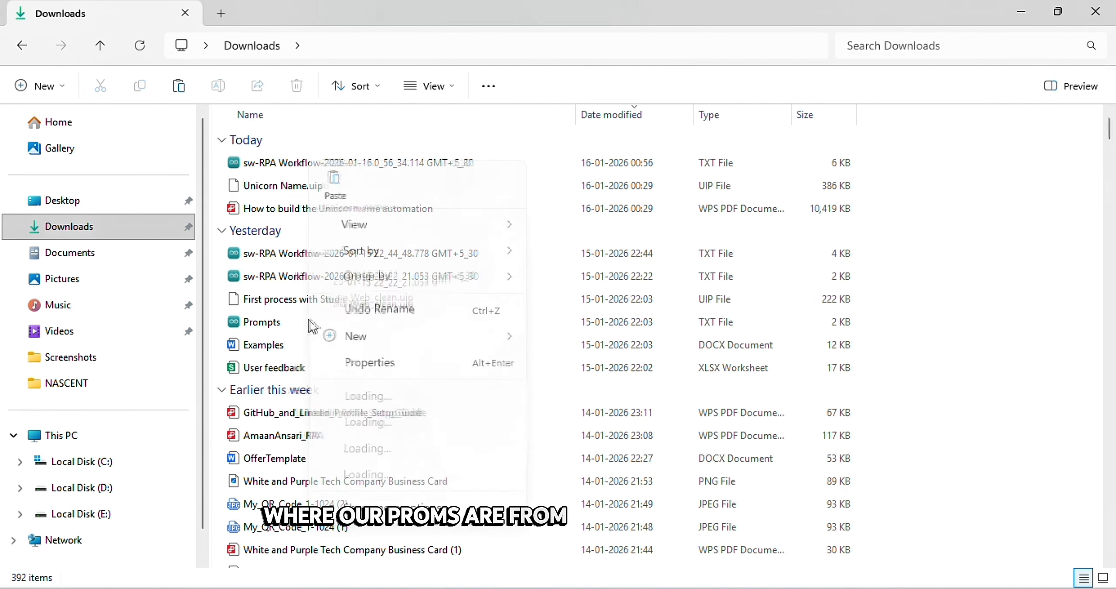
{"action": "mouse_move", "coordinate": [492, 235]}
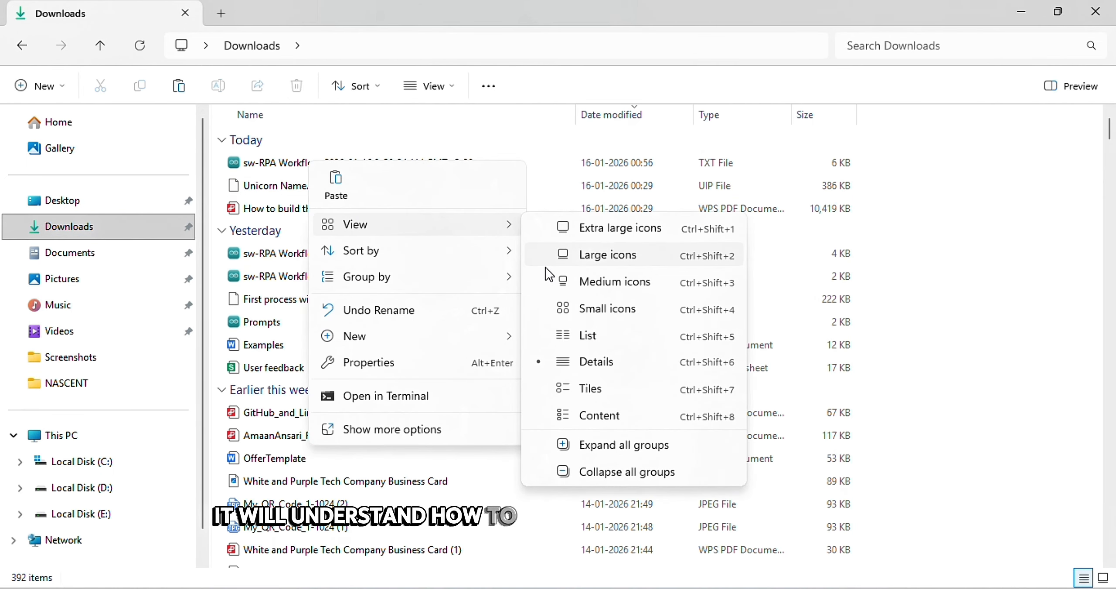
{"action": "left_click", "coordinate": [281, 325]}
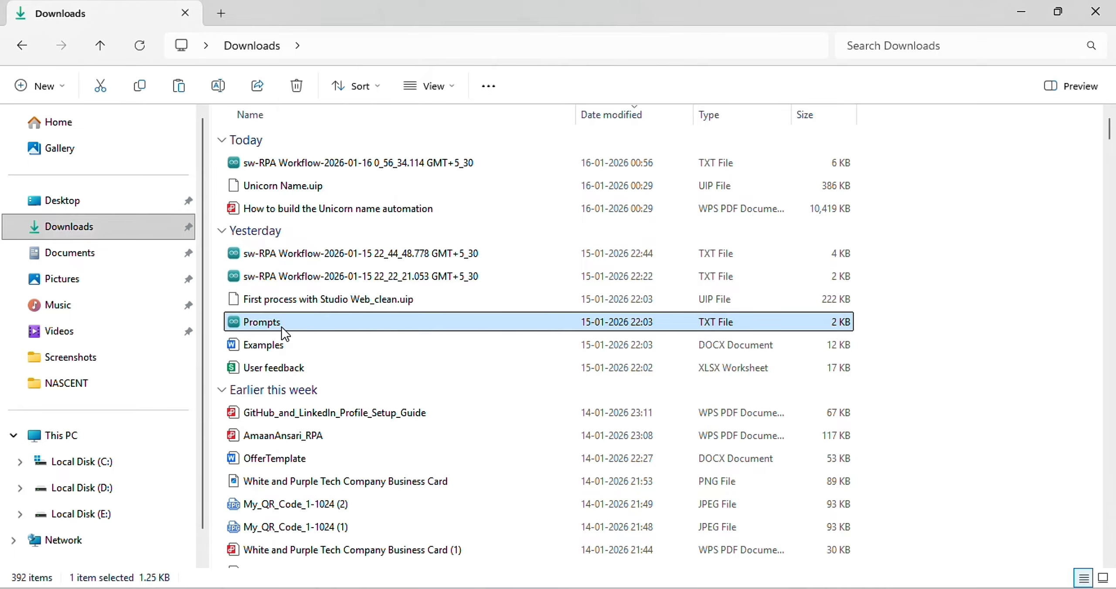
{"action": "right_click", "coordinate": [281, 325]}
{"action": "mouse_move", "coordinate": [523, 92]}
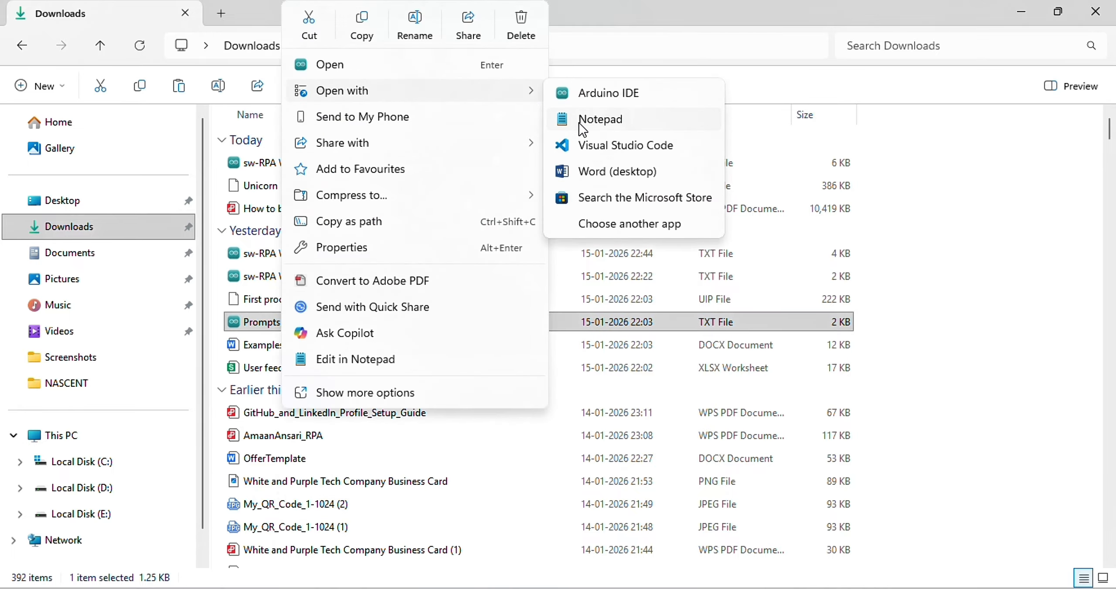
{"action": "left_click", "coordinate": [578, 123]}
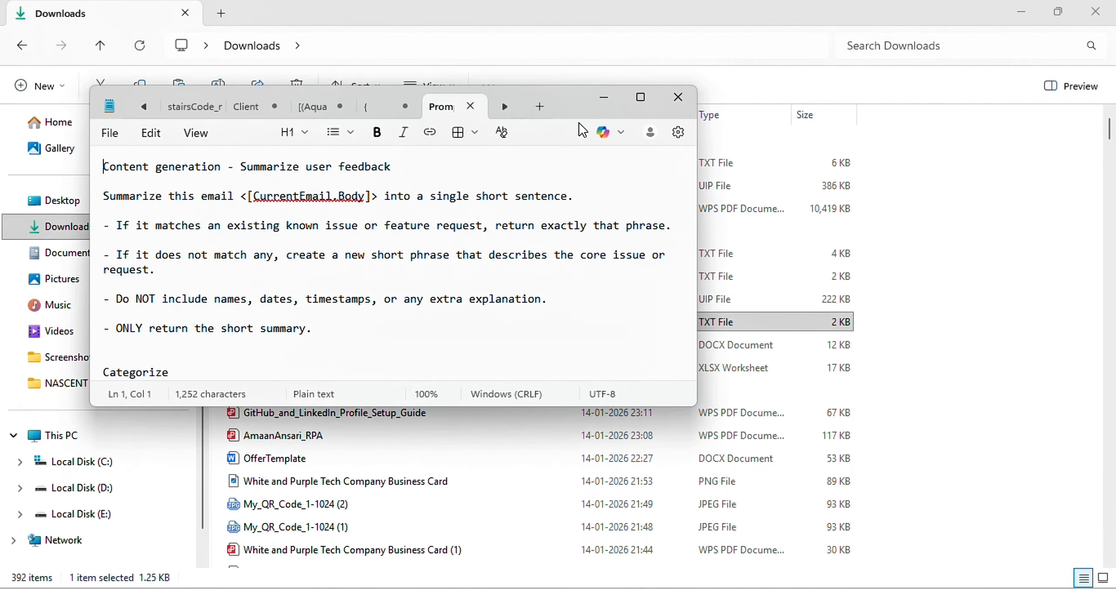
Maximize Notepad, highlight the Praise definition 'Positive feedback or appreciation', then minimize Notepad and File Explorer
{"action": "left_click", "coordinate": [642, 100]}
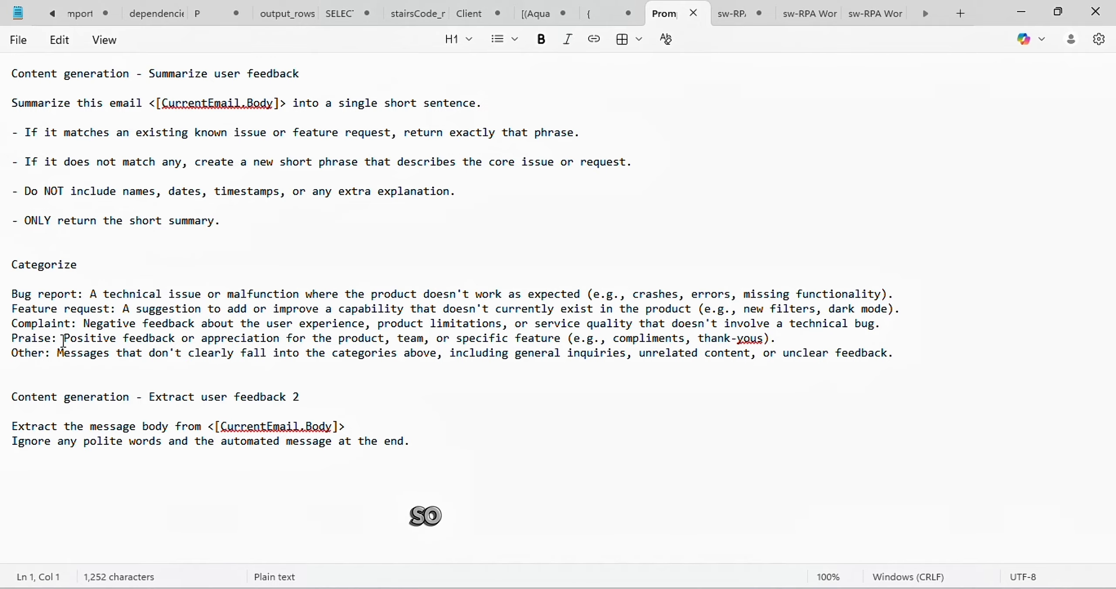
{"action": "left_click_drag", "start_coordinate": [64, 339], "coordinate": [324, 351]}
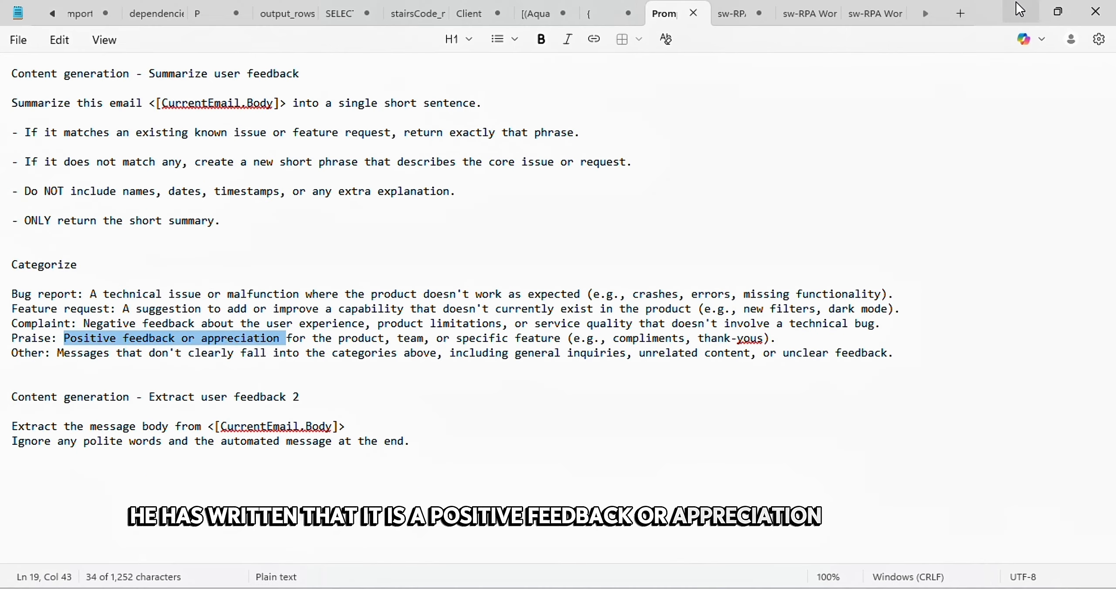
{"action": "left_click", "coordinate": [1015, 8]}
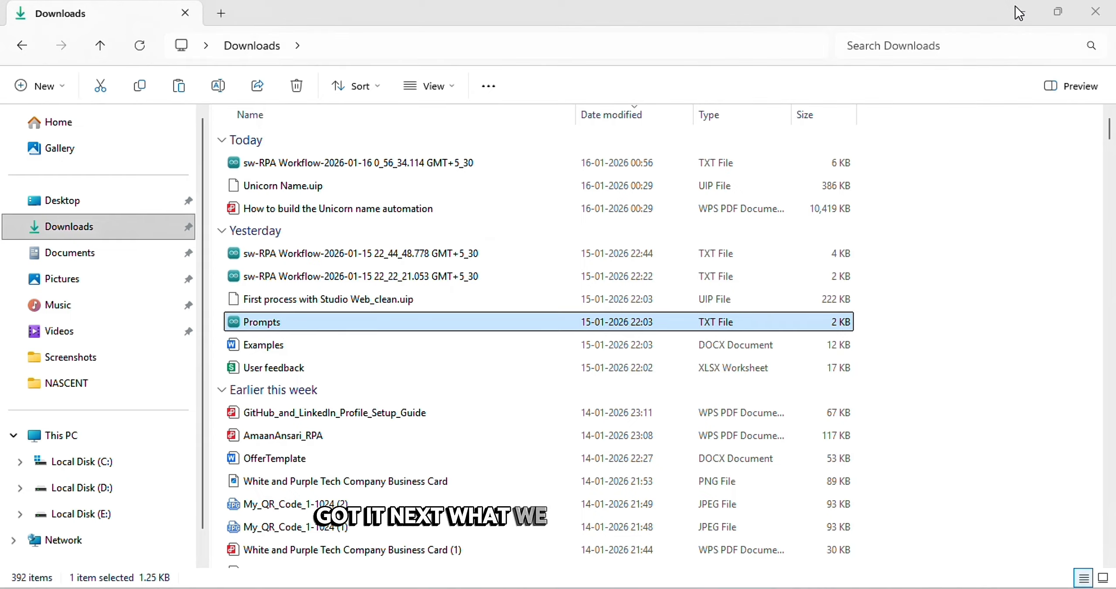
{"action": "left_click", "coordinate": [1016, 9]}
Return to the RPA Workflow tab and scroll to the Categorize activity with 5 Customer Feedback categories
{"action": "left_click", "coordinate": [123, 17]}
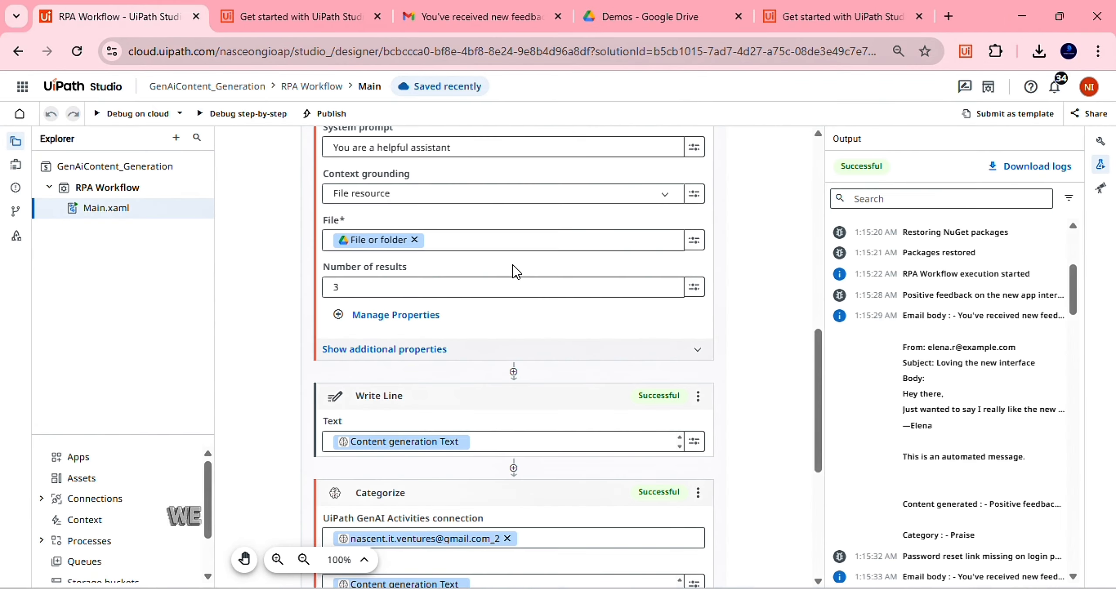
{"action": "scroll", "coordinate": [492, 368], "scroll_direction": "down", "scroll_amount": 3}
{"action": "scroll", "coordinate": [378, 331], "scroll_direction": "down", "scroll_amount": 2}
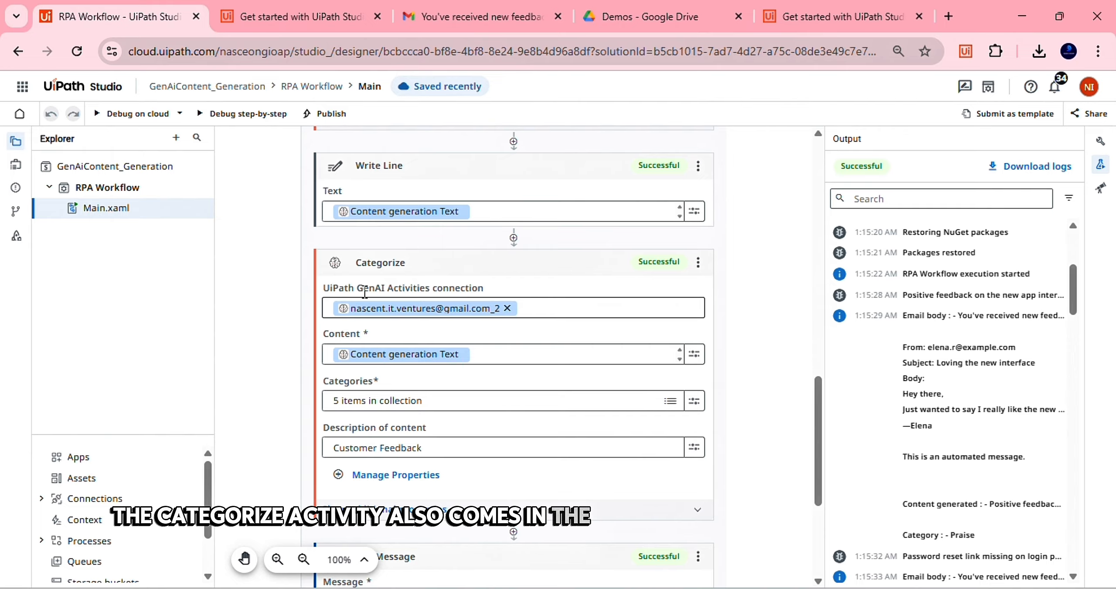
{"action": "scroll", "coordinate": [472, 291], "scroll_direction": "down", "scroll_amount": 1}
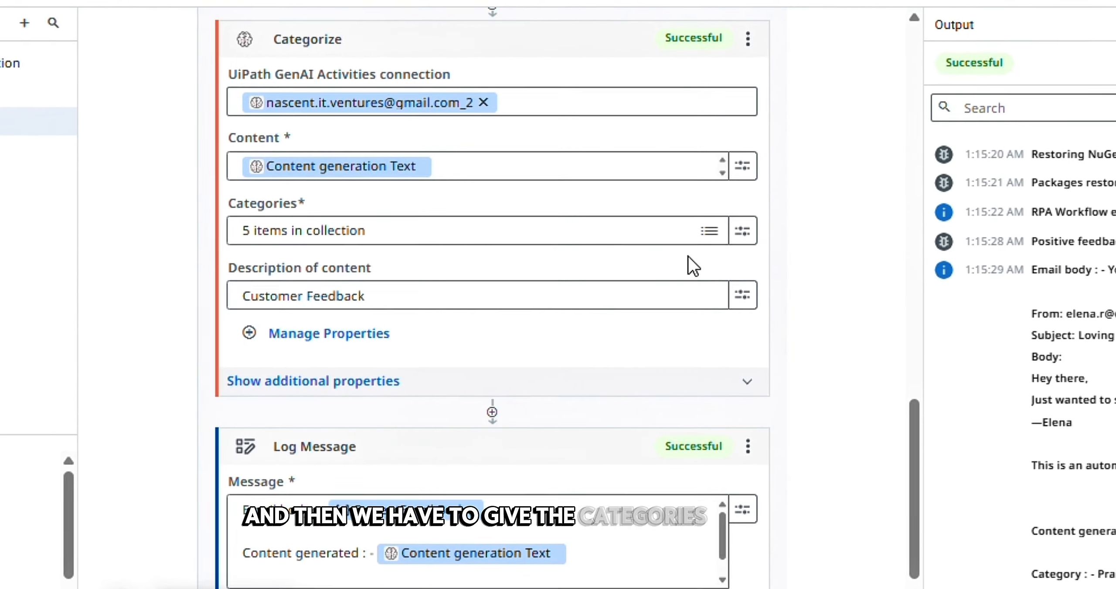
{"action": "left_click", "coordinate": [707, 235]}
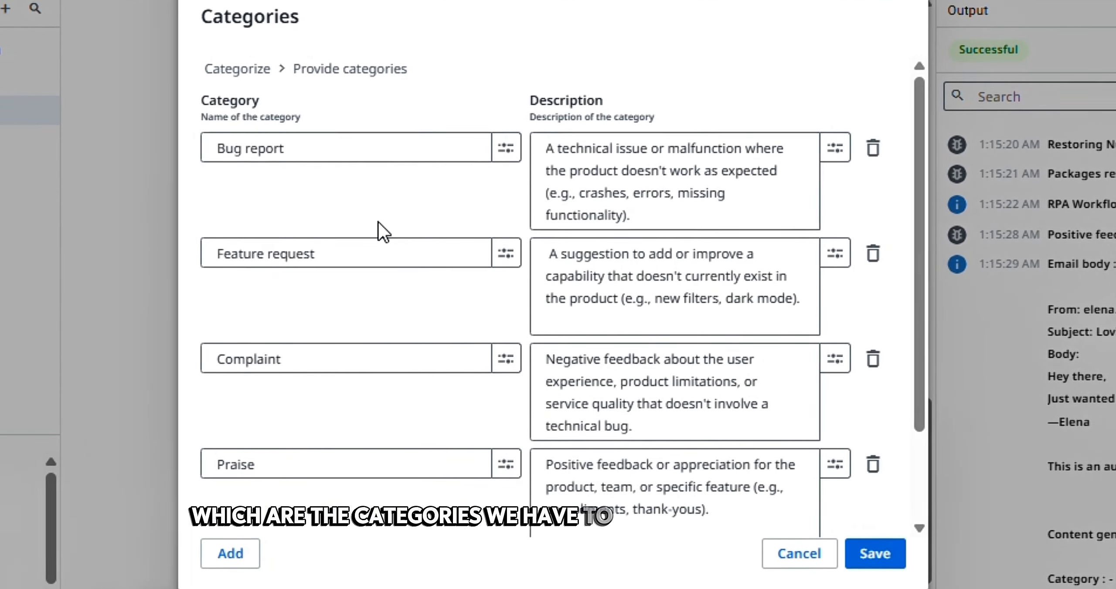
{"action": "scroll", "coordinate": [379, 232], "scroll_direction": "down", "scroll_amount": 2}
{"action": "scroll", "coordinate": [377, 222], "scroll_direction": "up", "scroll_amount": 2}
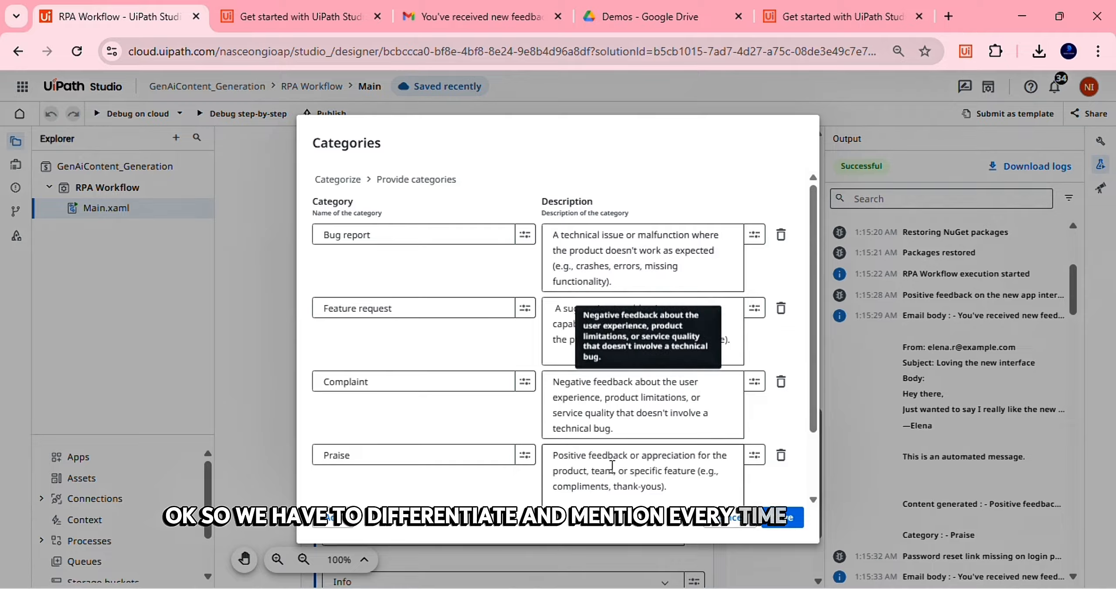
{"action": "scroll", "coordinate": [611, 466], "scroll_direction": "down", "scroll_amount": 3}
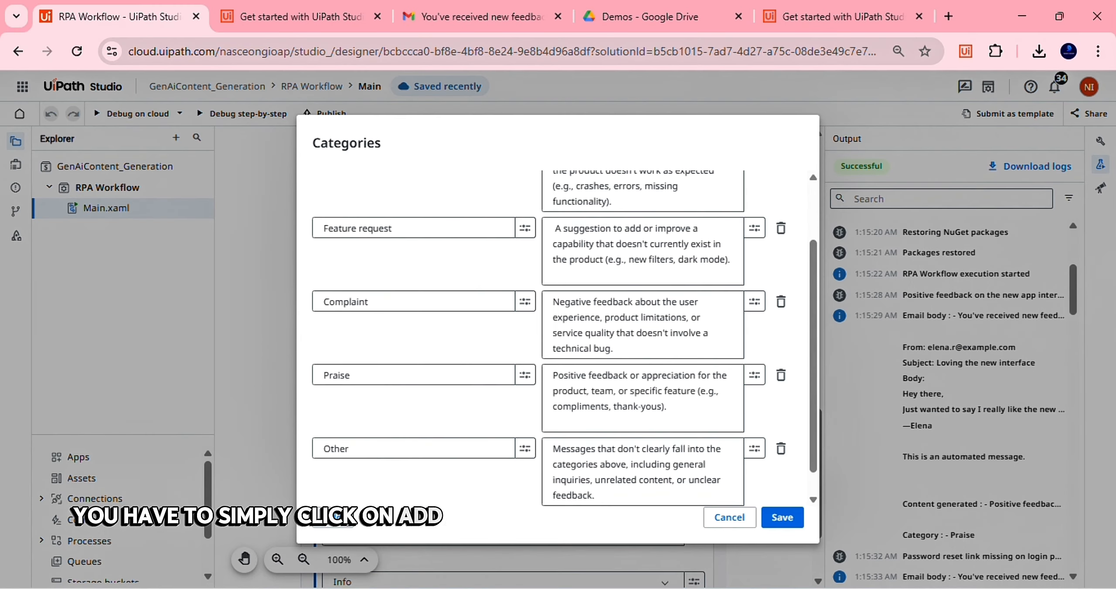
{"action": "left_click", "coordinate": [334, 521]}
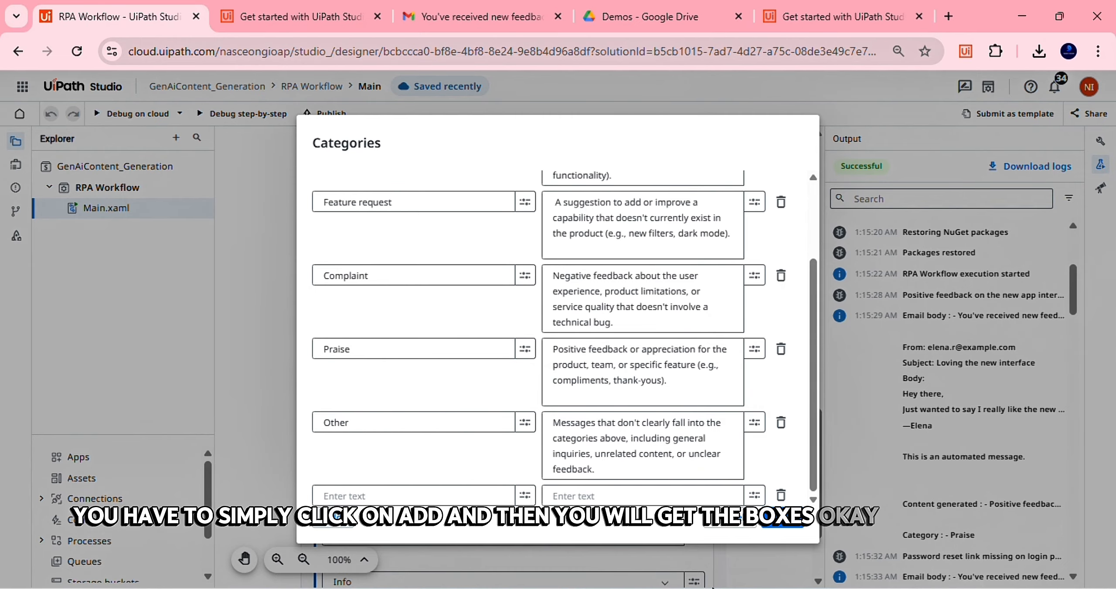
{"action": "left_click", "coordinate": [741, 586]}
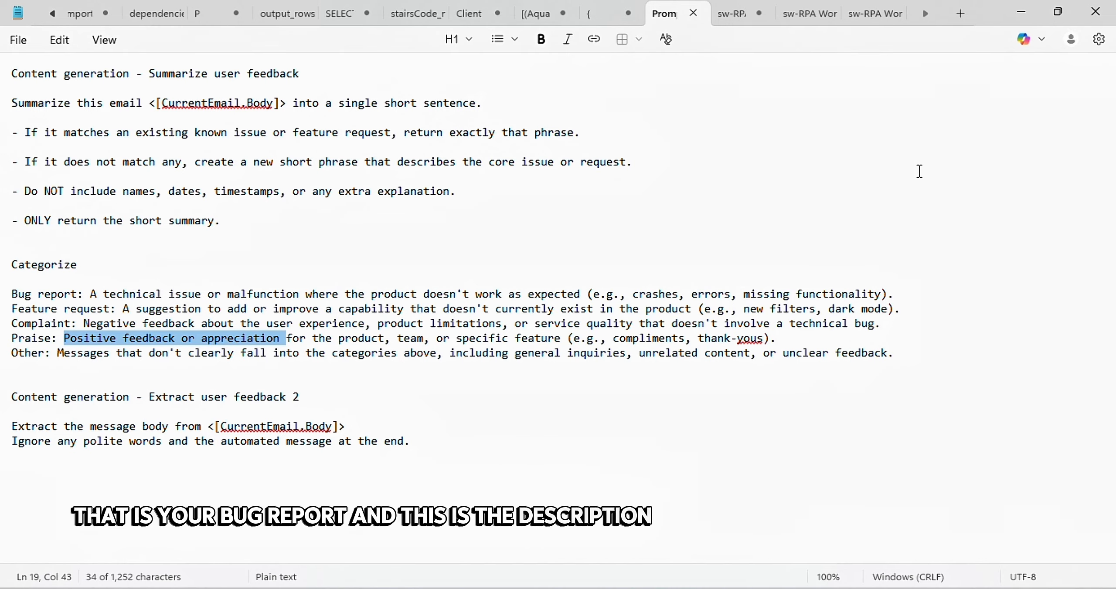
{"action": "left_click", "coordinate": [1011, 17]}
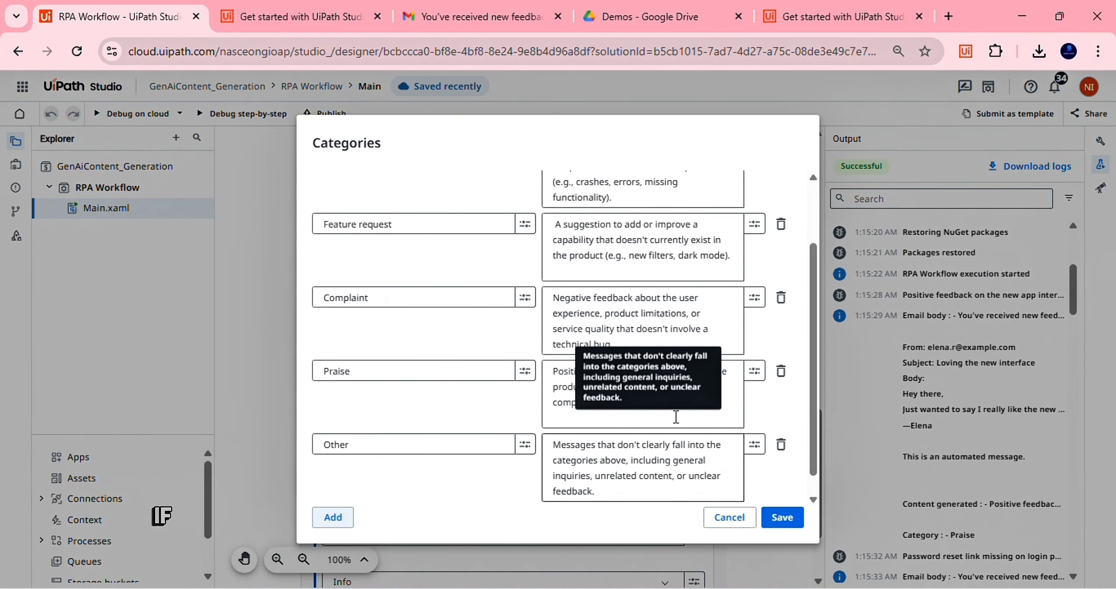
{"action": "scroll", "coordinate": [676, 418], "scroll_direction": "up", "scroll_amount": 2}
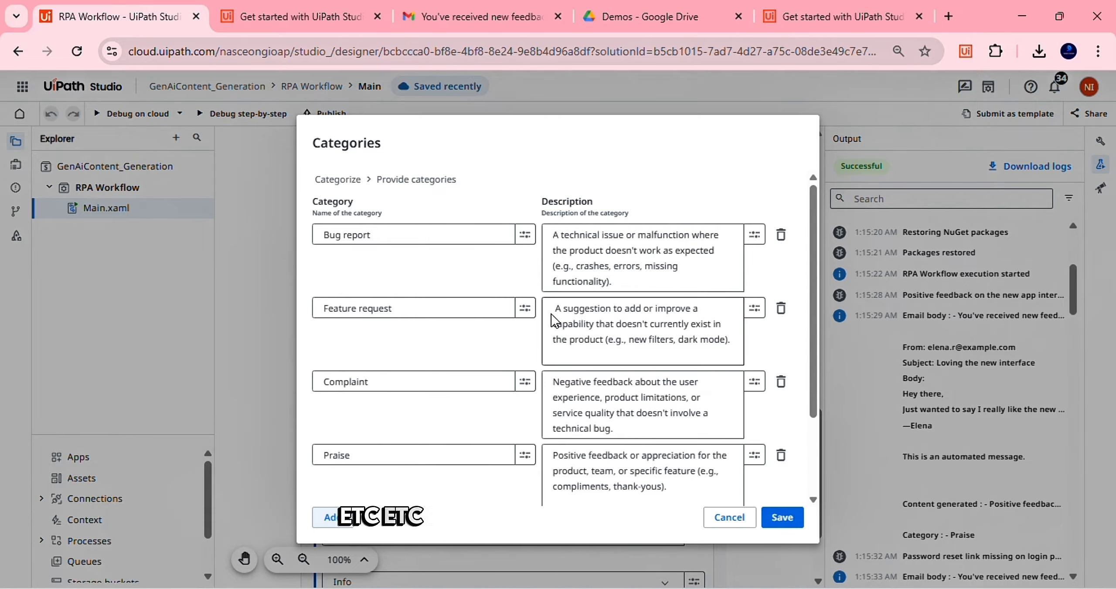
{"action": "scroll", "coordinate": [494, 360], "scroll_direction": "down", "scroll_amount": 3}
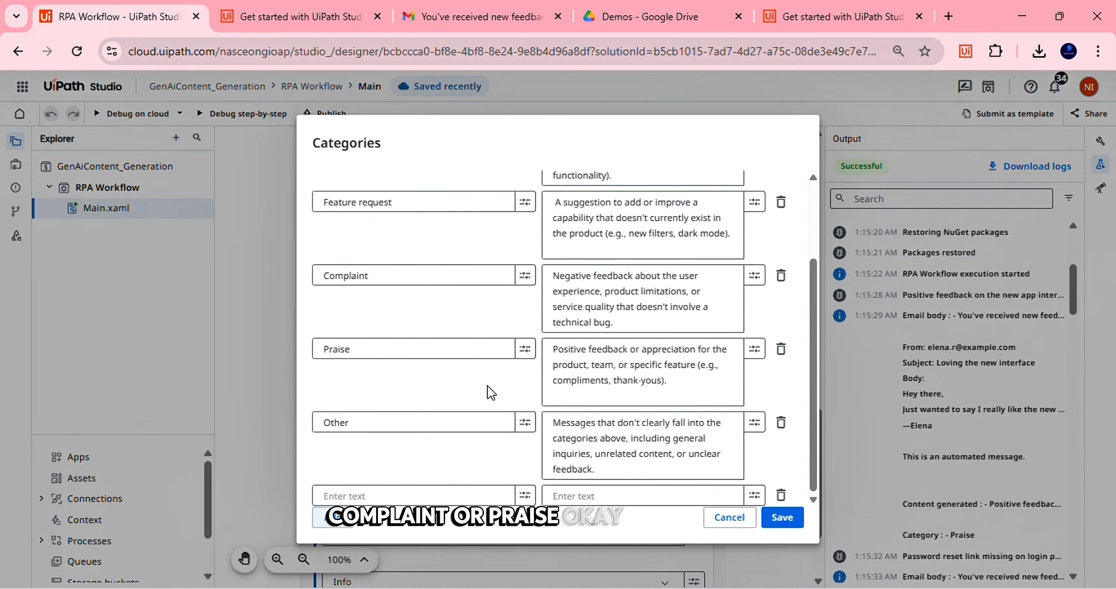
{"action": "scroll", "coordinate": [610, 296], "scroll_direction": "up", "scroll_amount": 3}
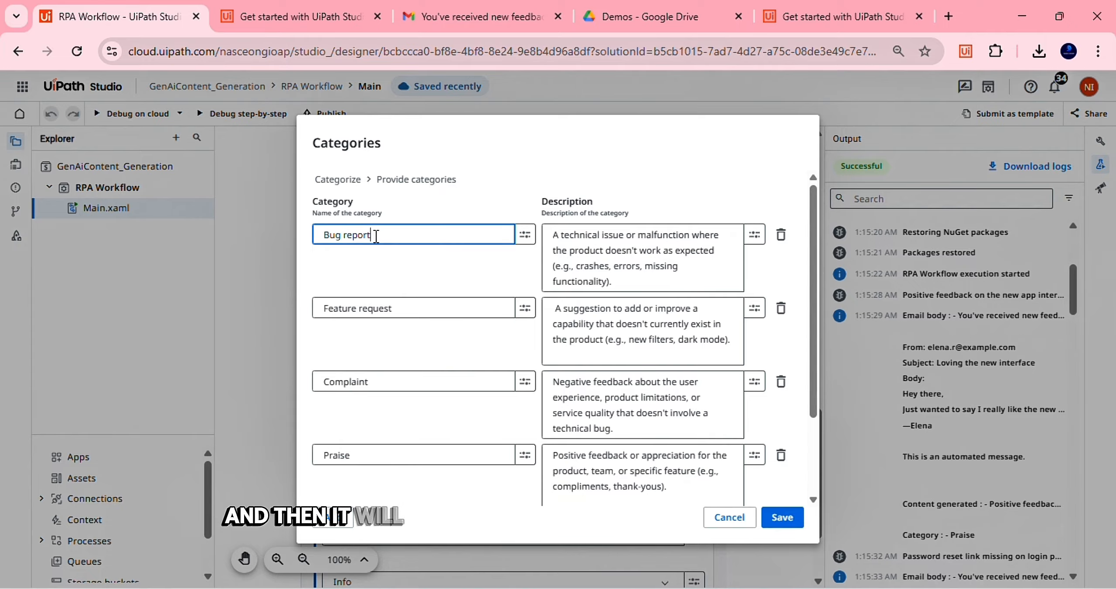
{"action": "left_click_drag", "start_coordinate": [376, 236], "coordinate": [309, 246]}
{"action": "left_click", "coordinate": [373, 355]}
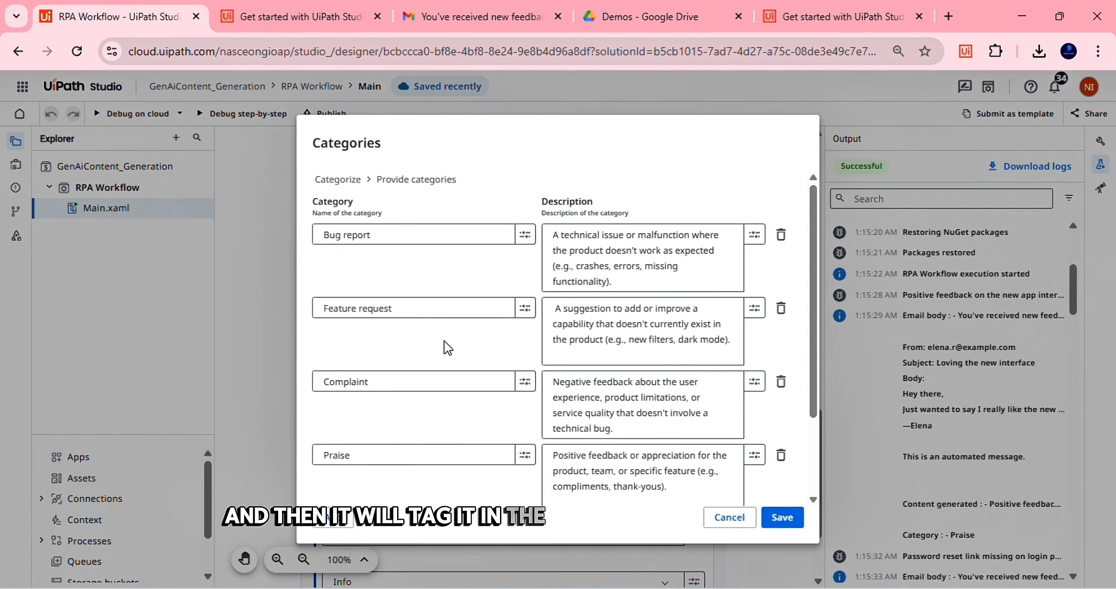
{"action": "left_click", "coordinate": [781, 523]}
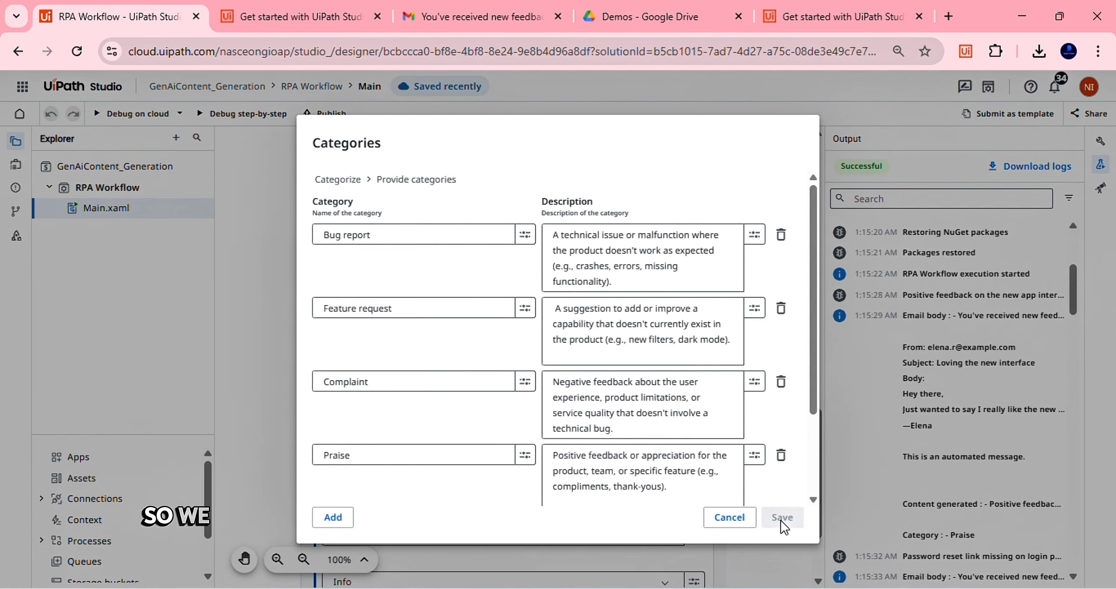
{"action": "left_click", "coordinate": [780, 553]}
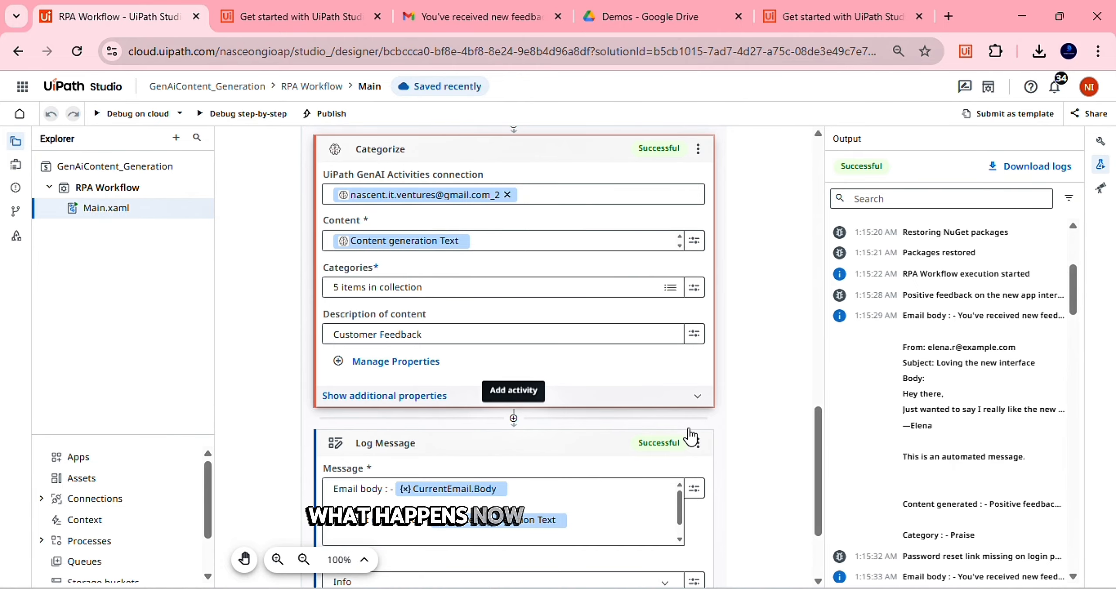
Scroll the canvas to inspect Categorize's outputs and the Log Message's Content generated and Category lines
{"action": "scroll", "coordinate": [690, 436], "scroll_direction": "up", "scroll_amount": 1}
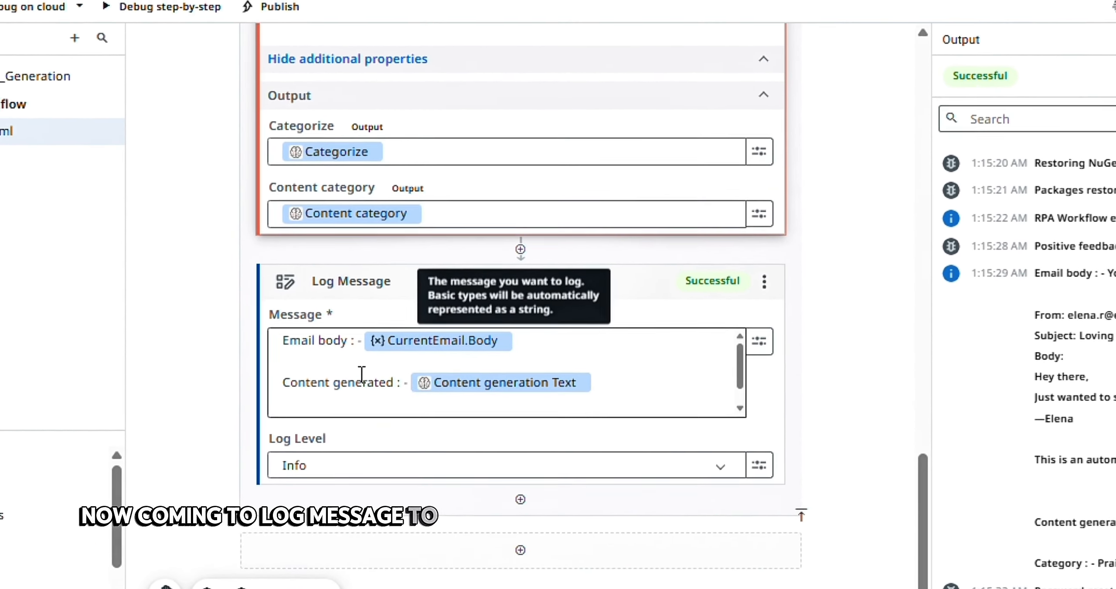
{"action": "scroll", "coordinate": [362, 373], "scroll_direction": "down", "scroll_amount": 2}
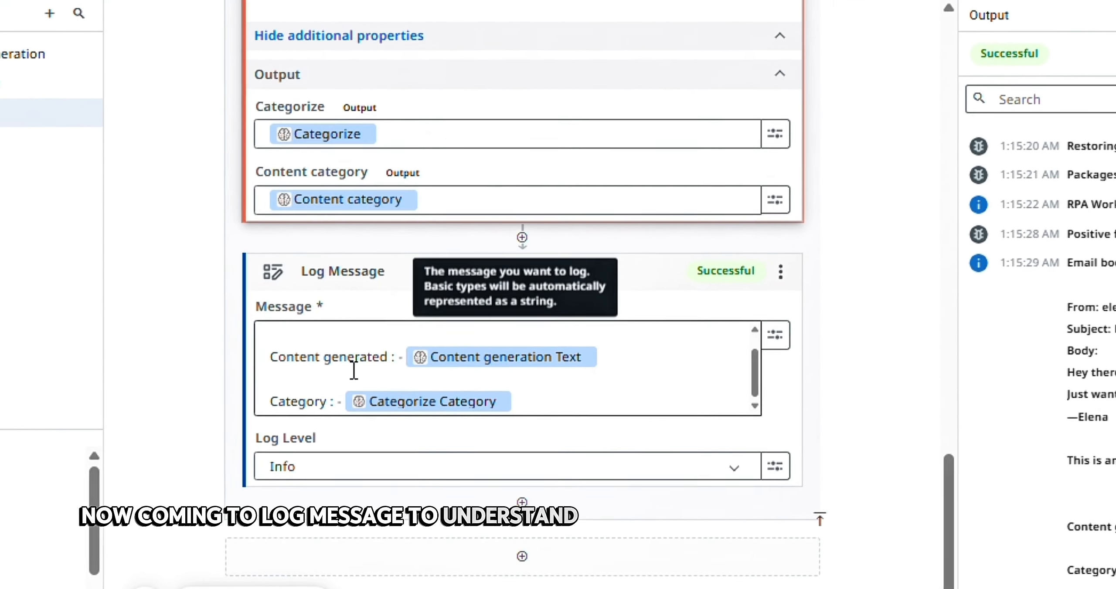
{"action": "scroll", "coordinate": [353, 369], "scroll_direction": "up", "scroll_amount": 2}
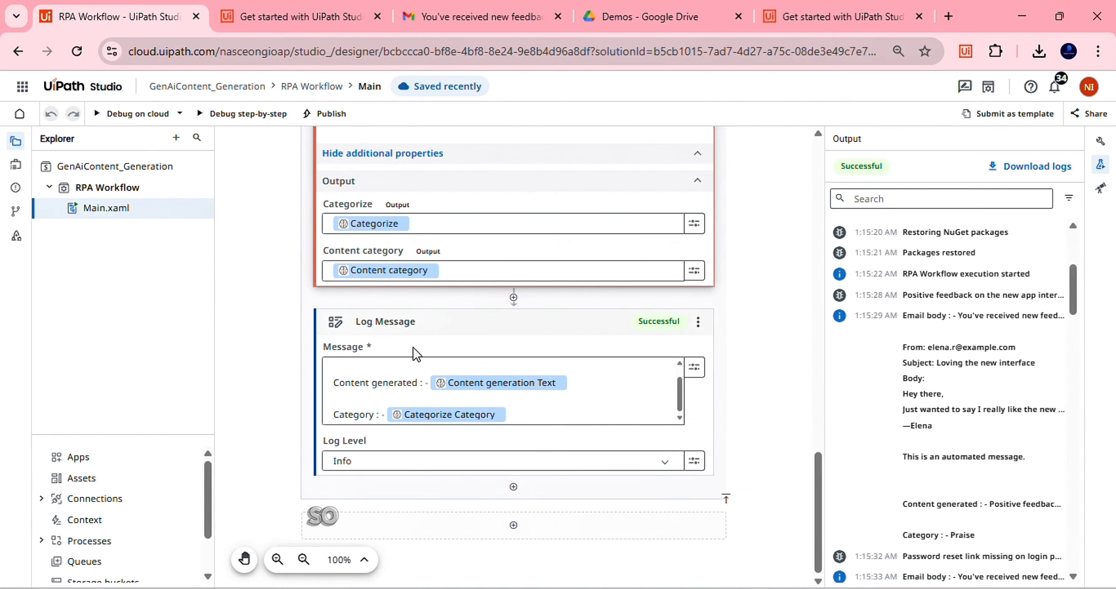
{"action": "scroll", "coordinate": [842, 345], "scroll_direction": "down", "scroll_amount": 2}
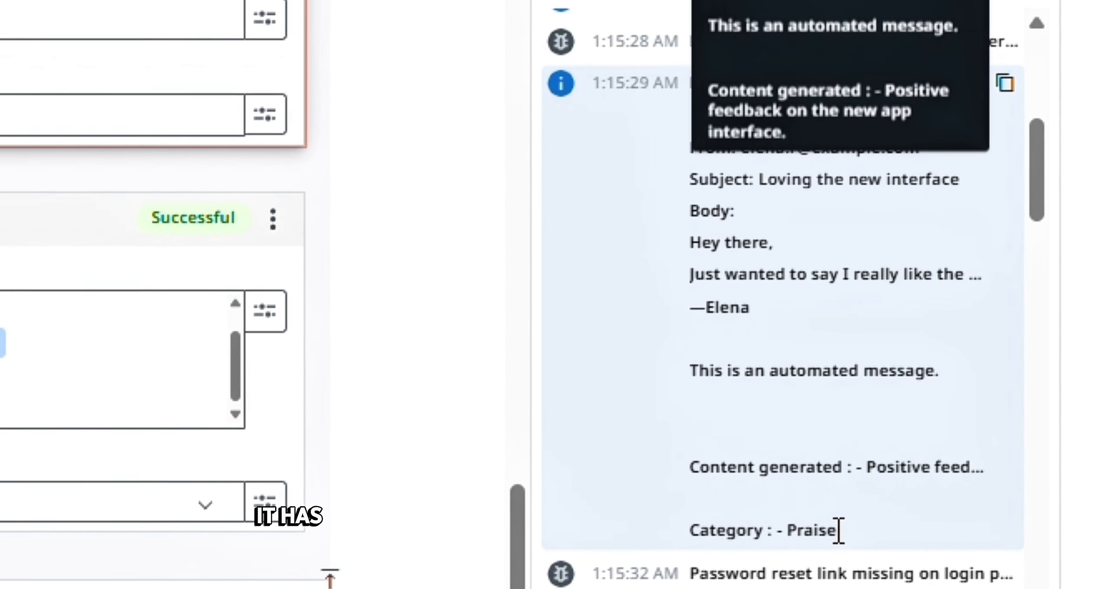
Open the newest sw-RPA Workflow log file from Downloads in Notepad
{"action": "scroll", "coordinate": [693, 516], "scroll_direction": "down", "scroll_amount": 3}
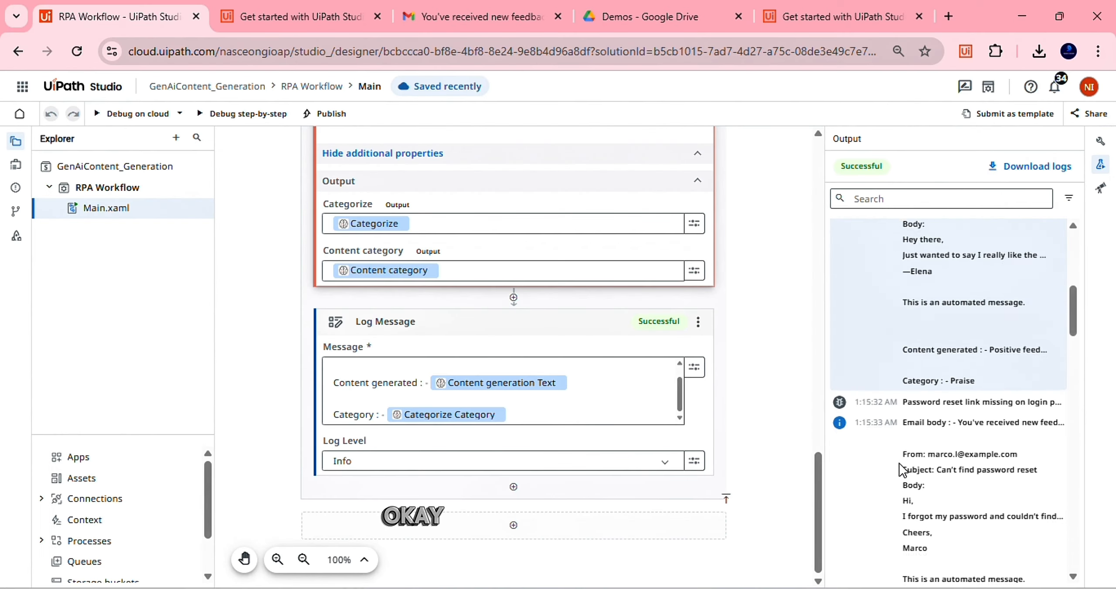
{"action": "scroll", "coordinate": [901, 470], "scroll_direction": "down", "scroll_amount": 5}
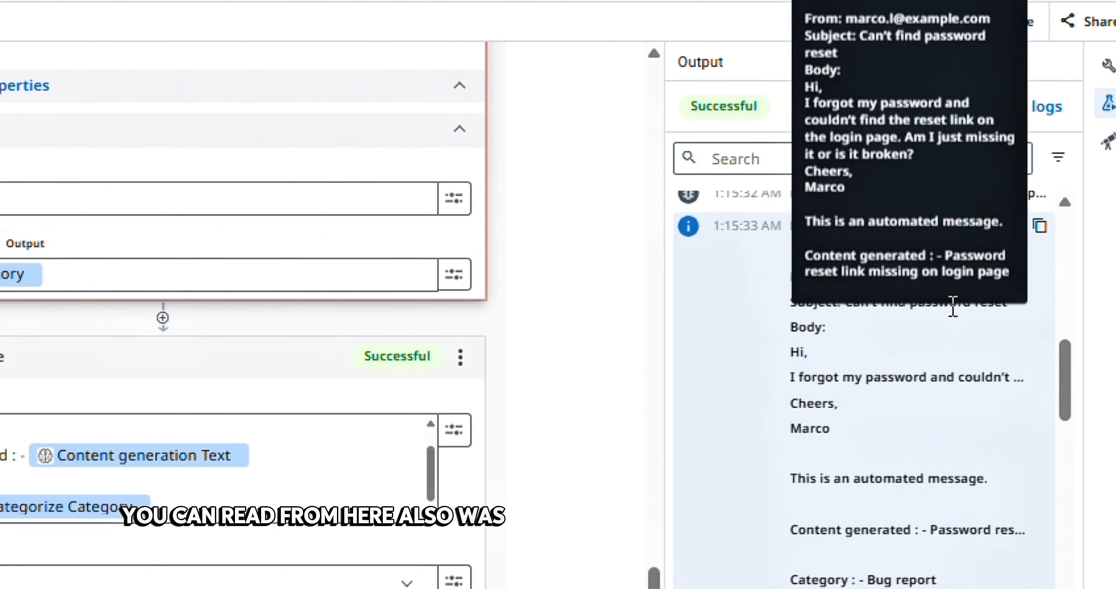
{"action": "scroll", "coordinate": [977, 460], "scroll_direction": "down", "scroll_amount": 2}
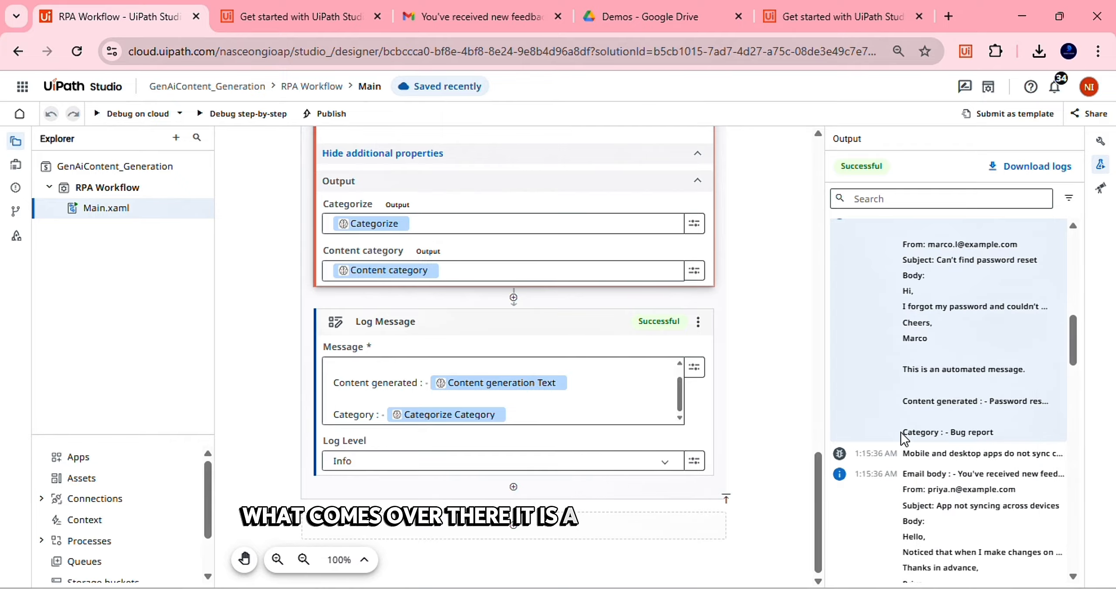
{"action": "scroll", "coordinate": [778, 508], "scroll_direction": "down", "scroll_amount": 4}
{"action": "scroll", "coordinate": [894, 414], "scroll_direction": "down", "scroll_amount": 2}
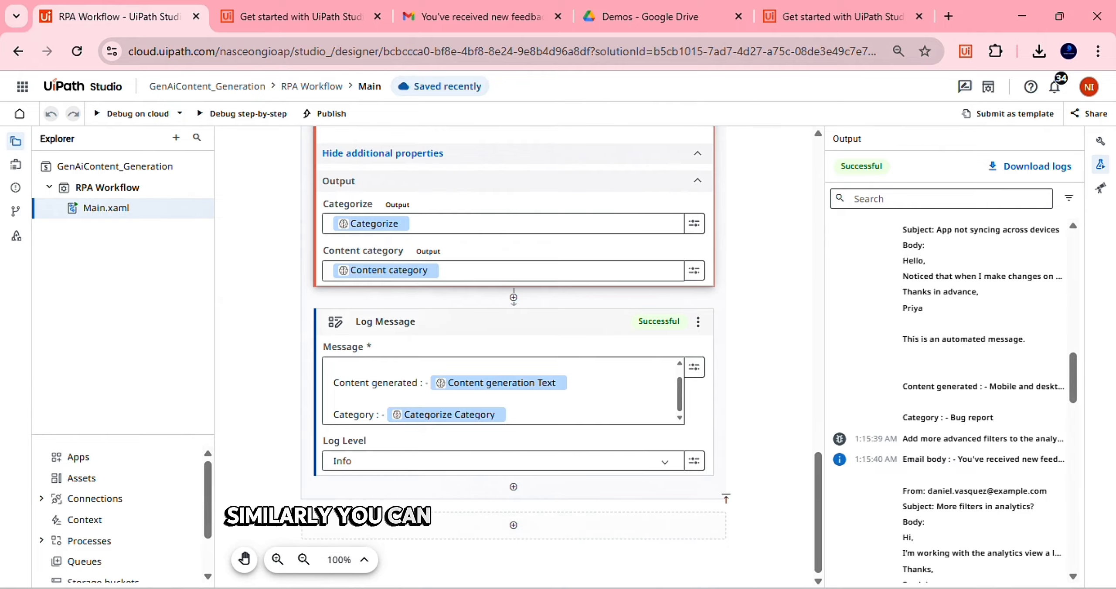
{"action": "key", "text": "alt+Tab"}
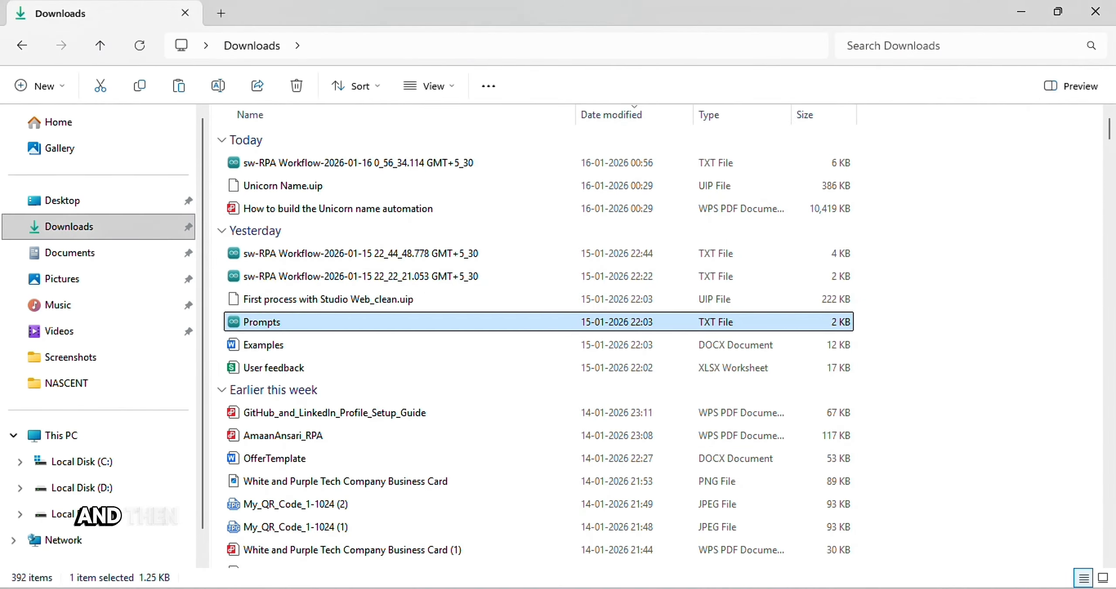
{"action": "left_click", "coordinate": [434, 159]}
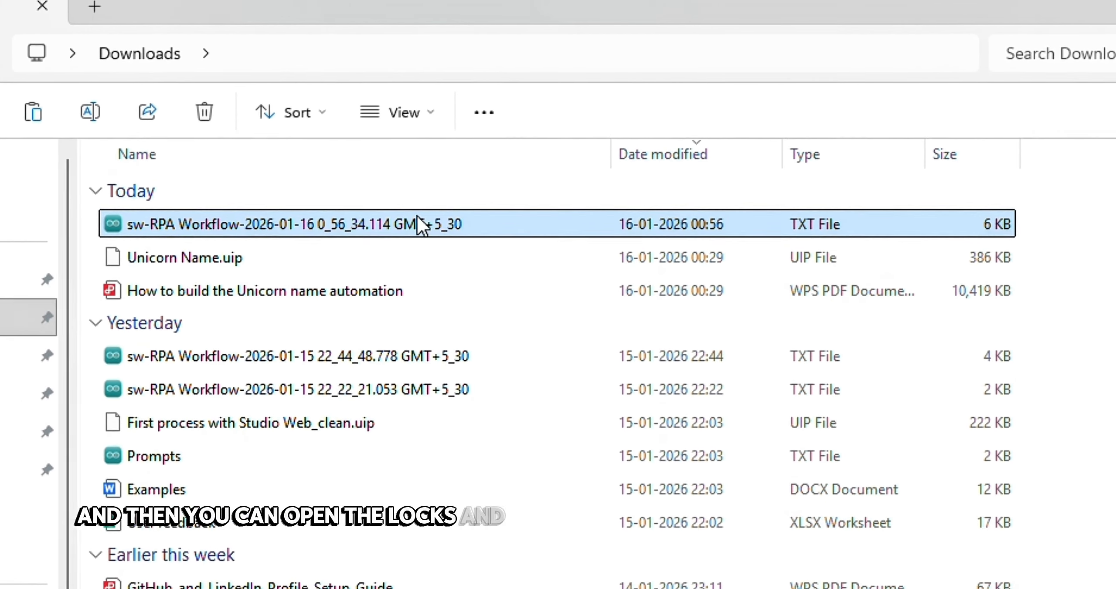
{"action": "right_click", "coordinate": [420, 210]}
{"action": "mouse_move", "coordinate": [783, 131]}
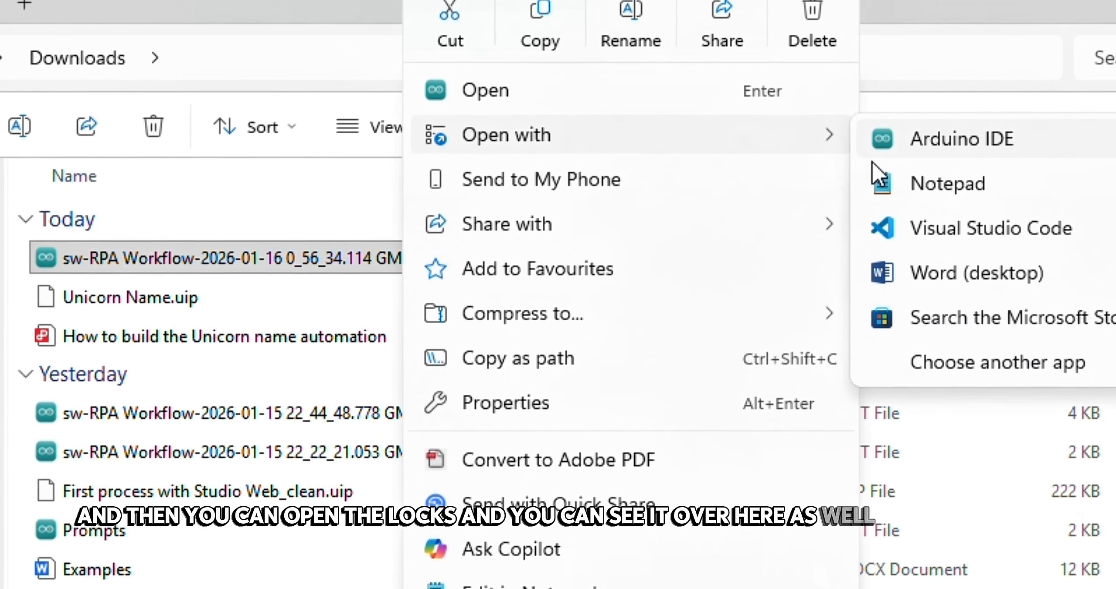
{"action": "left_click", "coordinate": [937, 182]}
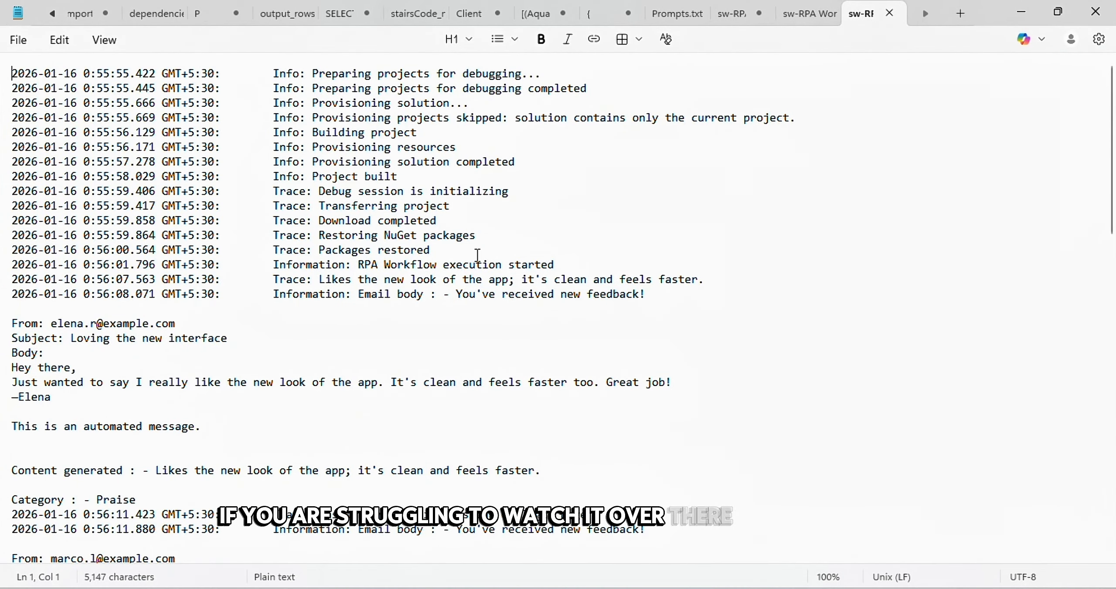
Highlight the first two emails' entries and category lines in the Notepad log
{"action": "scroll", "coordinate": [224, 299], "scroll_direction": "down", "scroll_amount": 2}
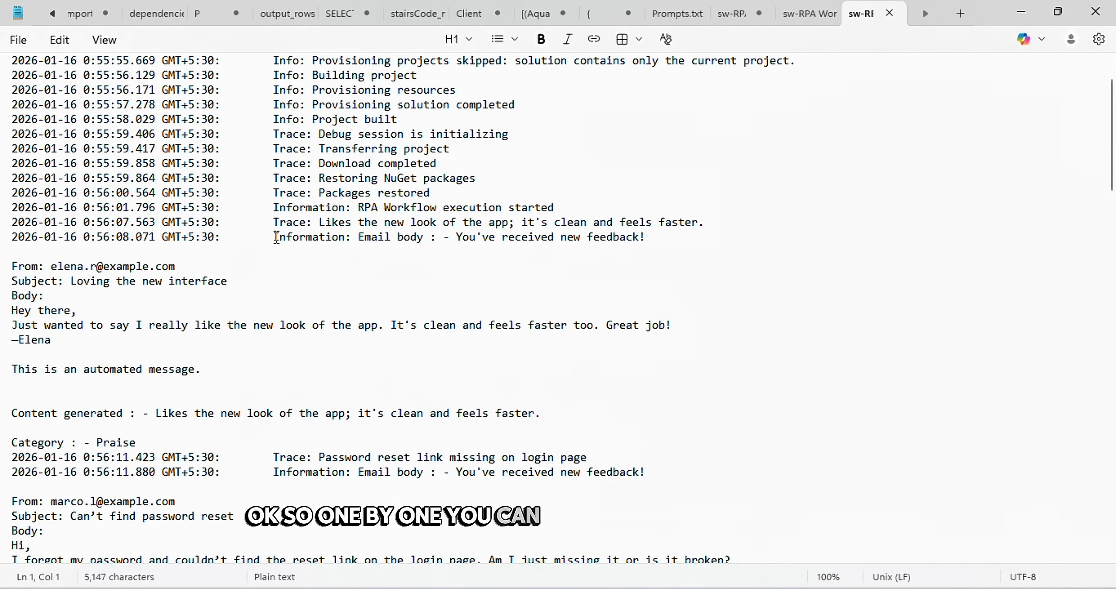
{"action": "left_click_drag", "start_coordinate": [274, 237], "coordinate": [289, 351]}
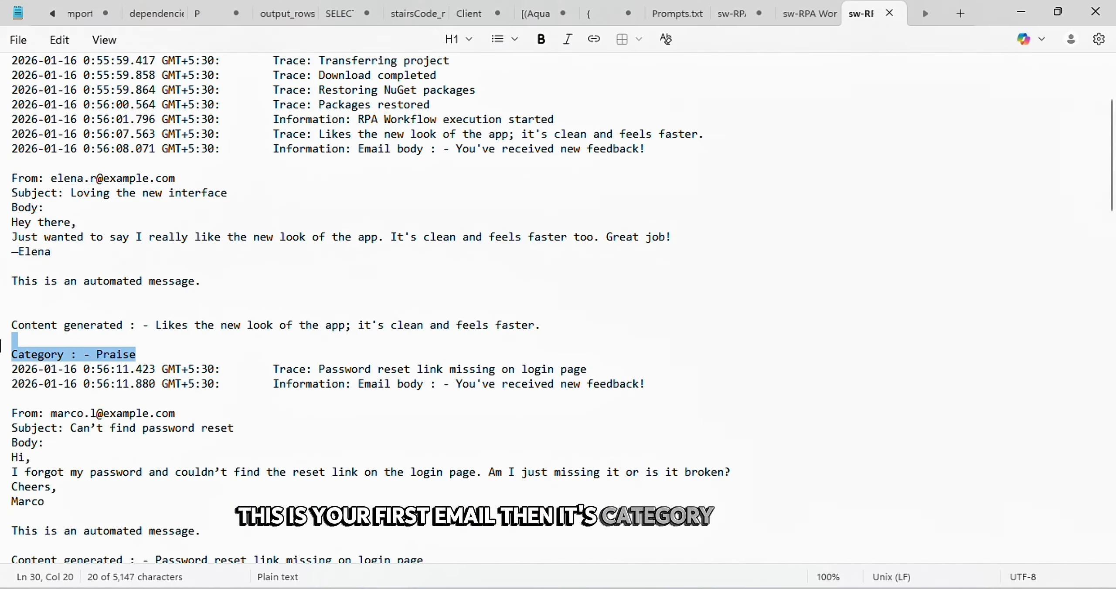
{"action": "scroll", "coordinate": [256, 289], "scroll_direction": "down", "scroll_amount": 3}
{"action": "left_click", "coordinate": [274, 254]}
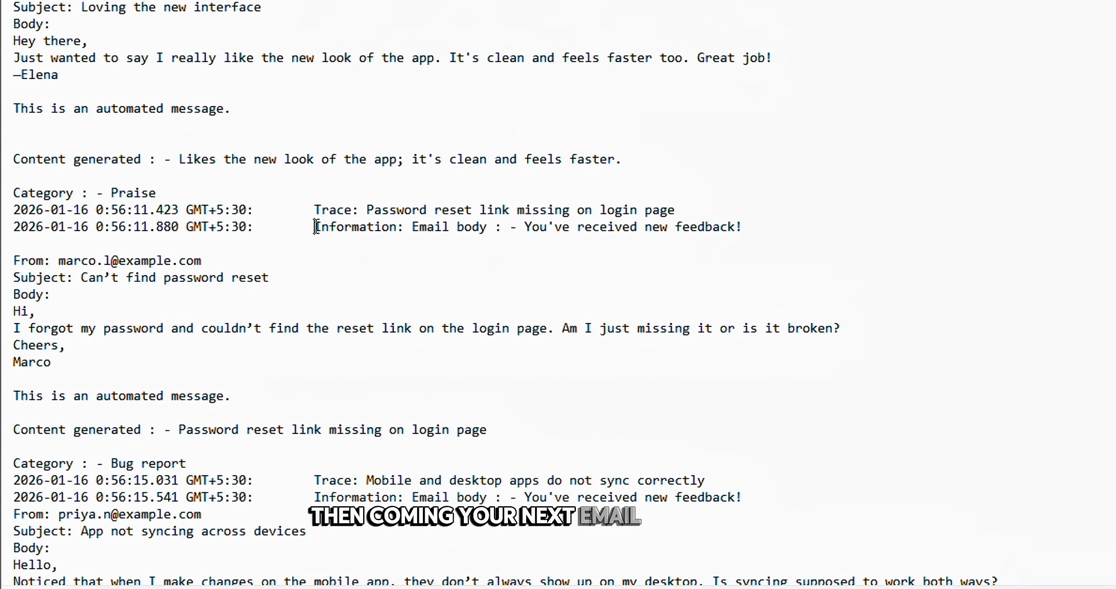
{"action": "left_click_drag", "start_coordinate": [315, 226], "coordinate": [481, 447]}
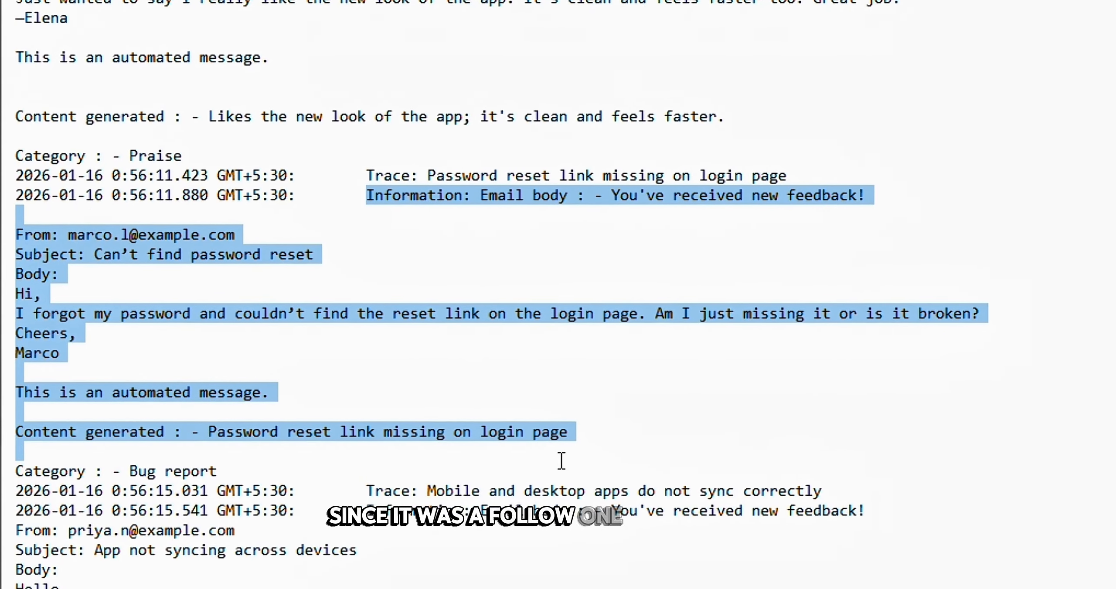
{"action": "left_click_drag", "start_coordinate": [561, 461], "coordinate": [338, 435]}
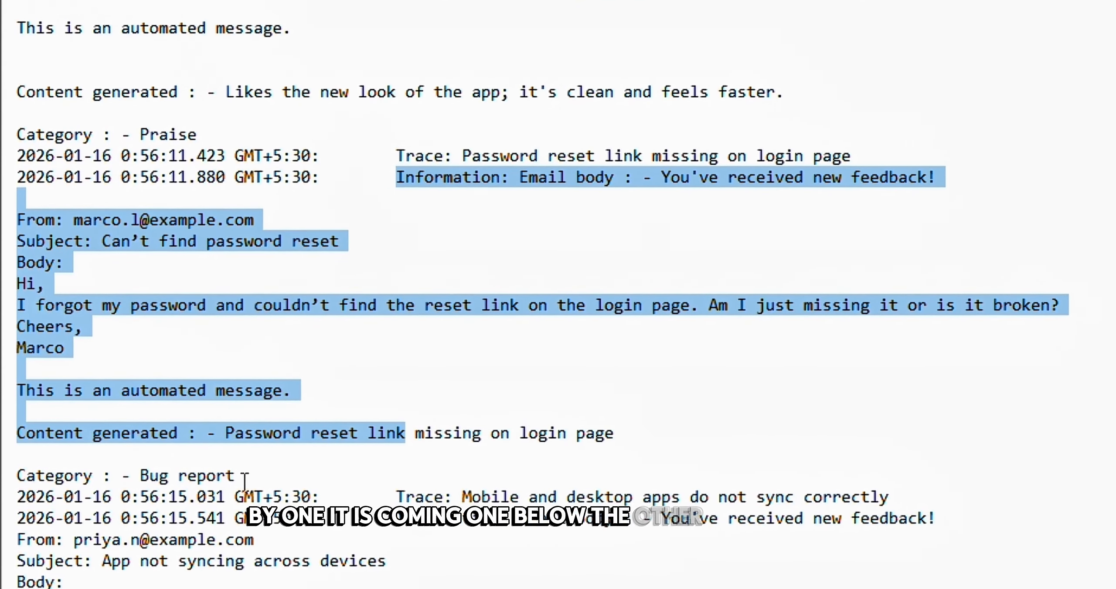
{"action": "left_click_drag", "start_coordinate": [245, 481], "coordinate": [16, 476]}
Check the remaining emails' categories, then bring the Studio workflow back to the front
{"action": "scroll", "coordinate": [153, 420], "scroll_direction": "down", "scroll_amount": 6}
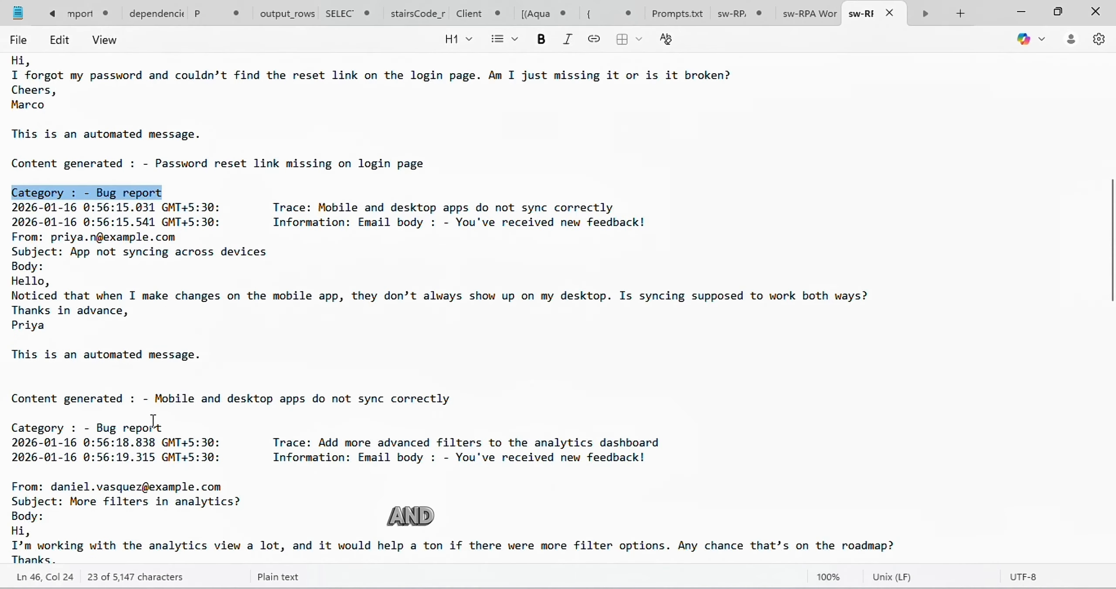
{"action": "scroll", "coordinate": [153, 421], "scroll_direction": "down", "scroll_amount": 4}
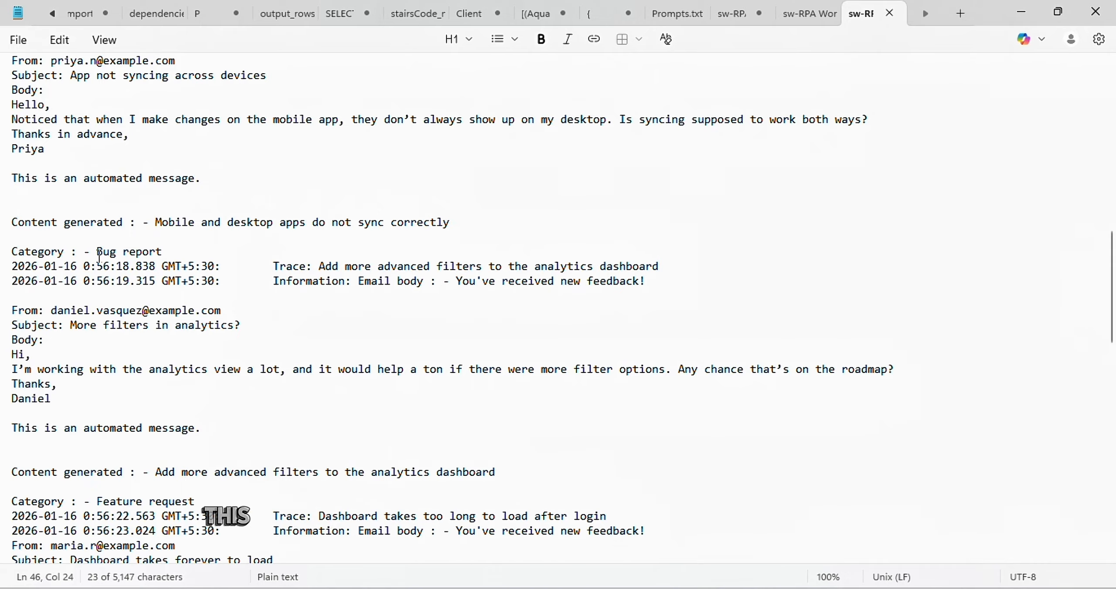
{"action": "scroll", "coordinate": [176, 448], "scroll_direction": "down", "scroll_amount": 1}
{"action": "left_click_drag", "start_coordinate": [194, 454], "coordinate": [13, 456]}
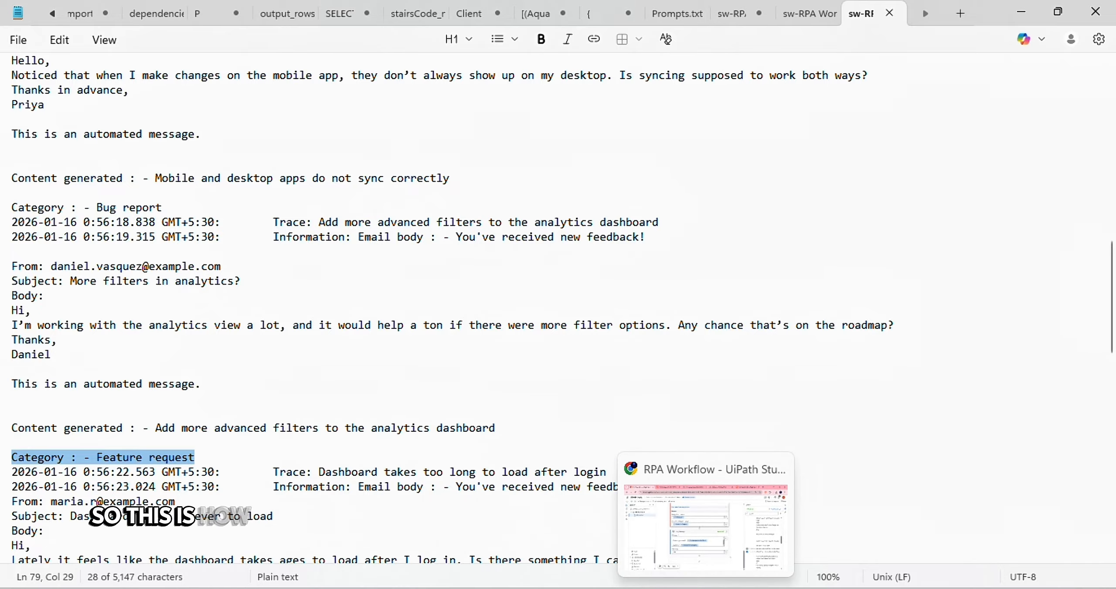
{"action": "left_click", "coordinate": [705, 588]}
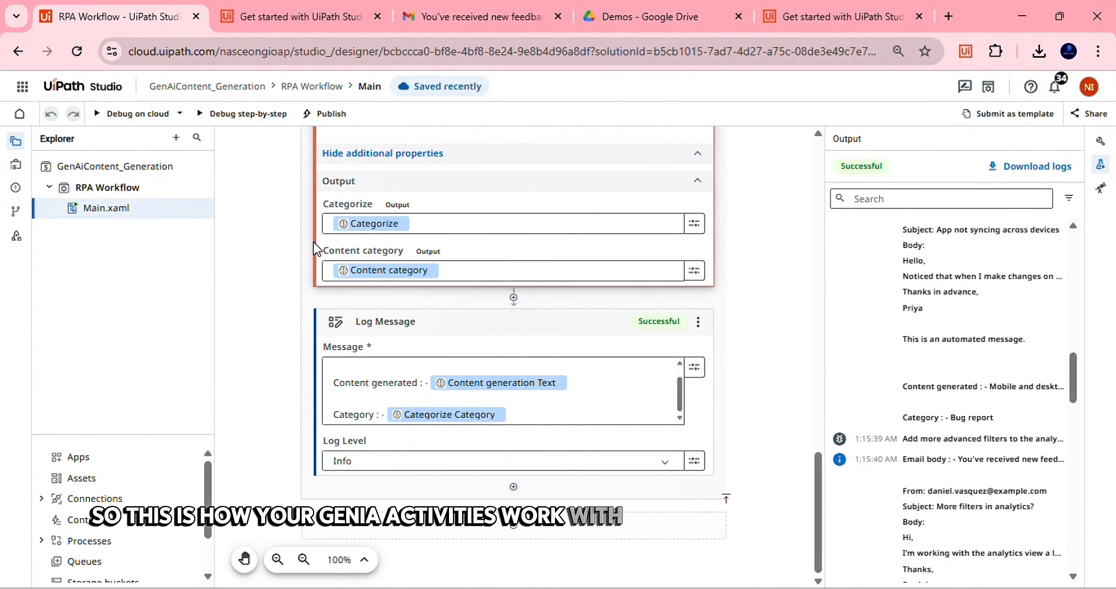
Switch to the UiPath Academy Generative AI lesson and scroll through its content
{"action": "left_click", "coordinate": [301, 15]}
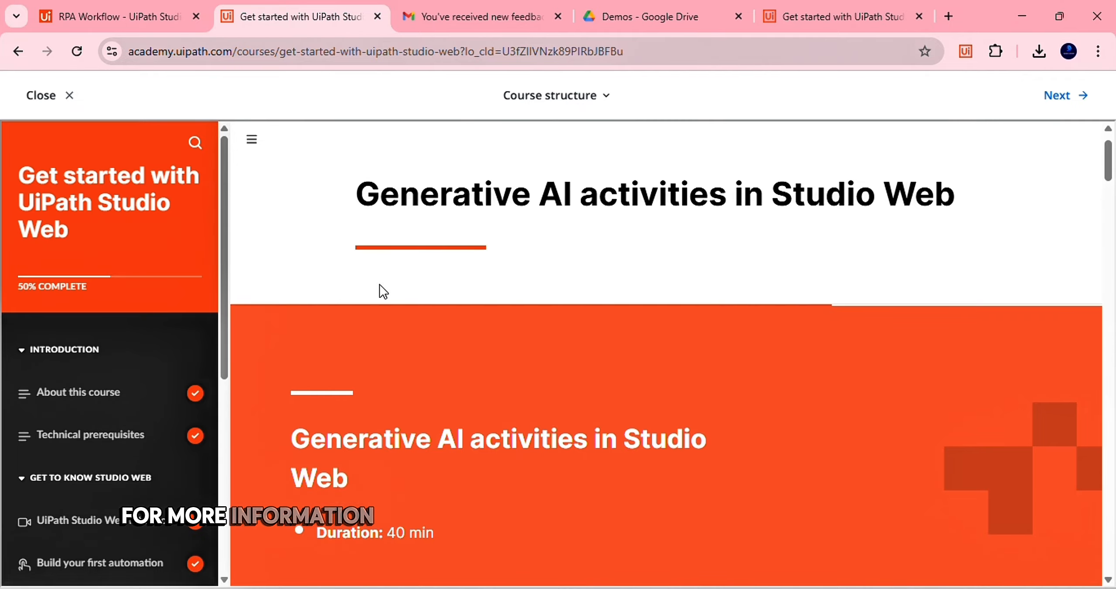
{"action": "scroll", "coordinate": [382, 292], "scroll_direction": "down", "scroll_amount": 3}
{"action": "scroll", "coordinate": [348, 291], "scroll_direction": "up", "scroll_amount": 4}
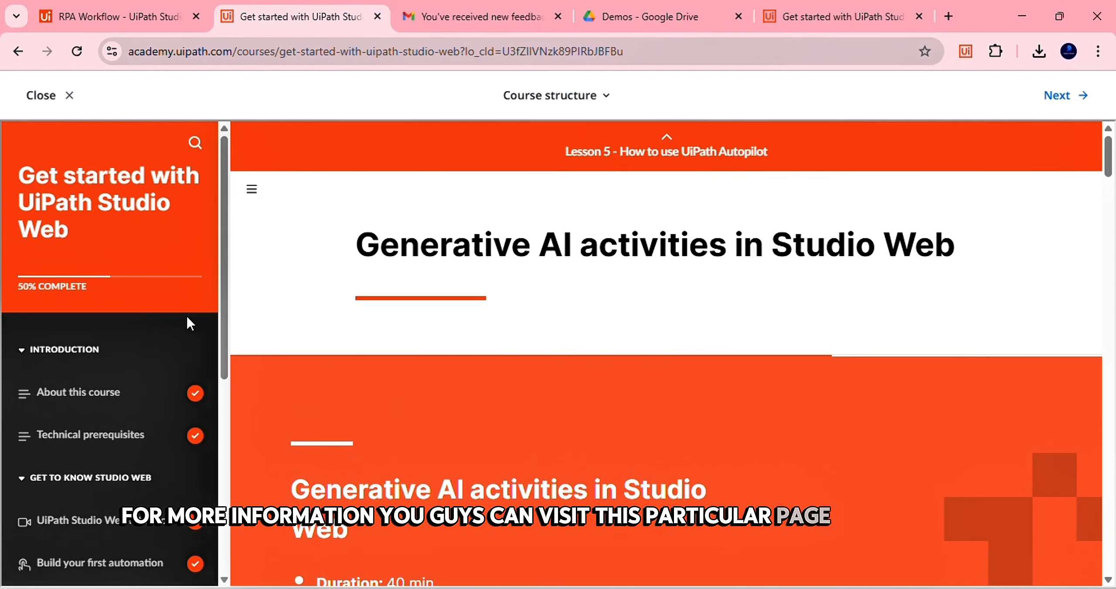
{"action": "scroll", "coordinate": [118, 362], "scroll_direction": "down", "scroll_amount": 6}
{"action": "scroll", "coordinate": [118, 332], "scroll_direction": "up", "scroll_amount": 6}
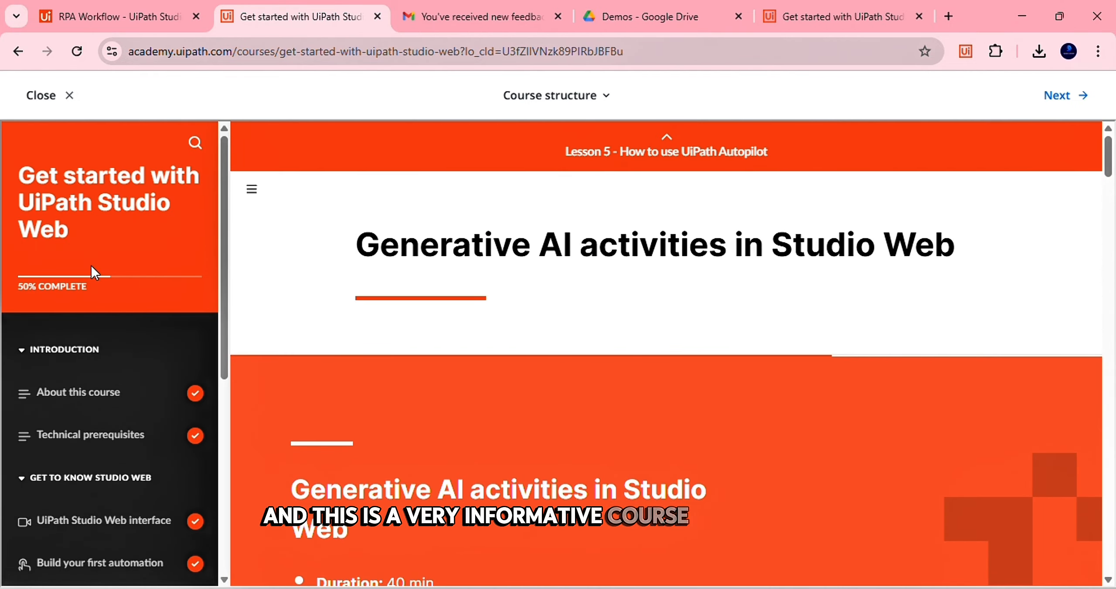
{"action": "scroll", "coordinate": [354, 424], "scroll_direction": "down", "scroll_amount": 10}
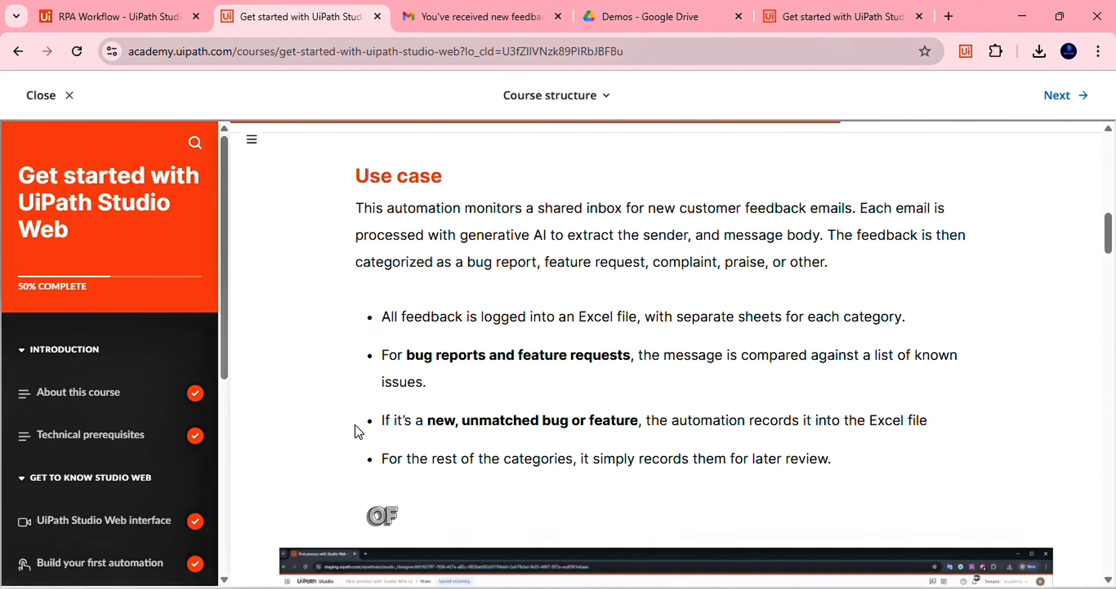
{"action": "scroll", "coordinate": [354, 425], "scroll_direction": "up", "scroll_amount": 10}
{"action": "scroll", "coordinate": [355, 424], "scroll_direction": "down", "scroll_amount": 15}
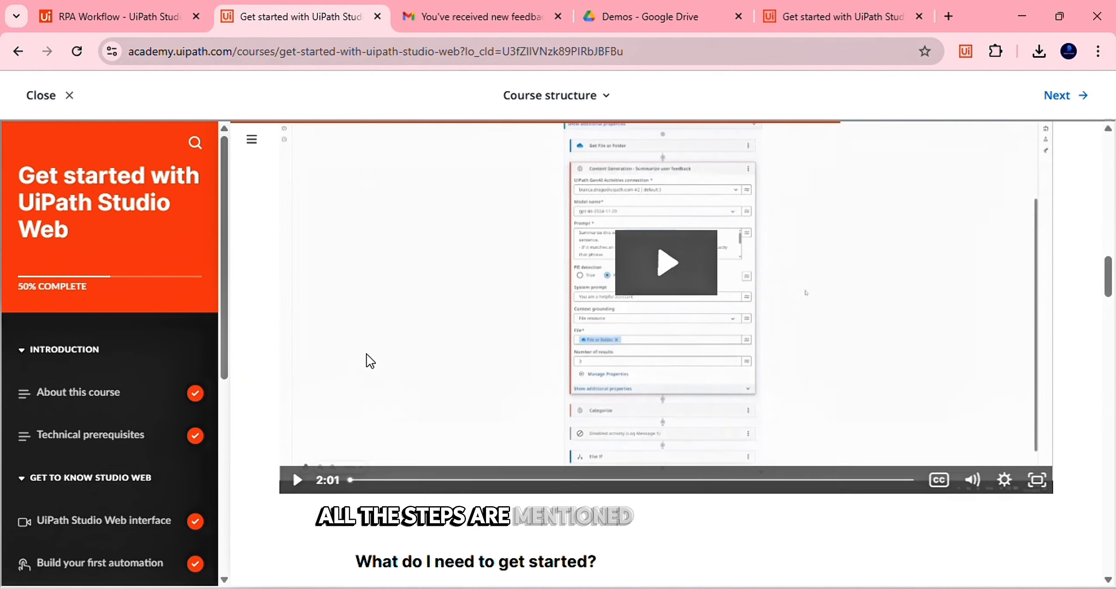
{"action": "scroll", "coordinate": [370, 361], "scroll_direction": "down", "scroll_amount": 15}
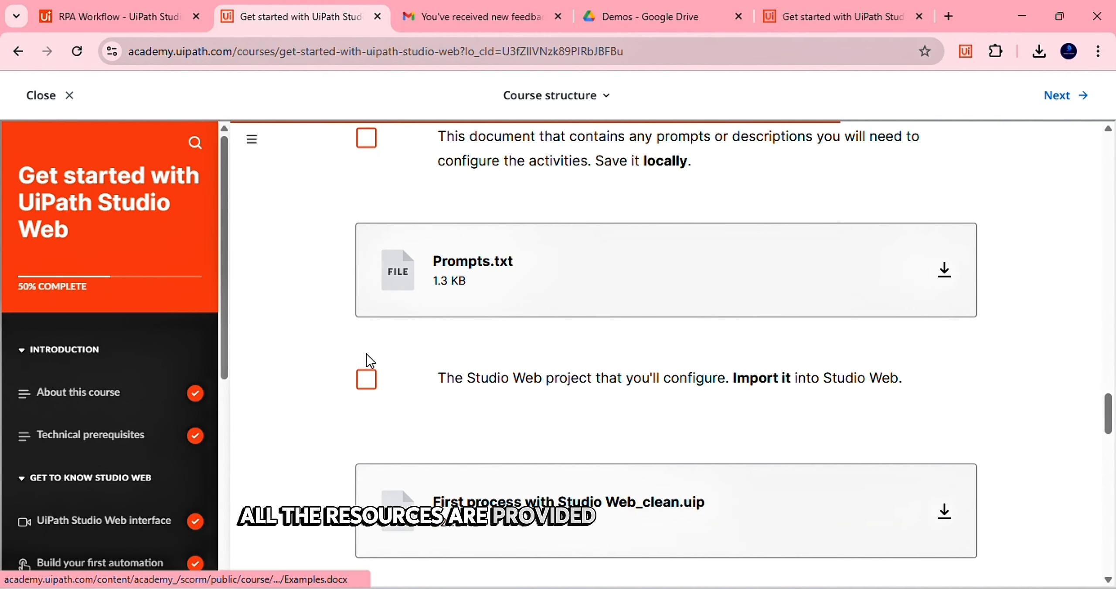
{"action": "scroll", "coordinate": [370, 361], "scroll_direction": "up", "scroll_amount": 8}
{"action": "scroll", "coordinate": [370, 362], "scroll_direction": "up", "scroll_amount": 8}
{"action": "scroll", "coordinate": [370, 362], "scroll_direction": "down", "scroll_amount": 20}
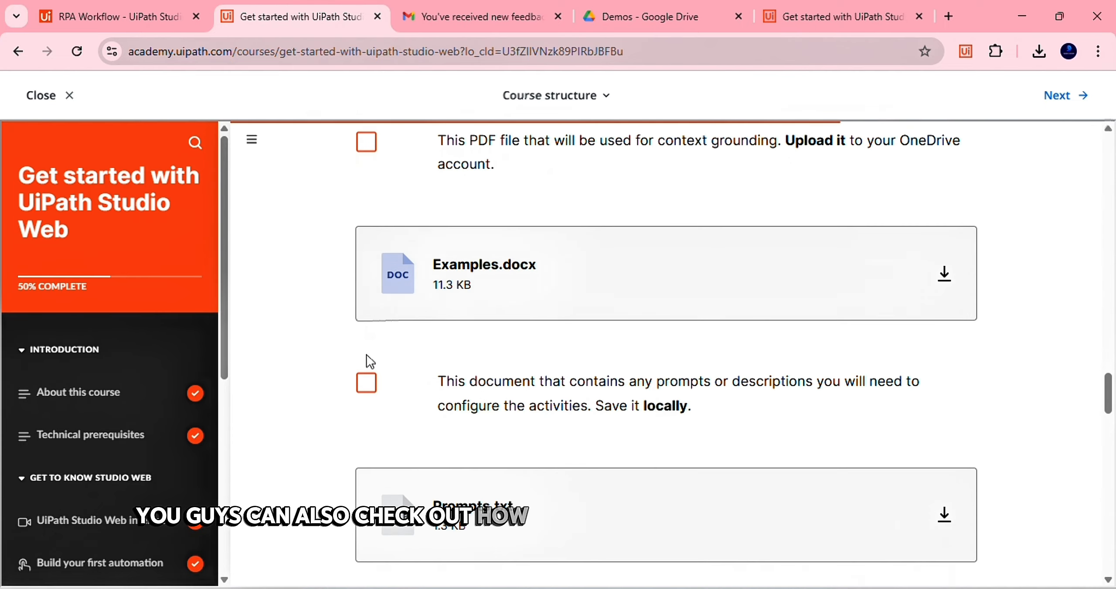
{"action": "scroll", "coordinate": [370, 361], "scroll_direction": "up", "scroll_amount": 5}
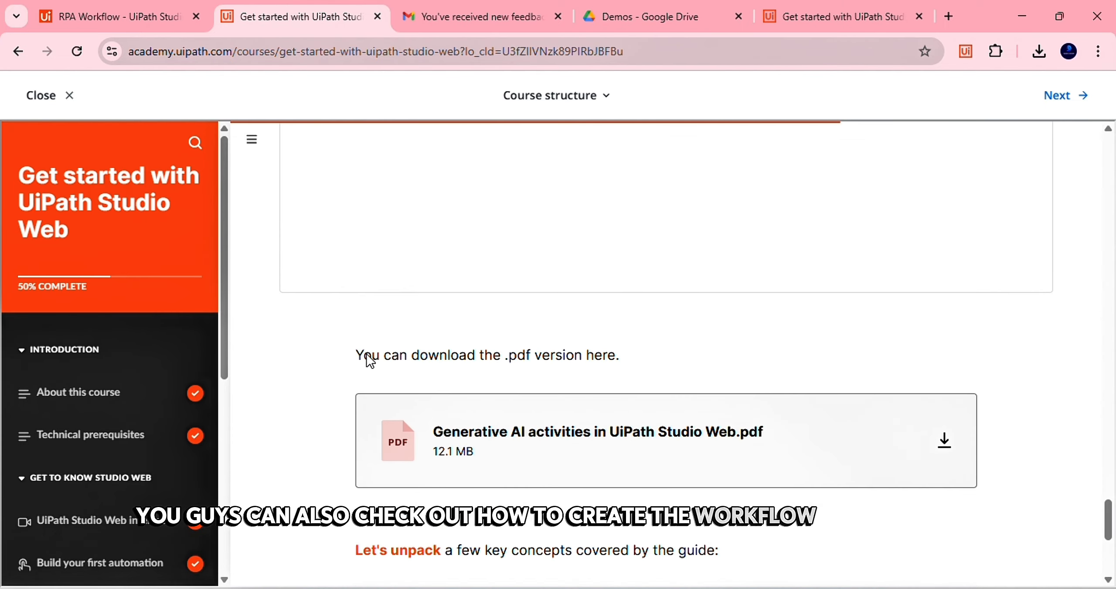
{"action": "scroll", "coordinate": [370, 361], "scroll_direction": "down", "scroll_amount": 1}
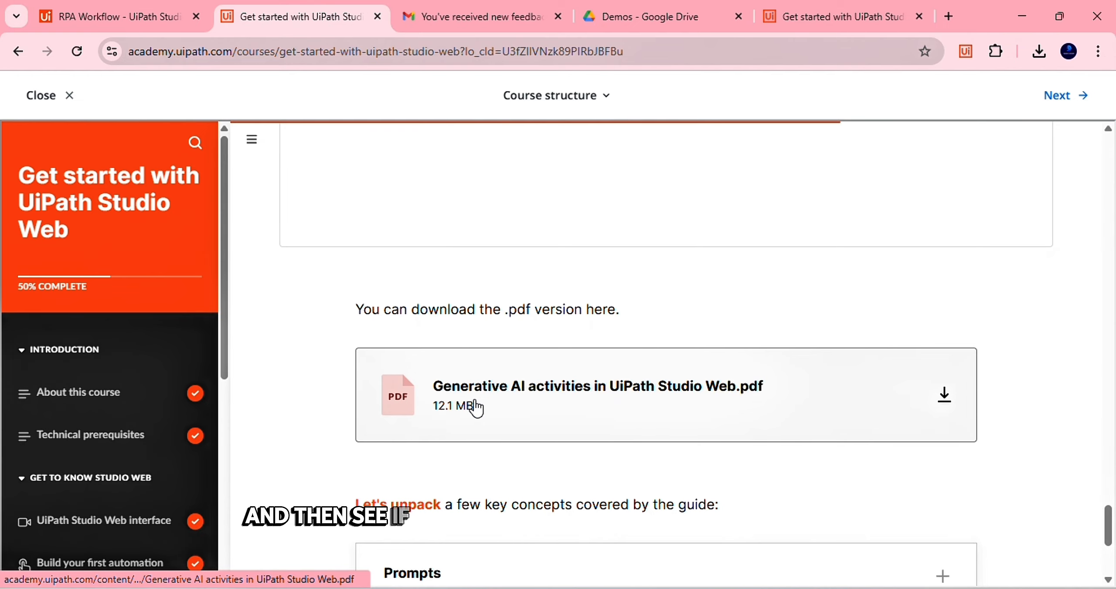
{"action": "scroll", "coordinate": [608, 404], "scroll_direction": "down", "scroll_amount": 3}
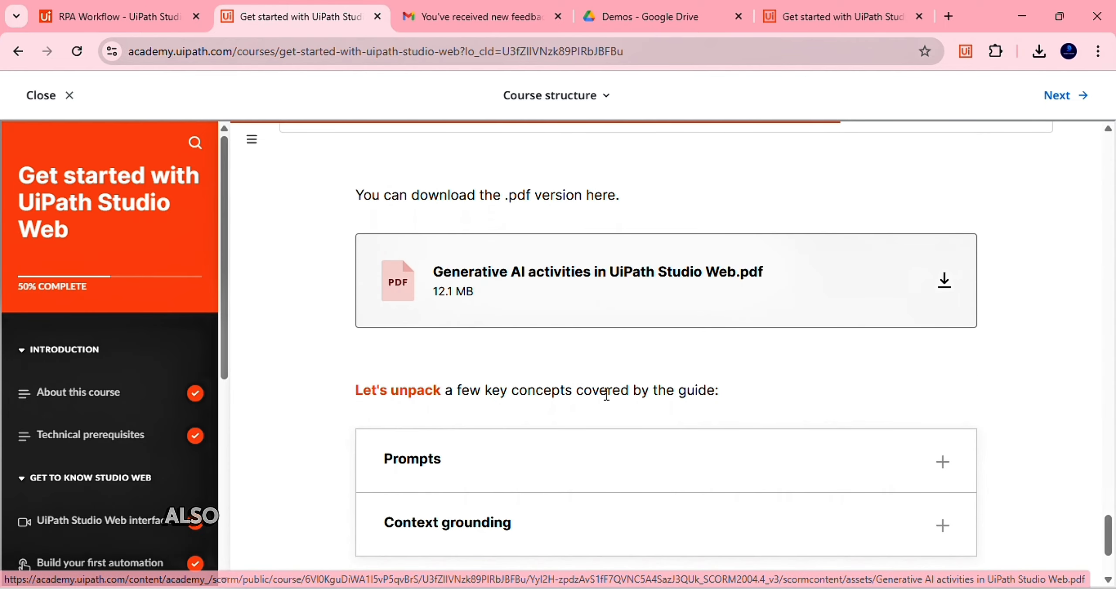
{"action": "scroll", "coordinate": [607, 394], "scroll_direction": "down", "scroll_amount": 3}
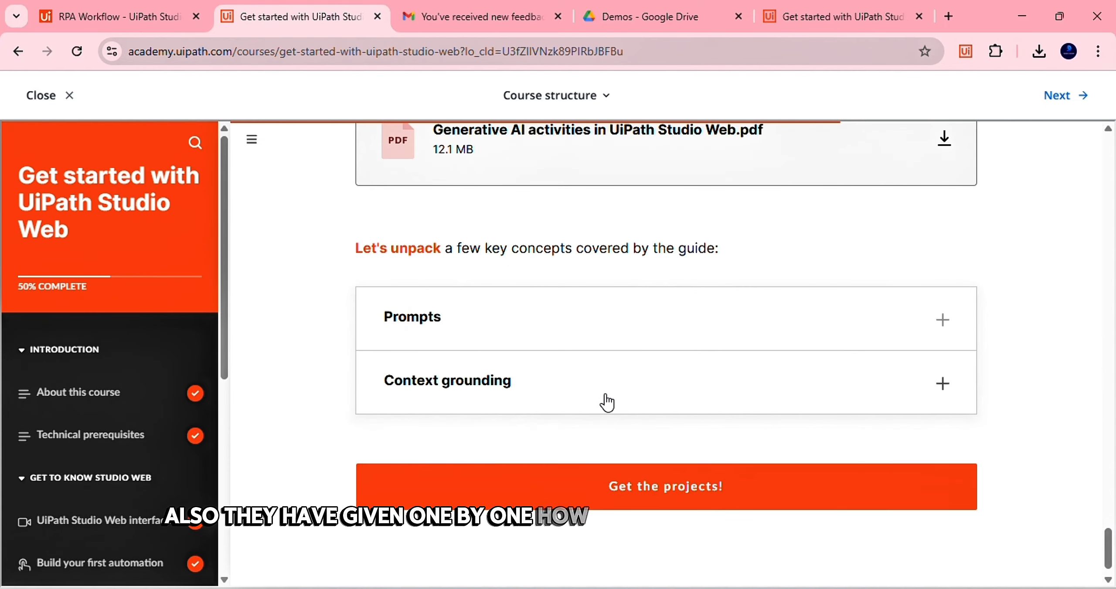
Expand the lesson's Prompts section, then go back to the RPA Workflow tab
{"action": "left_click", "coordinate": [475, 339]}
{"action": "scroll", "coordinate": [475, 332], "scroll_direction": "down", "scroll_amount": 3}
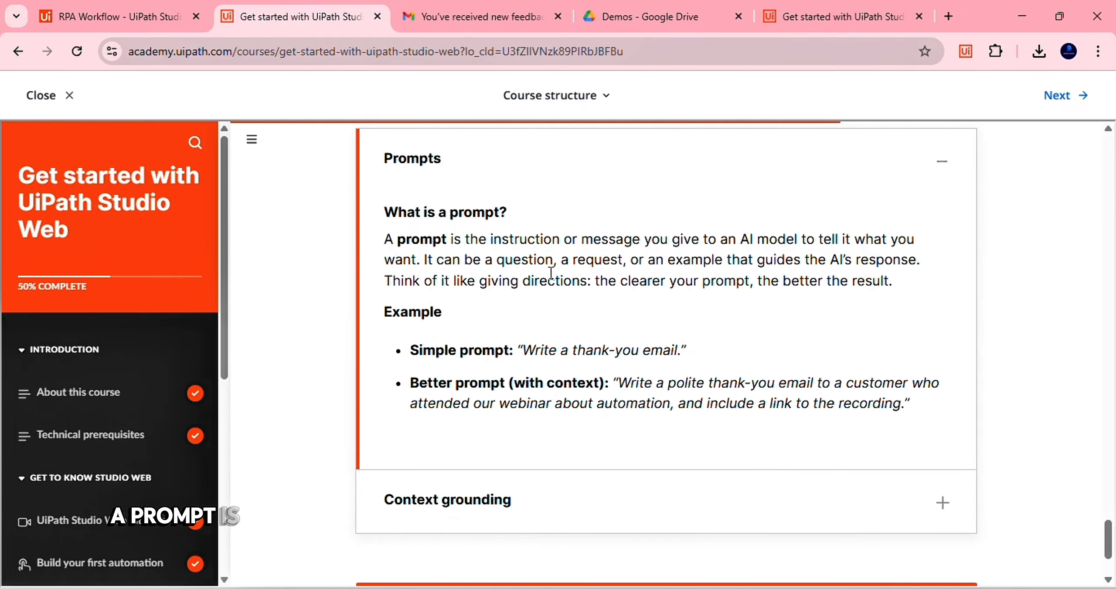
{"action": "scroll", "coordinate": [682, 257], "scroll_direction": "down", "scroll_amount": 1}
{"action": "scroll", "coordinate": [679, 254], "scroll_direction": "up", "scroll_amount": 1}
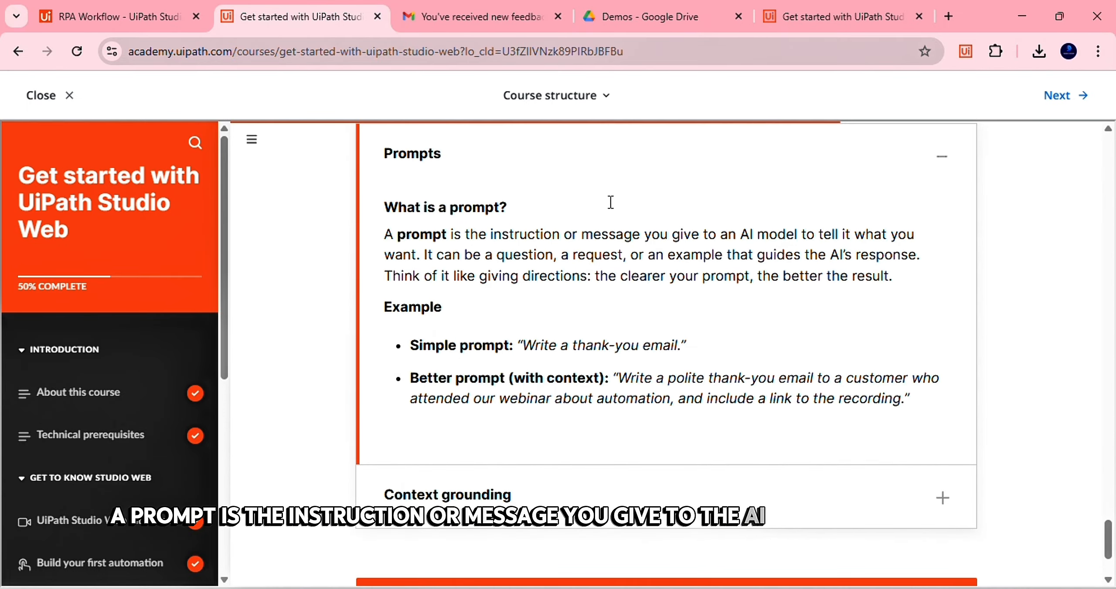
{"action": "left_click", "coordinate": [153, 16]}
{"action": "scroll", "coordinate": [346, 275], "scroll_direction": "up", "scroll_amount": 15}
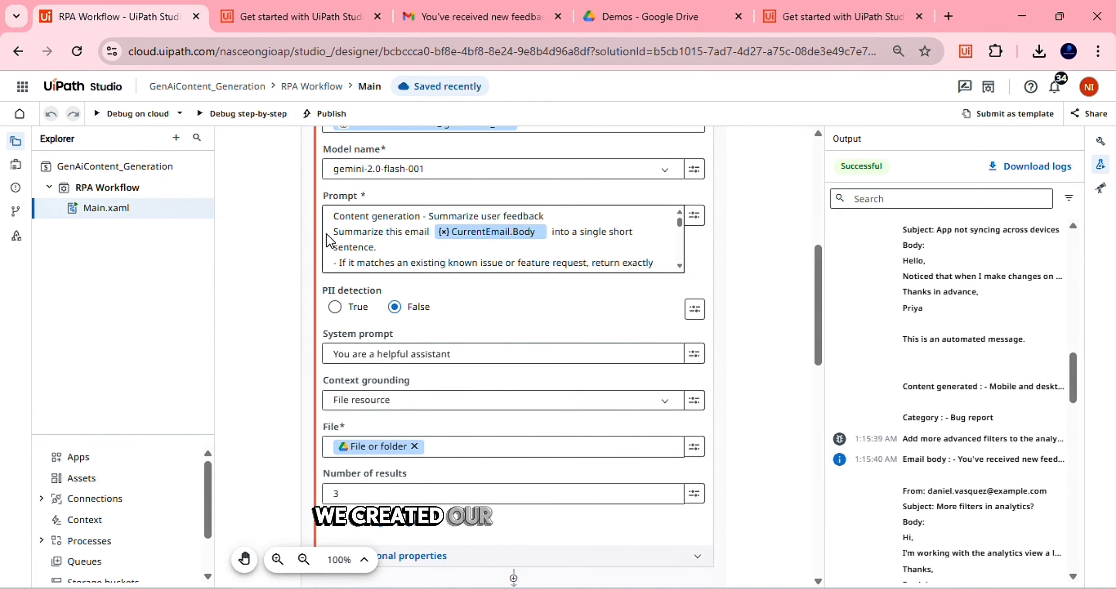
{"action": "scroll", "coordinate": [290, 229], "scroll_direction": "up", "scroll_amount": 3}
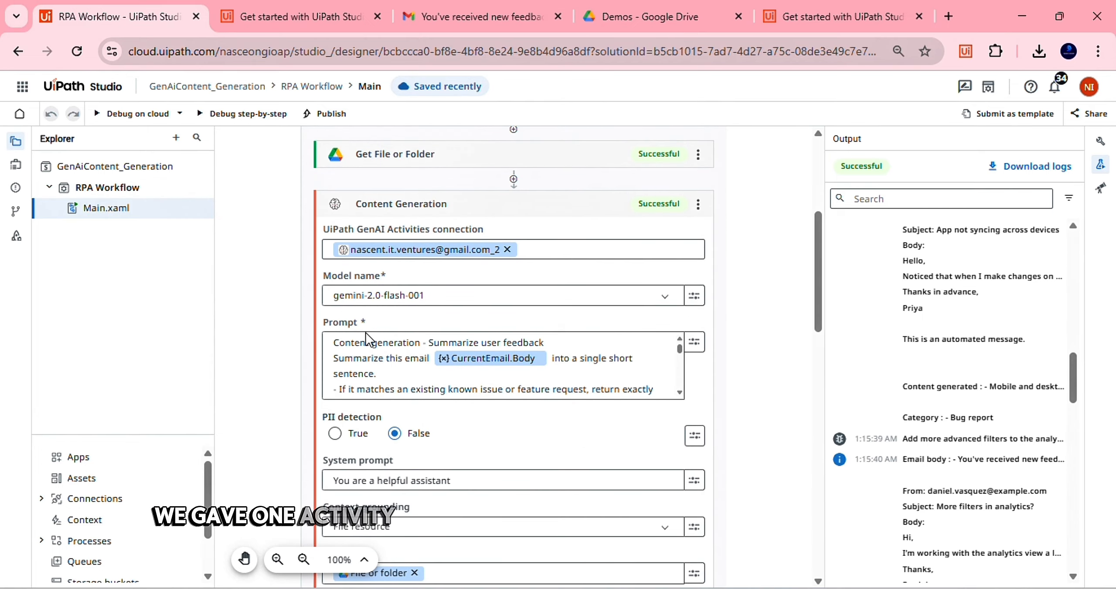
Return to the 'Get started with UiPath Studio' lesson and review its Prompts examples
{"action": "left_click", "coordinate": [320, 9]}
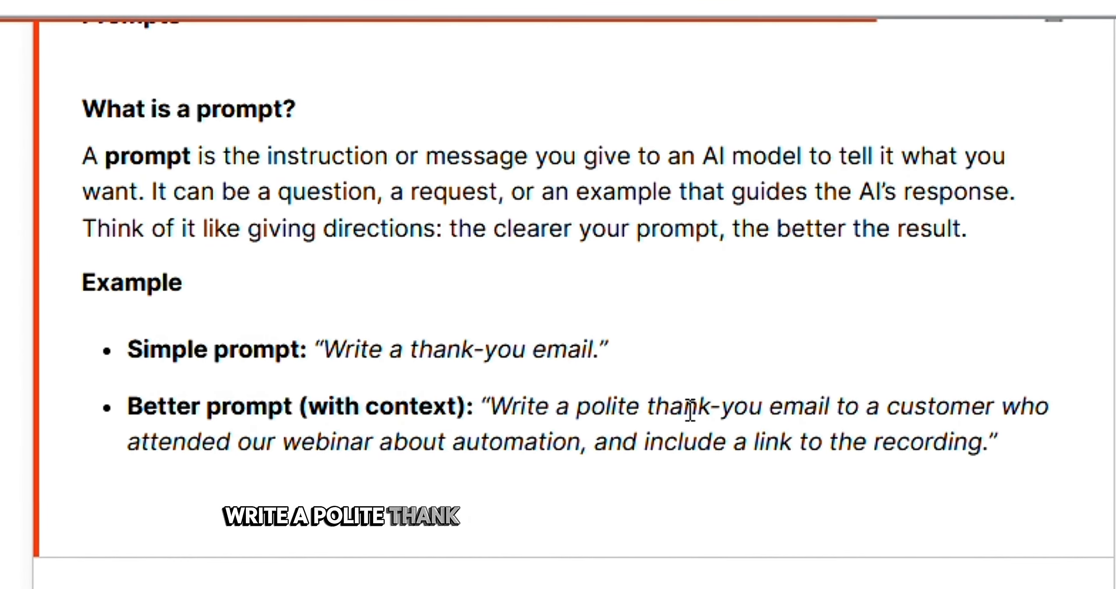
{"action": "scroll", "coordinate": [917, 409], "scroll_direction": "down", "scroll_amount": 2}
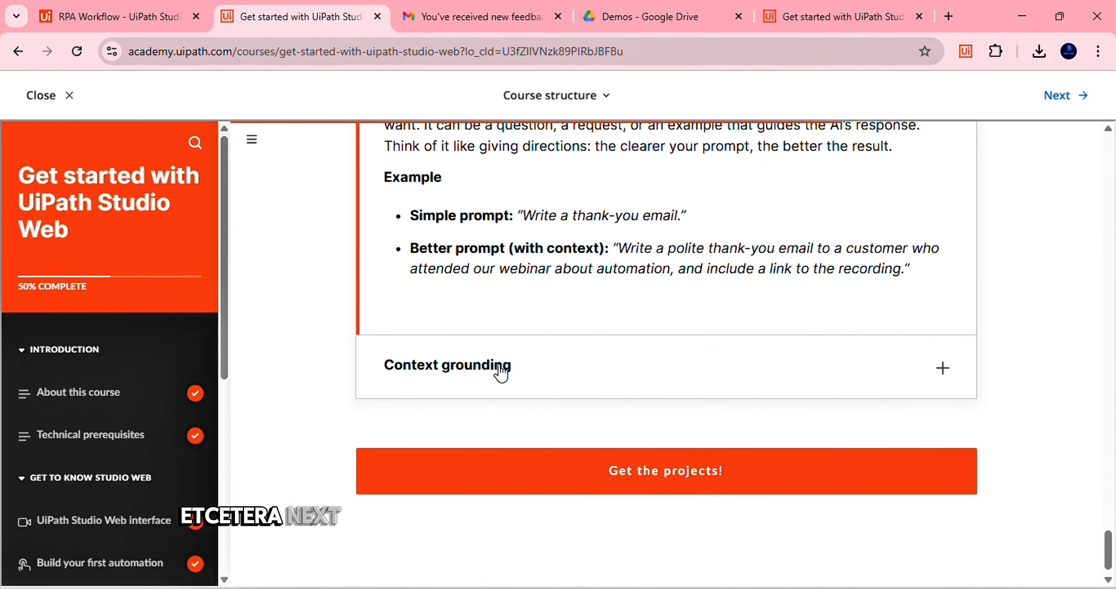